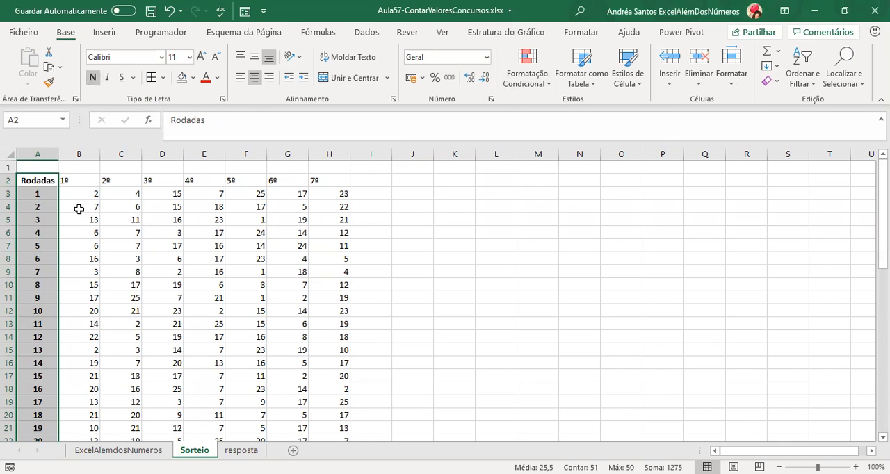
Center and bold the draw headings 1º to 7º in cells B2:H2.
key(Down)
scroll(79, 209, down, 1)
key(Up)
scroll(79, 208, up, 1)
key(Right)
key(ctrl+shift+Right)
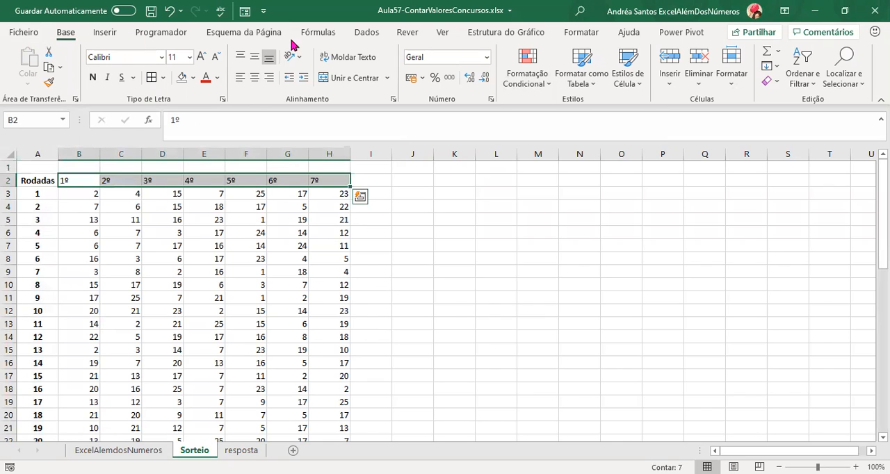
click(254, 77)
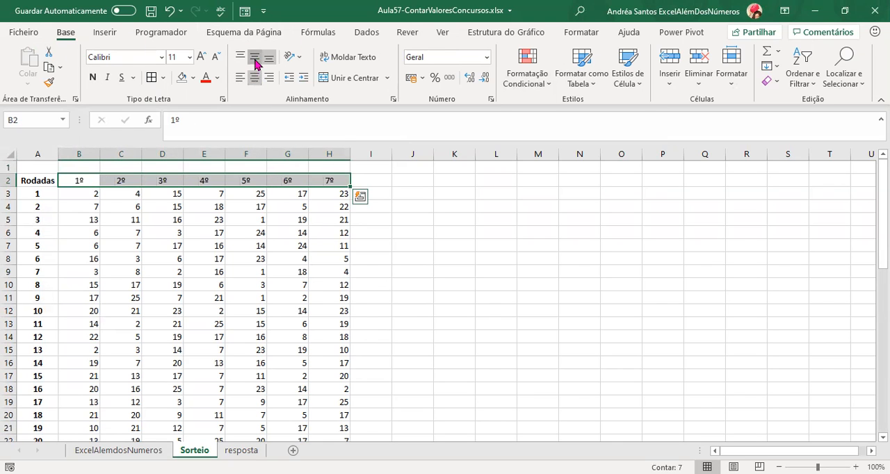
click(92, 78)
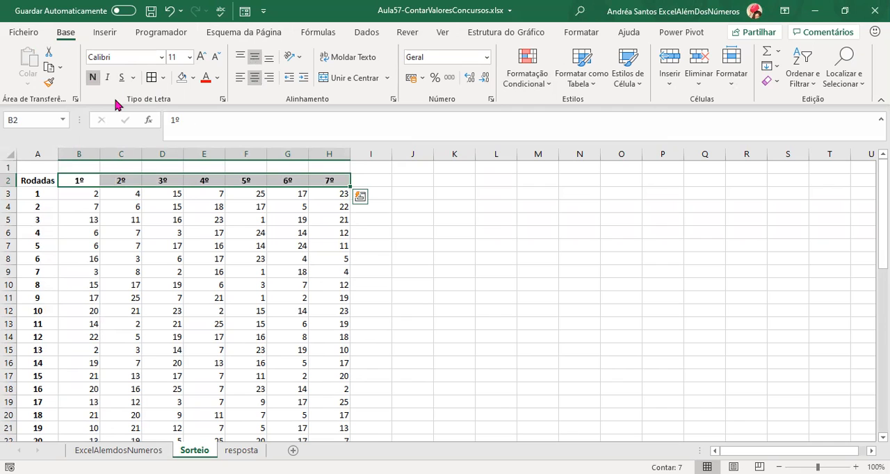
Apply all borders to the whole draw table in A2:H52.
key(Down)
key(ctrl+shift+Right)
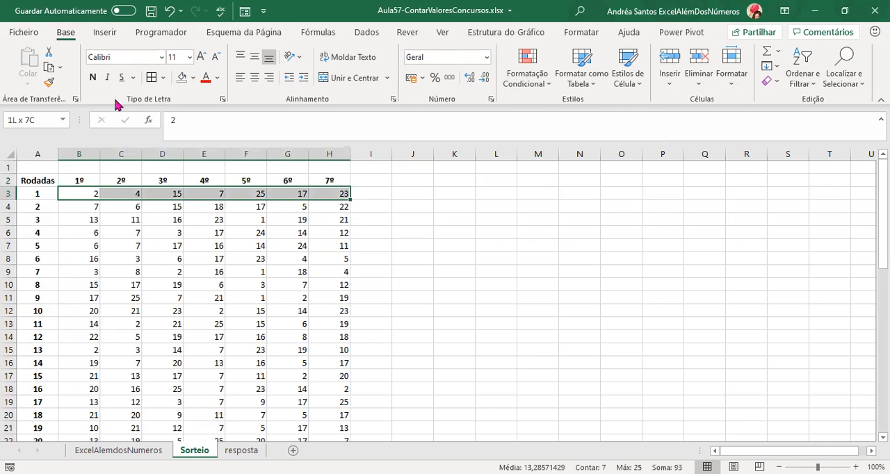
key(ctrl+shift+Down)
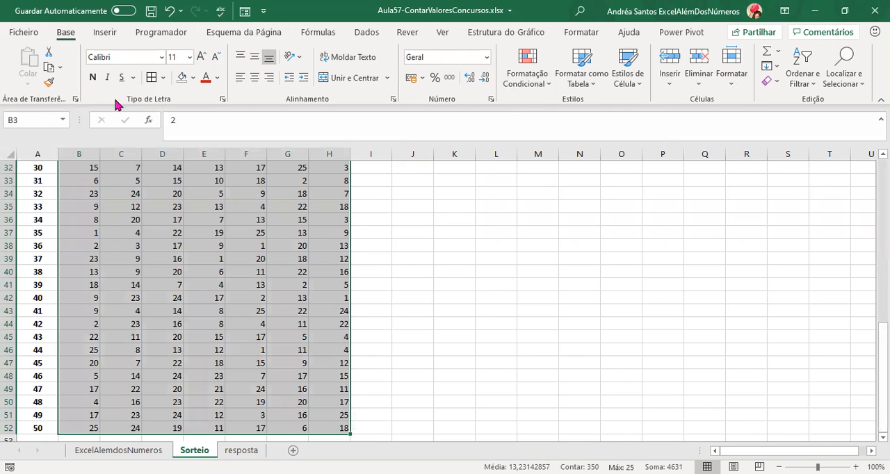
key(Up)
key(ctrl+Home)
key(Down)
key(ctrl+shift+Down)
key(shift+Right)
key(shift+Right)
key(shift+Right)
key(shift+Right)
key(shift+Right)
key(shift+Right)
key(shift+Right)
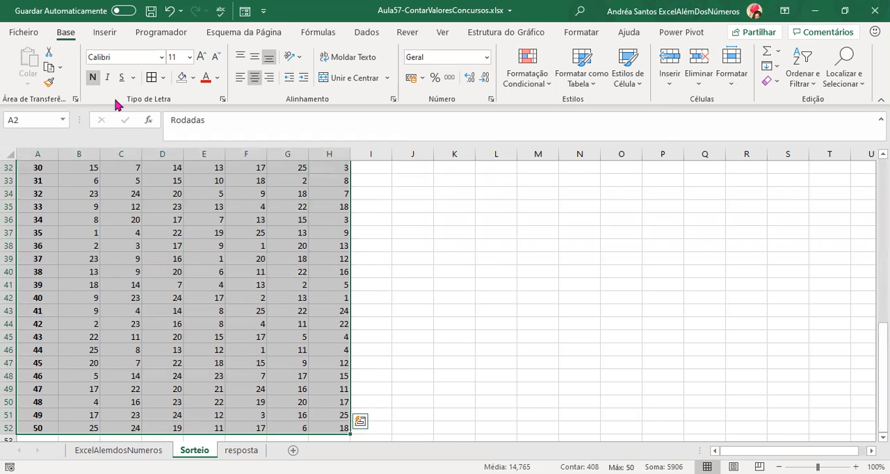
click(151, 78)
click(292, 309)
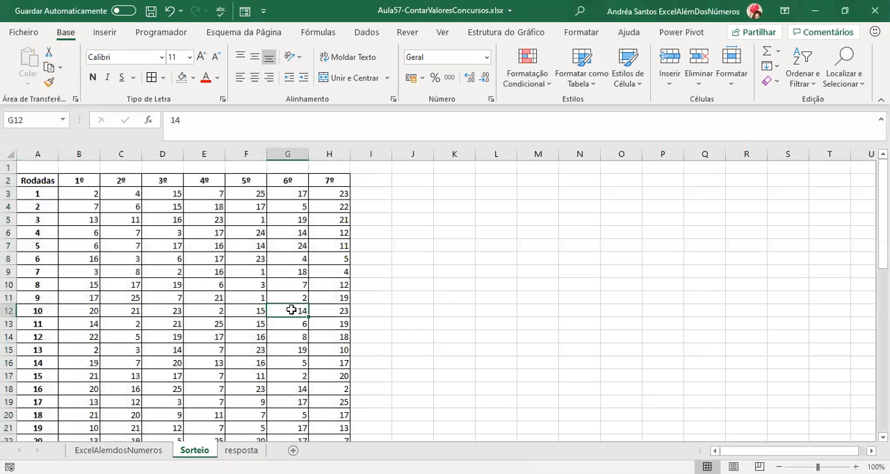
Put a bold, centered 1º heading in cell J2, matching the draw table's headings.
key(ctrl+Up)
key(Up)
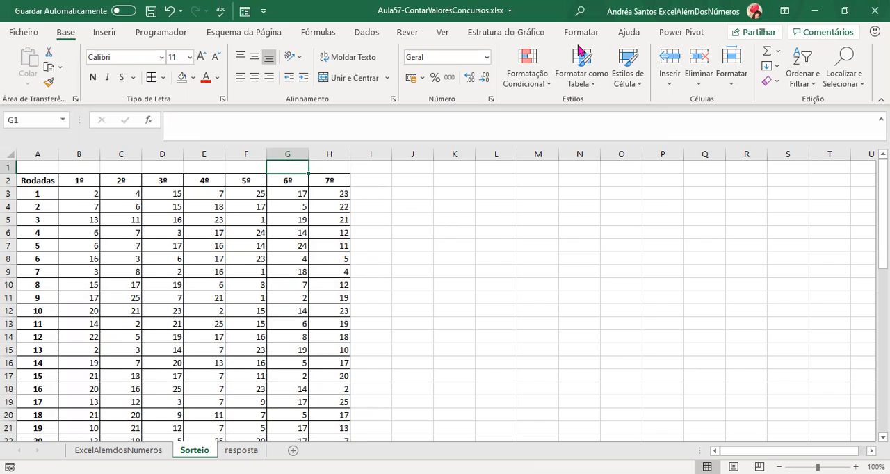
click(413, 206)
click(406, 181)
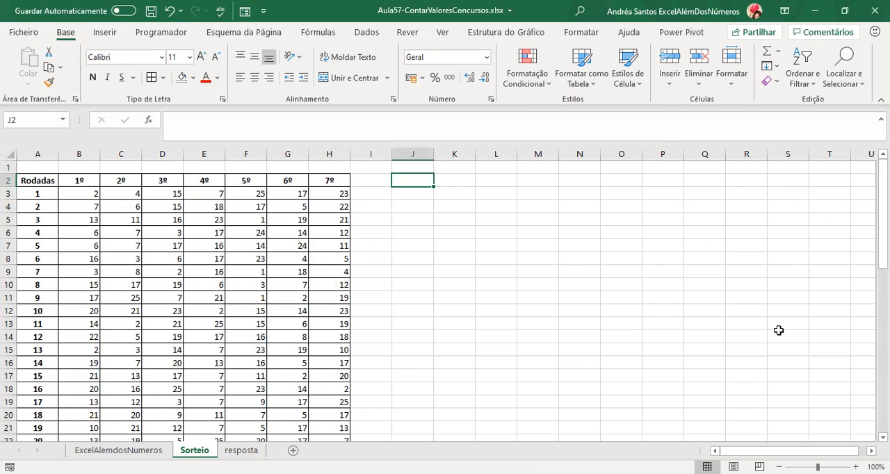
text(1º)
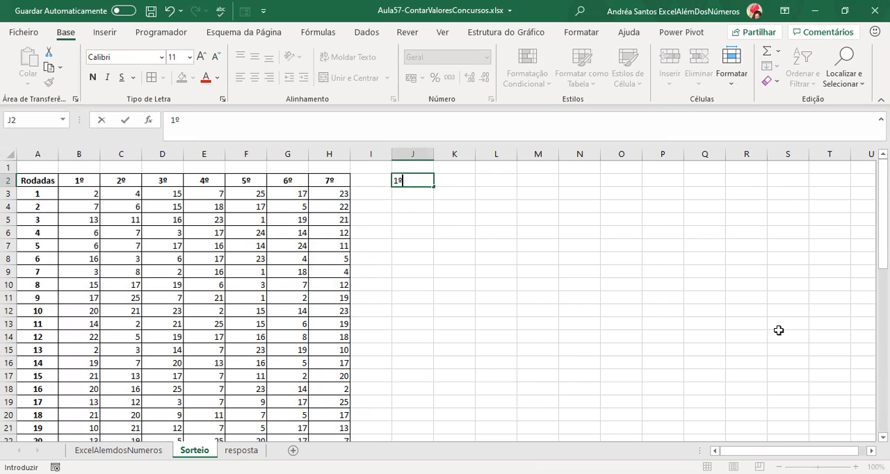
key(ctrl+Return)
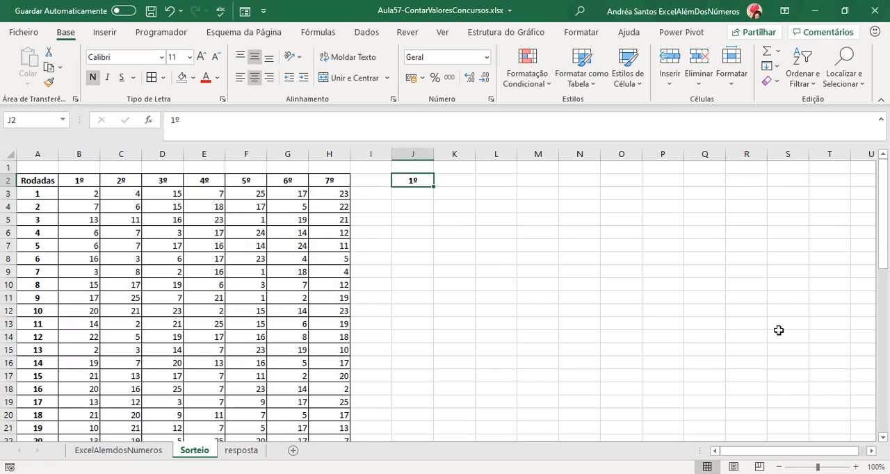
text(n)
text(N)
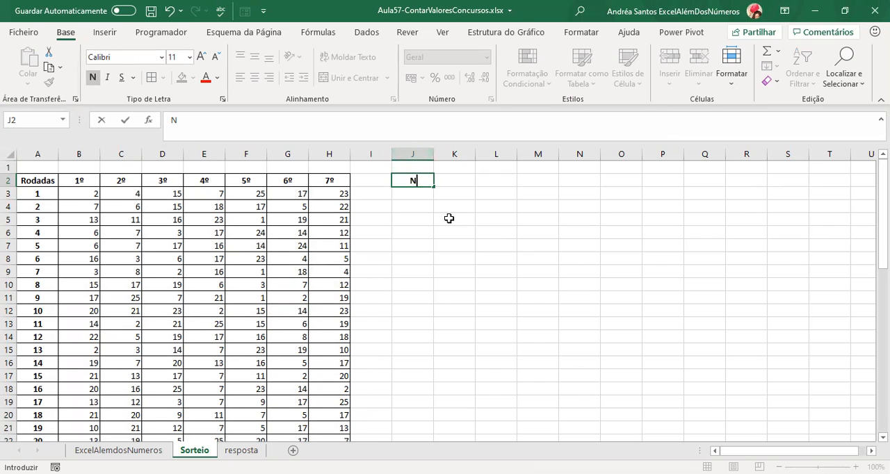
key(alt)
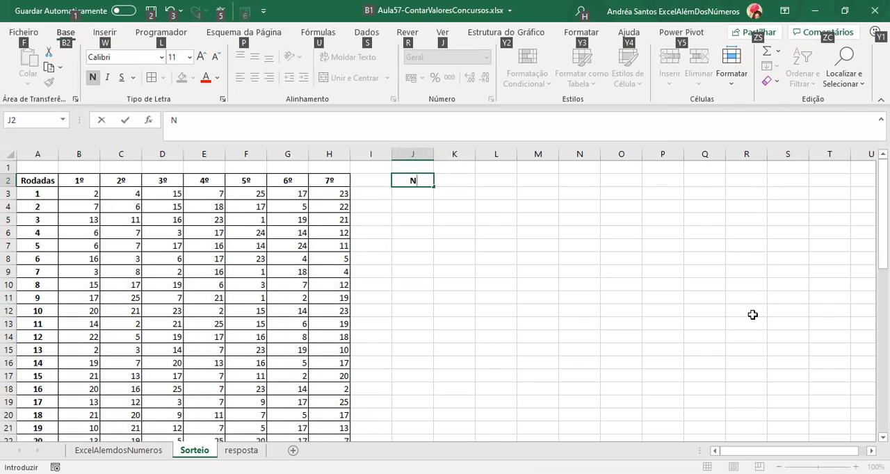
key(alt)
key(alt)
key(Escape)
key(Escape)
key(Delete)
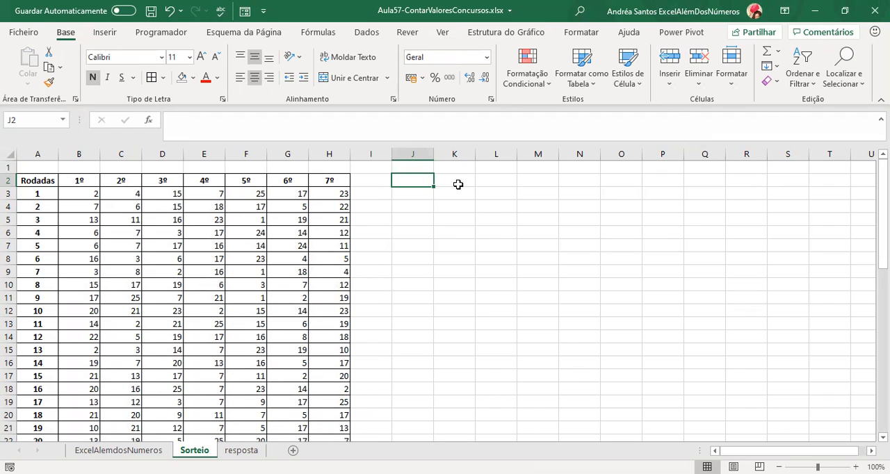
Enter the heading Nº in cell J2.
text(Nº)
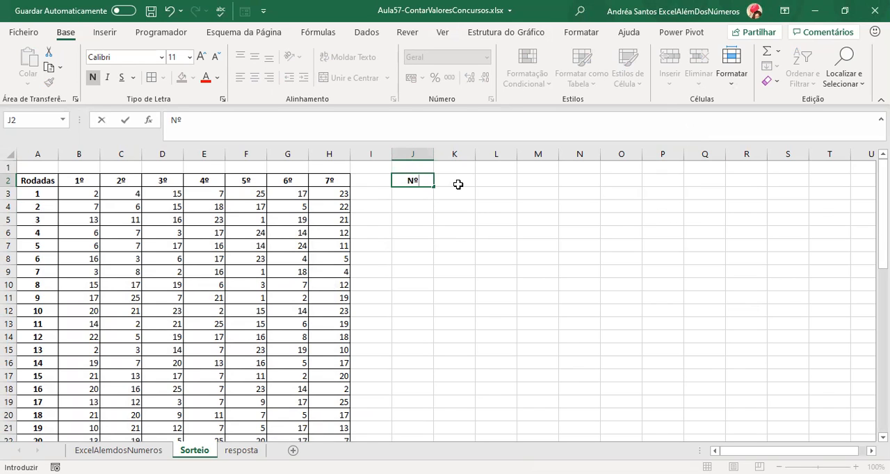
key(Return)
key(Up)
key(Right)
key(Left)
key(Right)
key(Left)
key(Down)
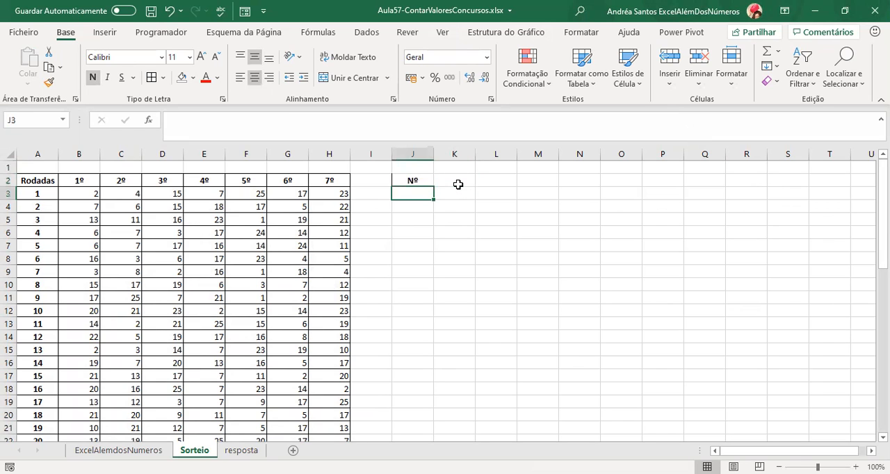
Enter the numbers 1, 2 and 3 in cells J3:J5 under the Nº heading.
text(1)
key(Return)
text(2)
key(Return)
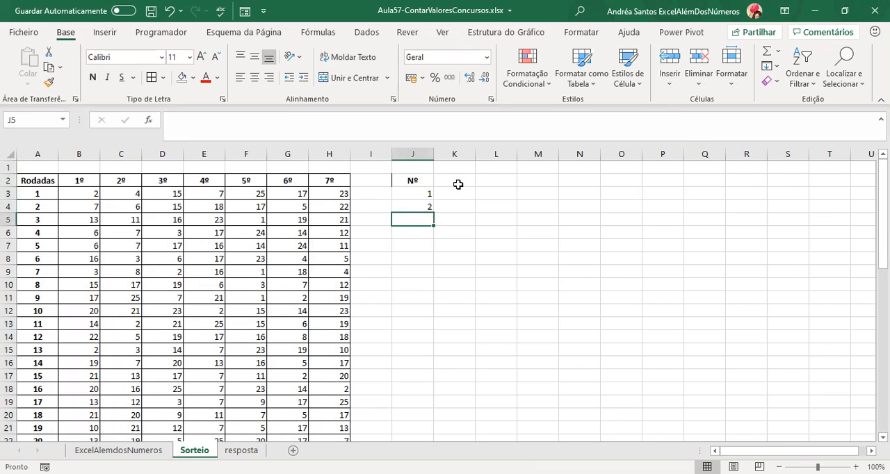
text(3)
key(Return)
Extend the number series from J3:J5 down to 25 in cell J27.
key(Up)
key(Up)
key(Up)
key(shift+Down)
key(shift+Down)
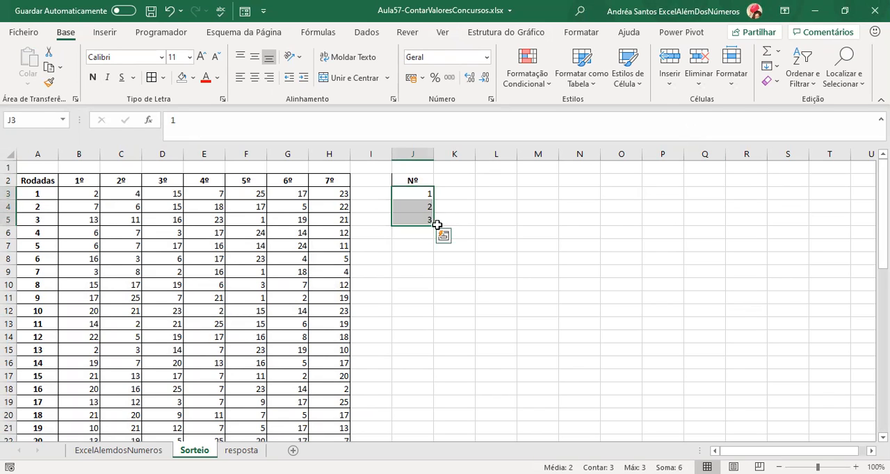
drag(436, 225, 421, 413)
click(421, 415)
Center and bold the numbers 1 to 25 in J3:J27.
key(ctrl+Up)
key(Down)
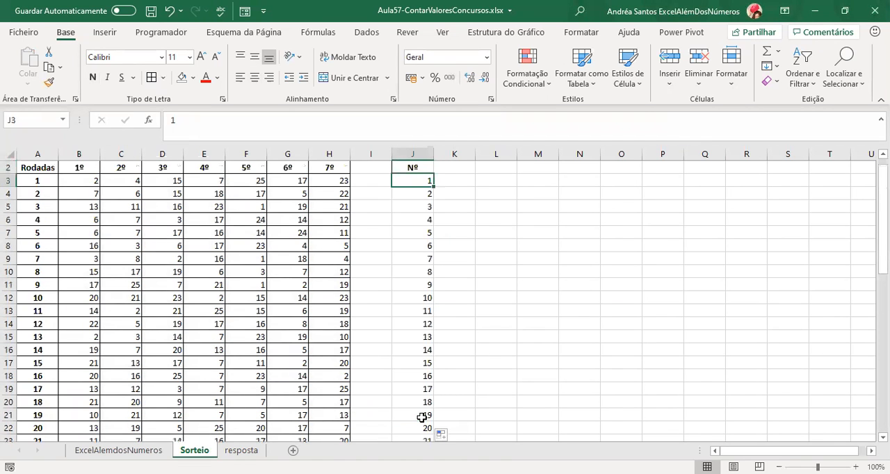
key(ctrl+shift+Down)
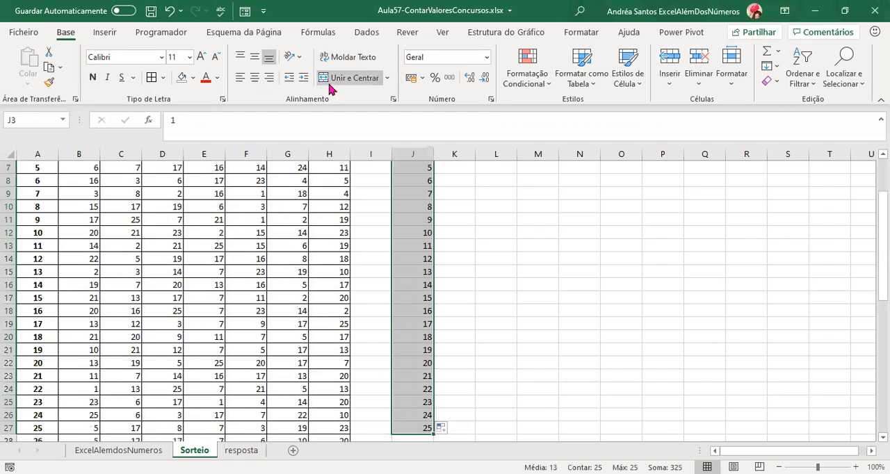
click(254, 77)
click(92, 78)
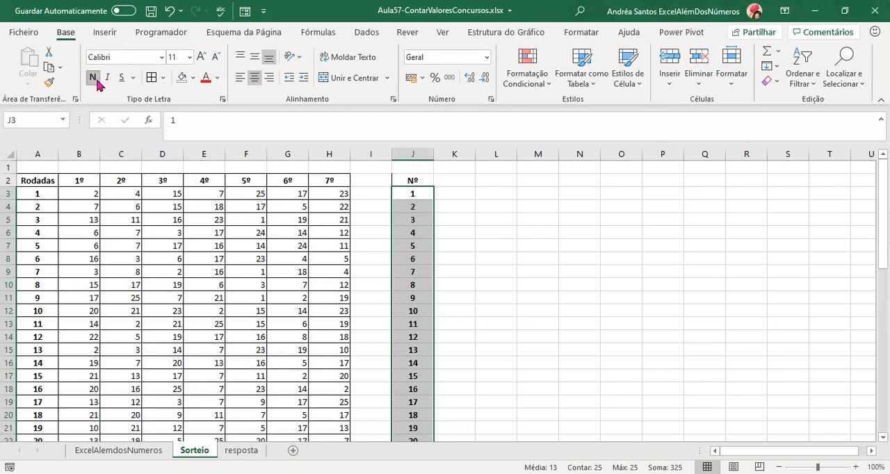
Apply all borders to the Nº column, heading included, in J2:J27.
click(427, 182)
key(ctrl+shift+Down)
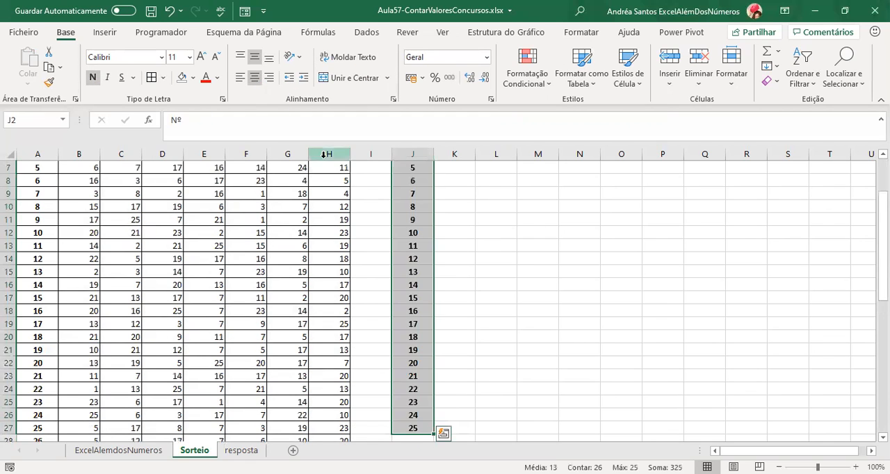
click(151, 81)
key(ctrl+BackSpace)
key(Up)
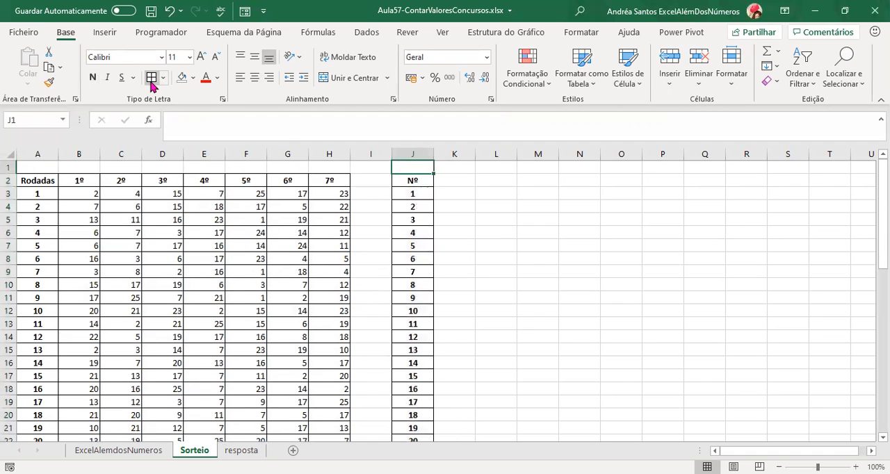
Copy the Nº heading cell into K2 to keep its formatting and change the text to "Qts X".
key(Down)
key(Right)
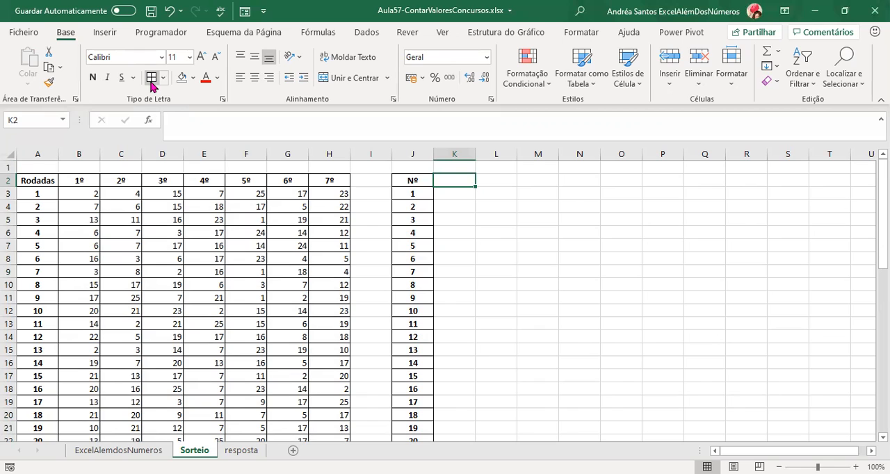
key(Left)
key(ctrl+c)
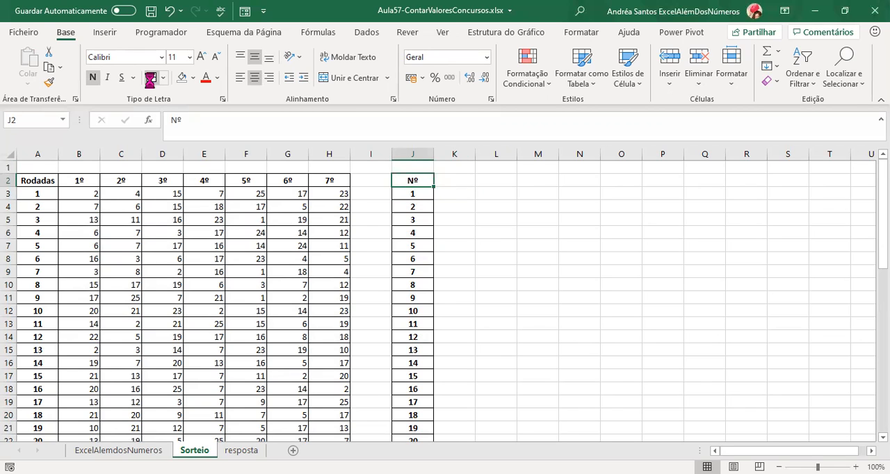
key(Right)
key(Return)
text(Qt)
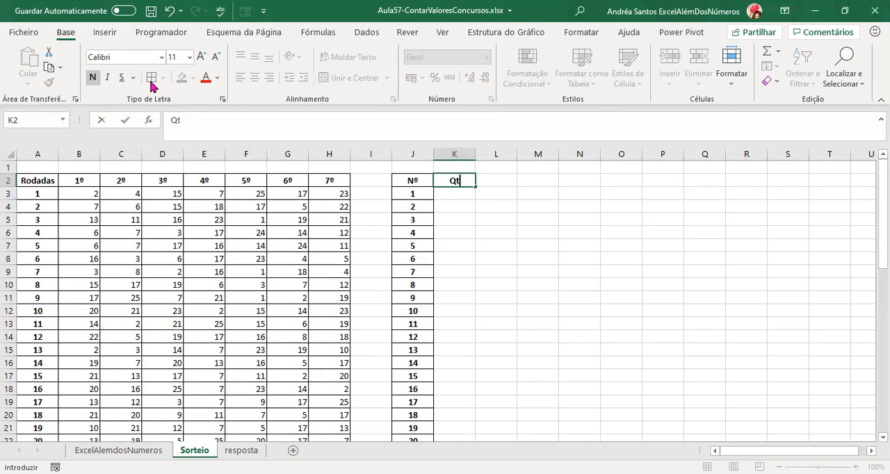
text(s)
key(BackSpace)
text(d x)
key(BackSpace)
key(BackSpace)
text(s X)
key(Return)
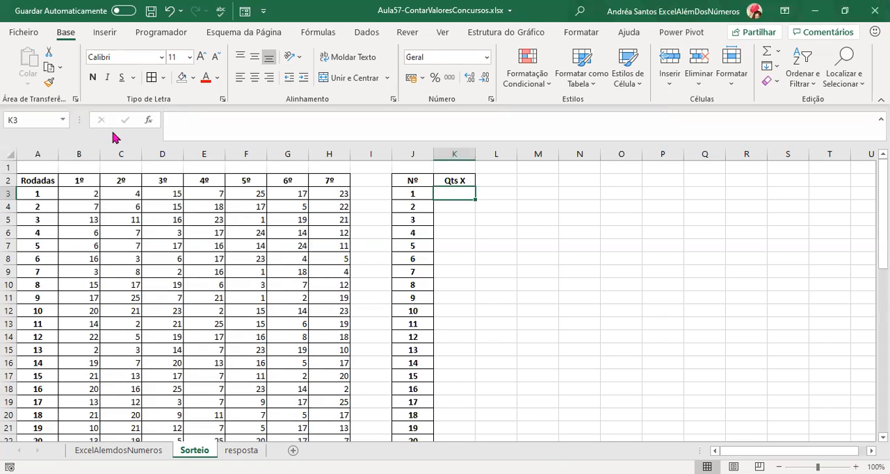
Turn on filtering for the draw columns B to H.
click(79, 154)
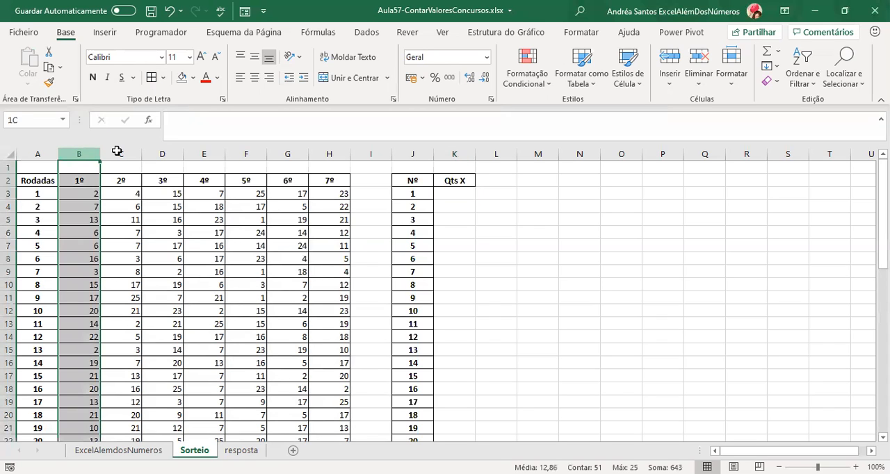
drag(117, 151, 329, 154)
click(367, 32)
click(425, 67)
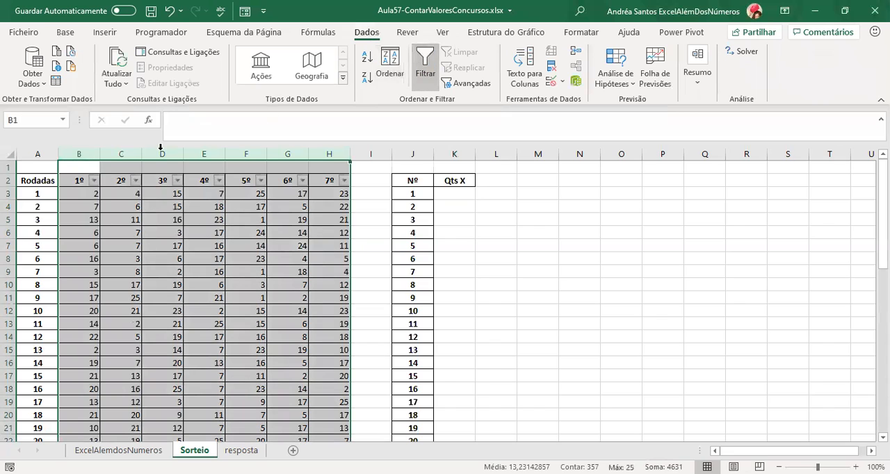
Filter the 1º column to show only the value 1, and clear the filter after viewing the matching rows.
click(94, 181)
click(138, 323)
click(138, 335)
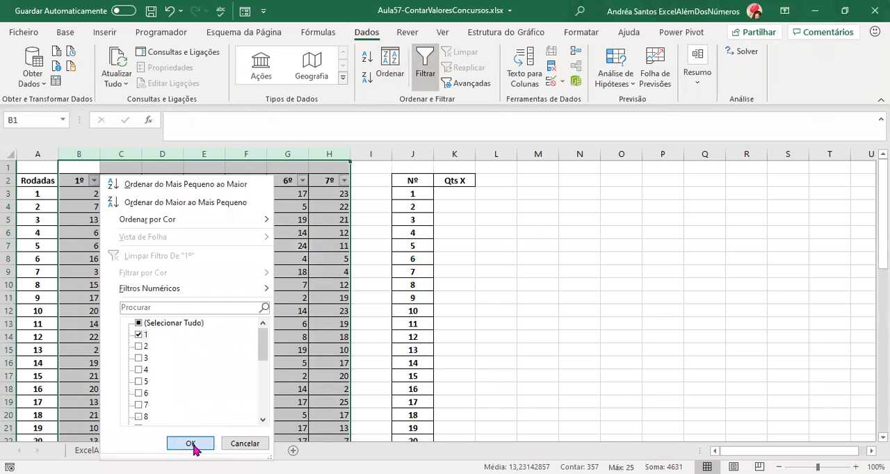
click(190, 443)
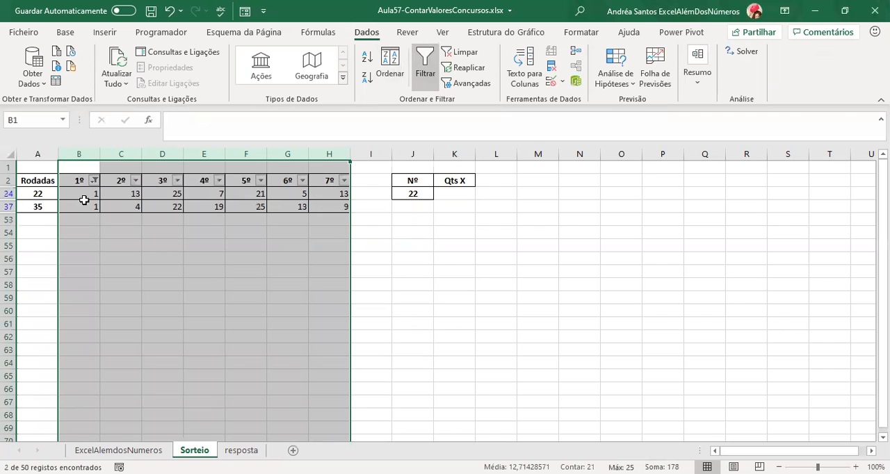
click(463, 53)
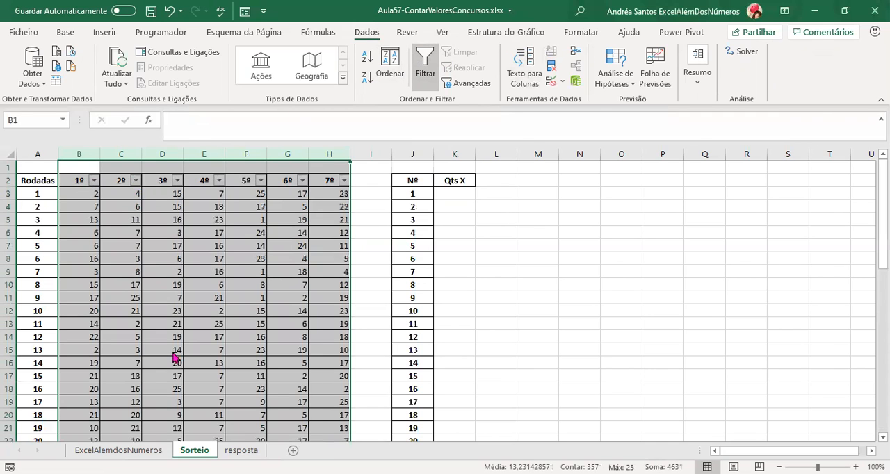
Check the filter value lists of the 2º and 3º columns for the number 1, leaving both columns unfiltered.
click(135, 180)
click(180, 322)
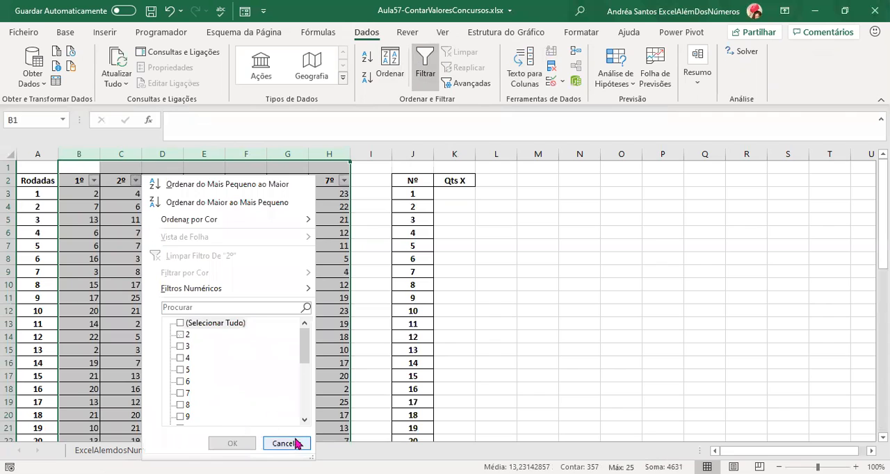
click(176, 180)
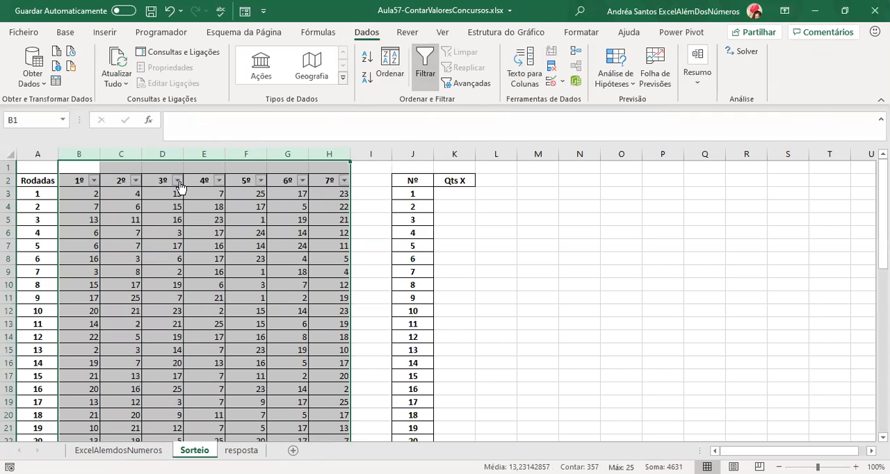
click(177, 180)
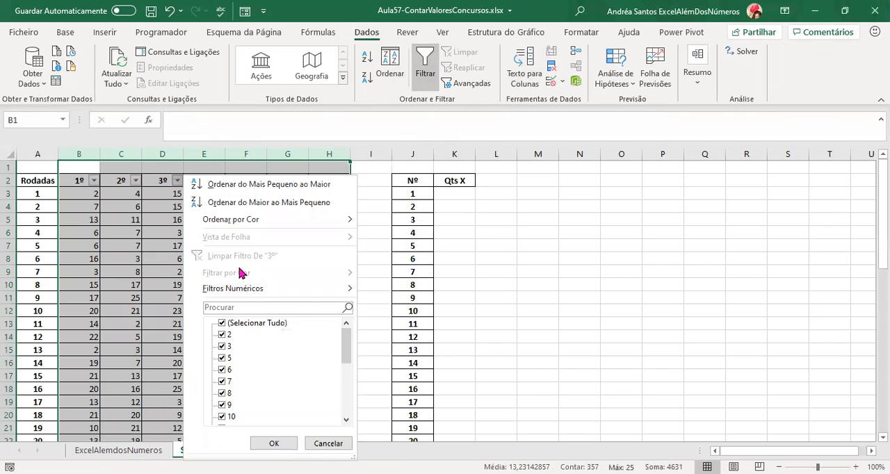
Filter the 4º column to show only the value 1, and clear the filter after viewing the matching rows.
click(216, 182)
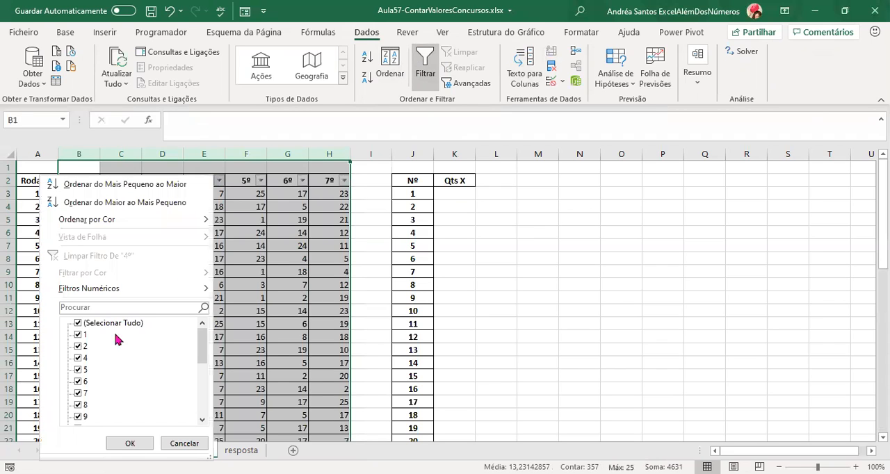
click(78, 324)
click(78, 335)
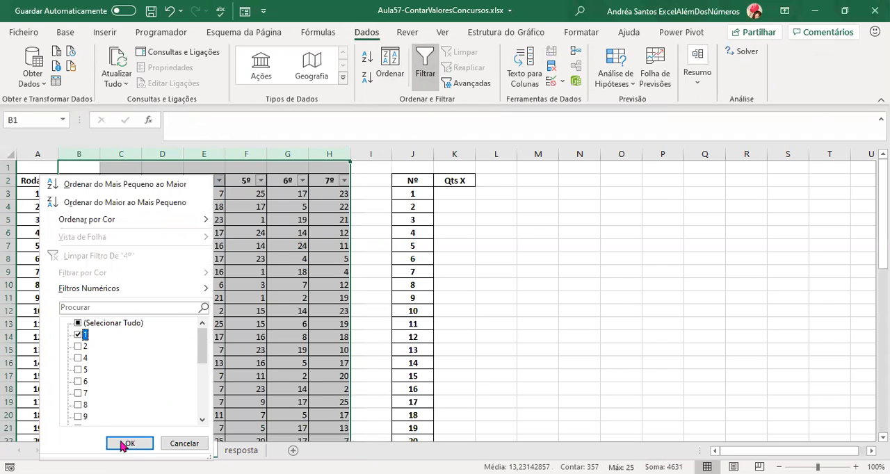
click(128, 443)
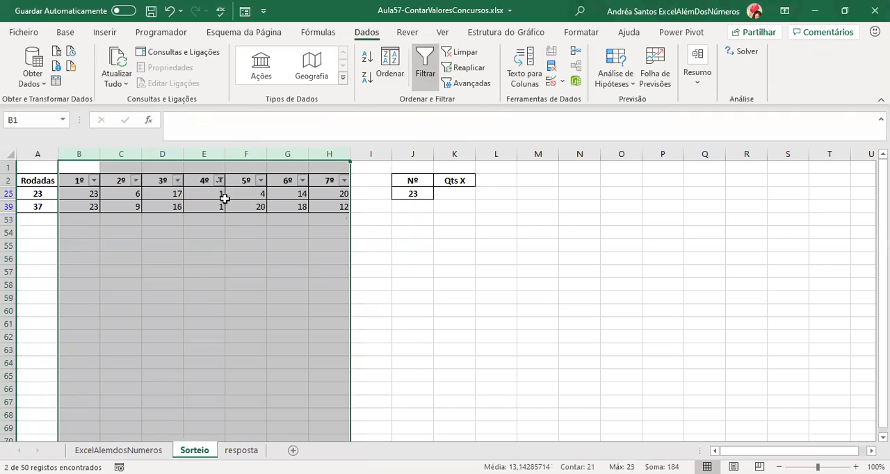
click(459, 53)
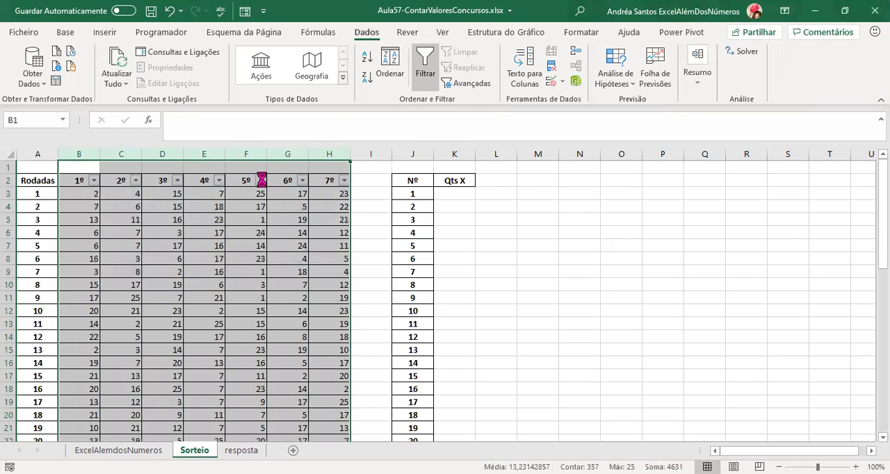
Filter the 5º column to show only the value 1, and clear the filter after viewing the matching rows.
click(262, 180)
click(120, 323)
click(119, 334)
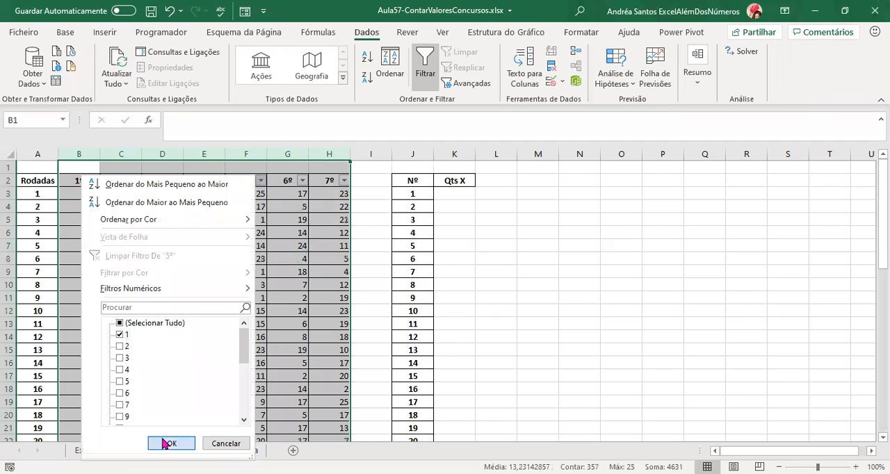
click(169, 443)
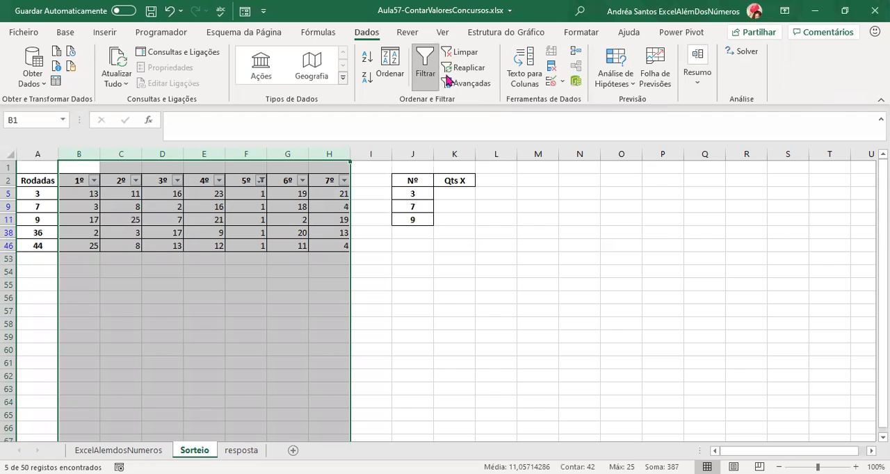
click(458, 55)
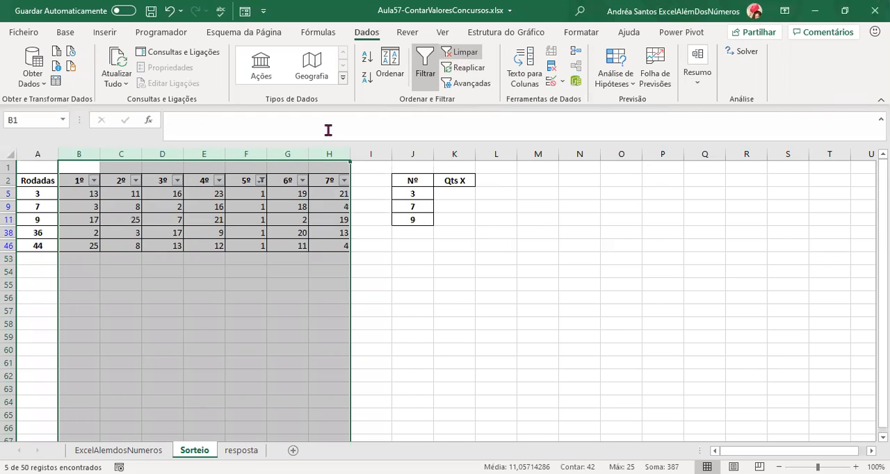
Filter the 6º column to show only the value 1, and clear the filter after viewing the matching rows.
click(302, 180)
click(161, 323)
click(163, 335)
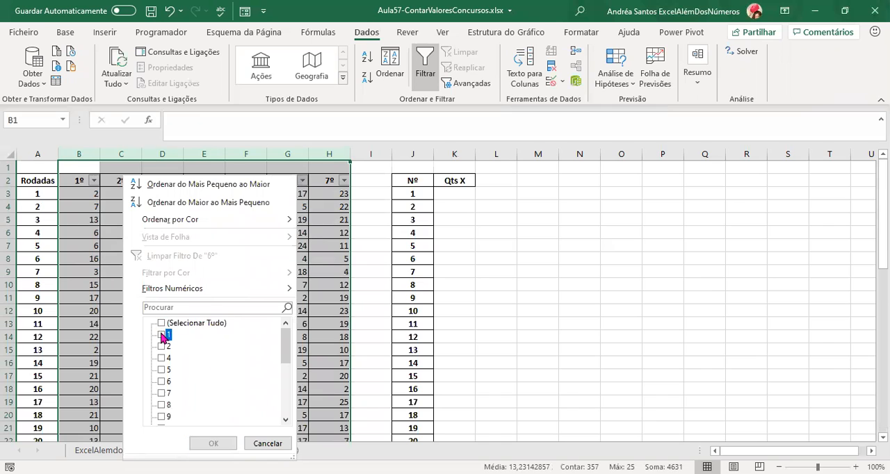
key(Return)
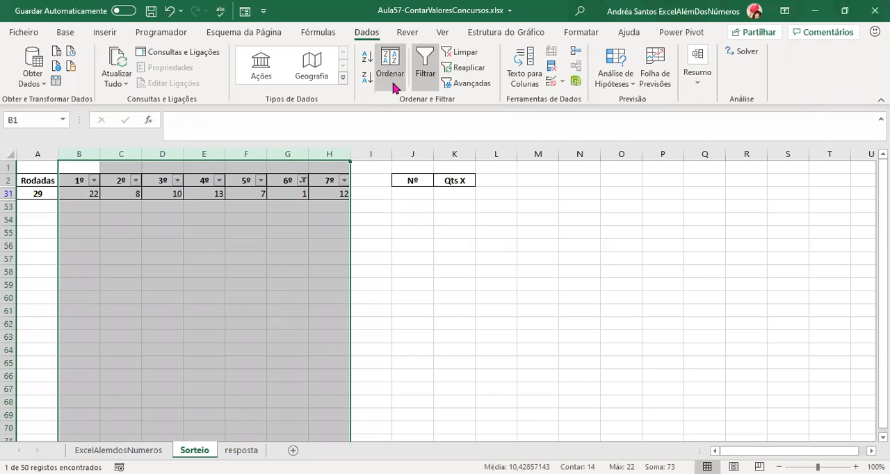
click(460, 53)
Filter the 7º column to show only the value 1, and clear the filter after viewing the matching rows.
click(342, 181)
click(202, 322)
click(202, 334)
click(253, 445)
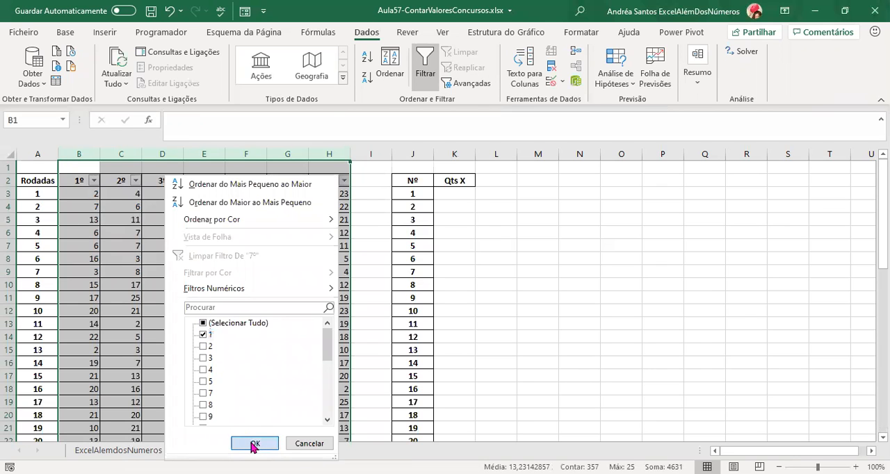
click(448, 53)
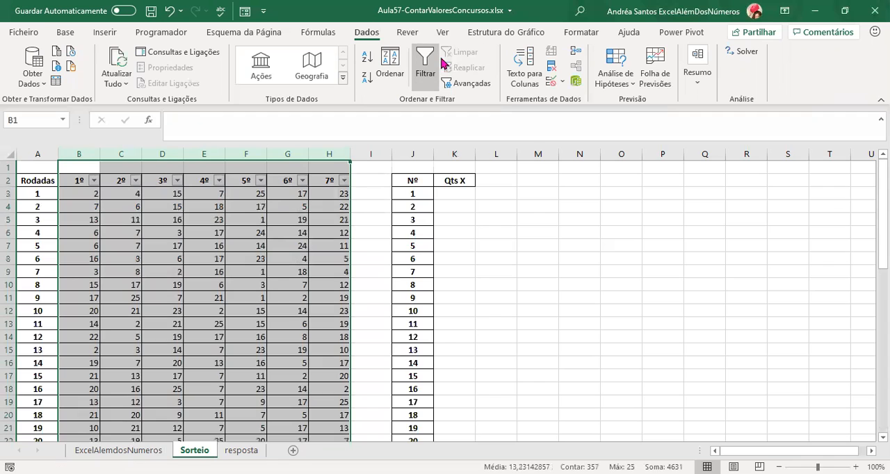
Filter the 1º column again for only the value 1, and clear the filter after viewing the matching rows.
click(95, 181)
click(138, 323)
click(138, 334)
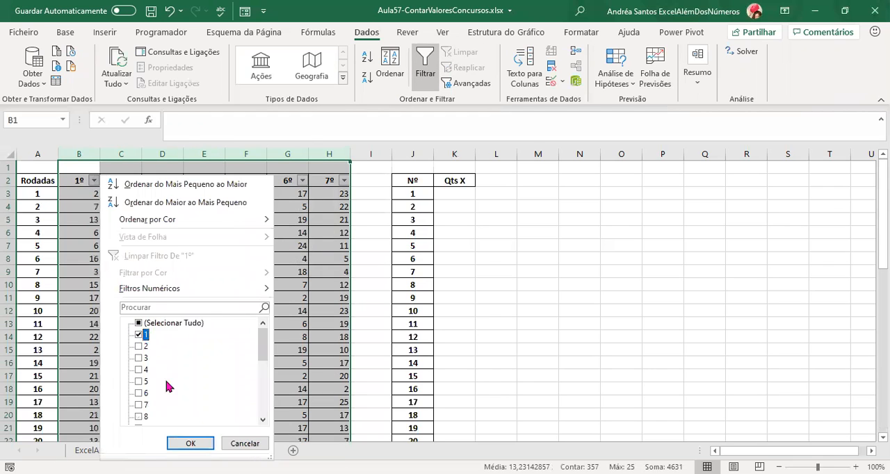
click(197, 444)
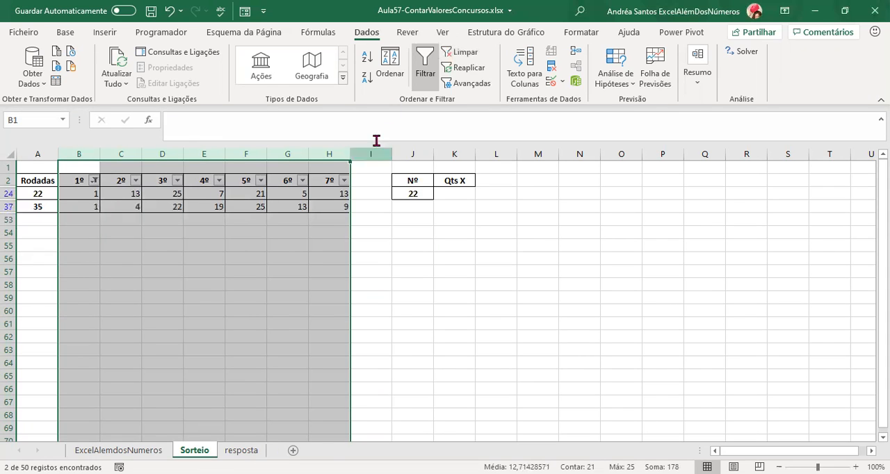
click(458, 53)
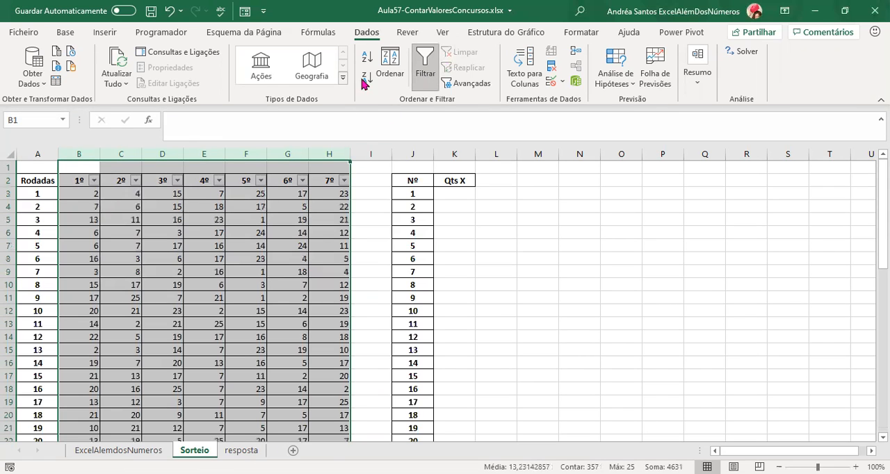
Start a CONTAR.SE formula in K3 under Qts X and open its function arguments.
click(459, 194)
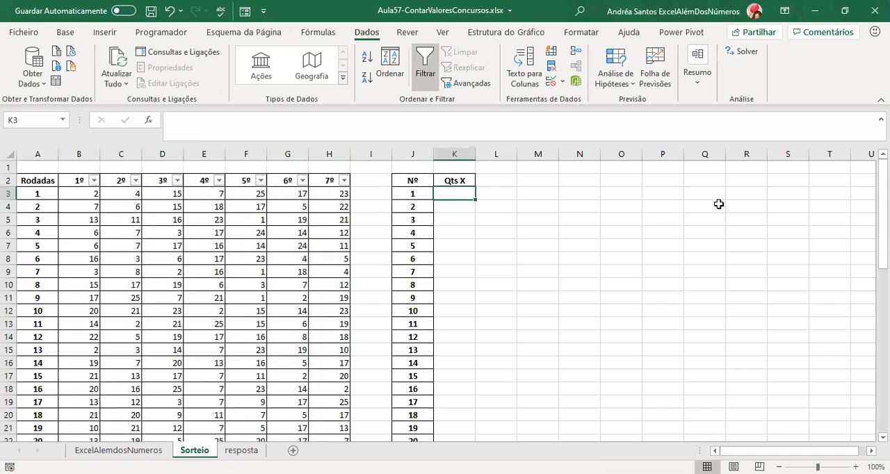
text(=)
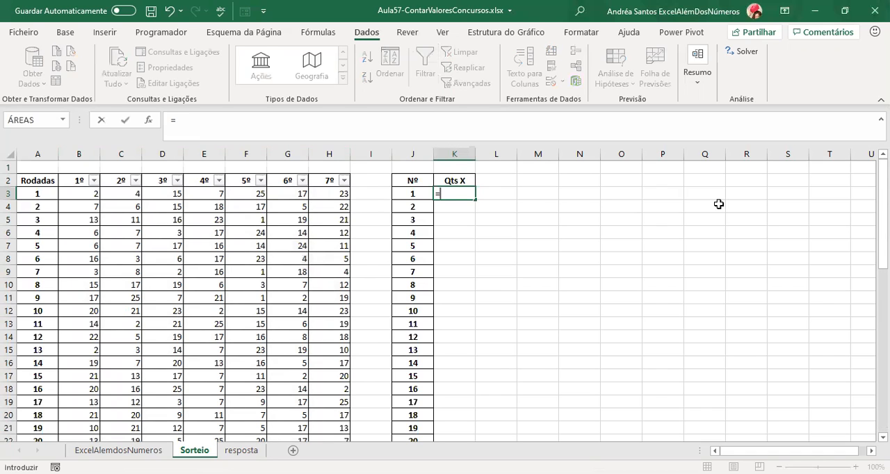
text(cont)
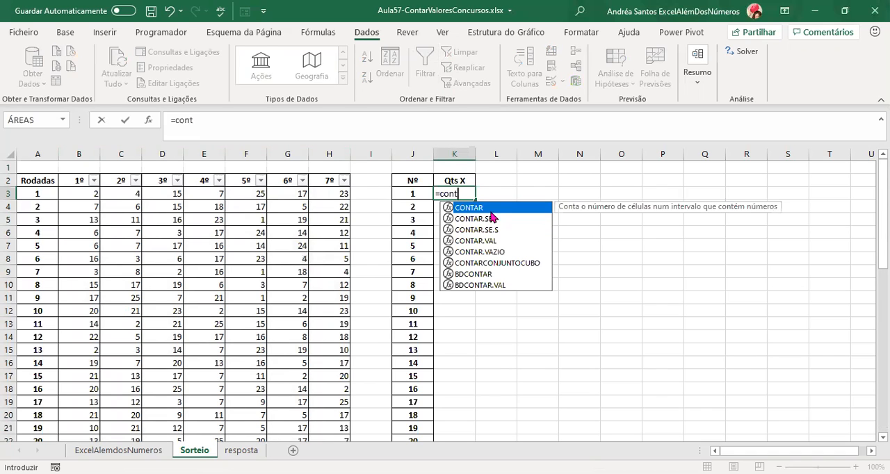
click(484, 221)
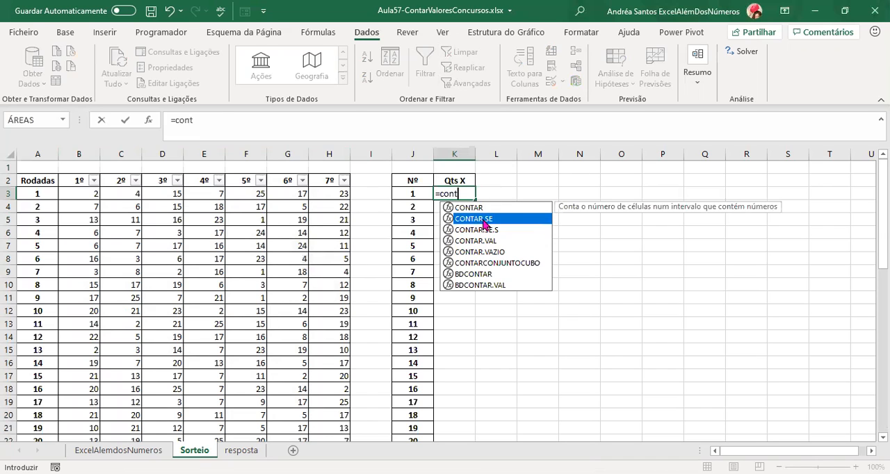
key(Tab)
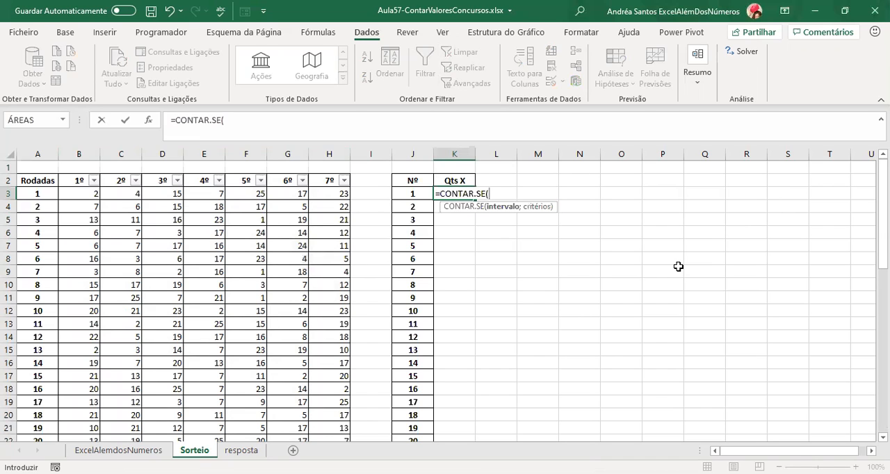
click(148, 120)
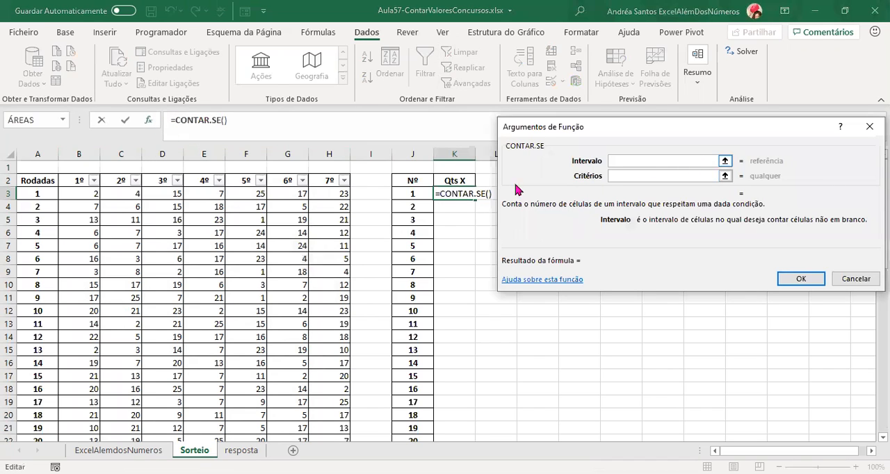
Set the CONTAR.SE range to all drawn numbers, B3:H52, locked as the absolute reference $B$3:$H$52.
click(83, 193)
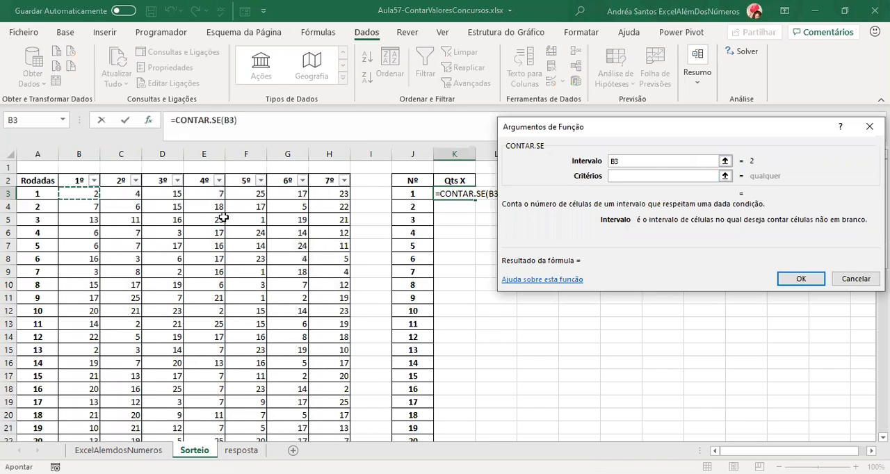
scroll(223, 217, down, 14)
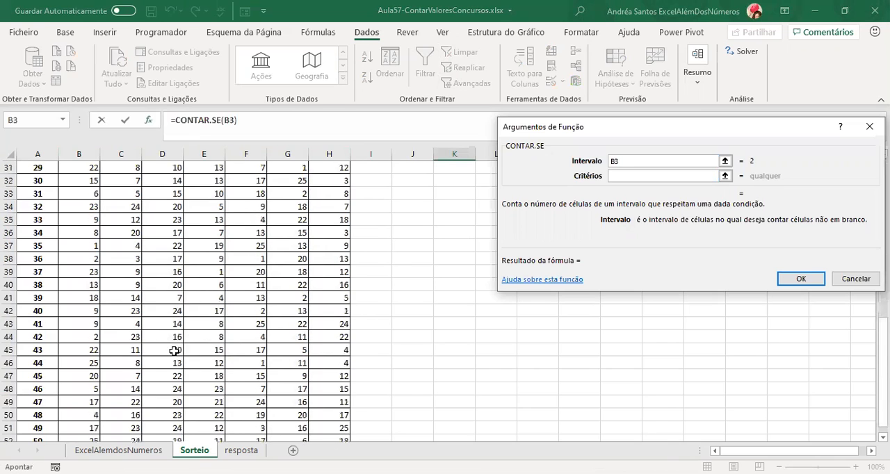
shift+click(86, 285)
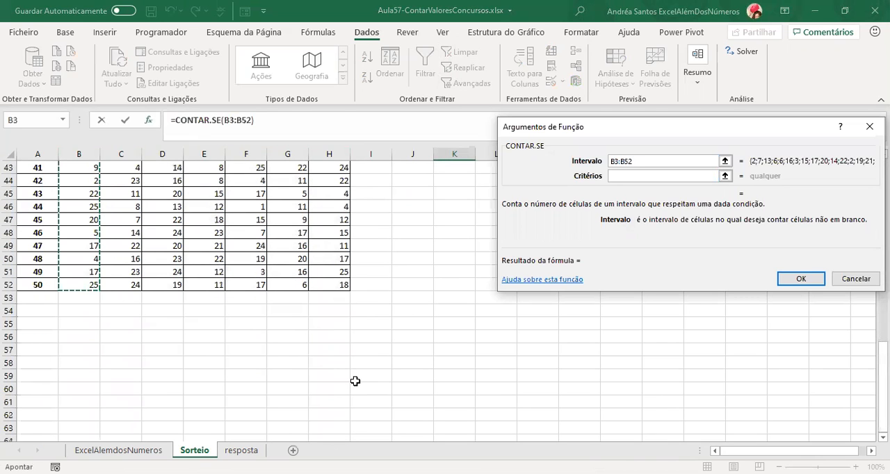
shift+click(338, 285)
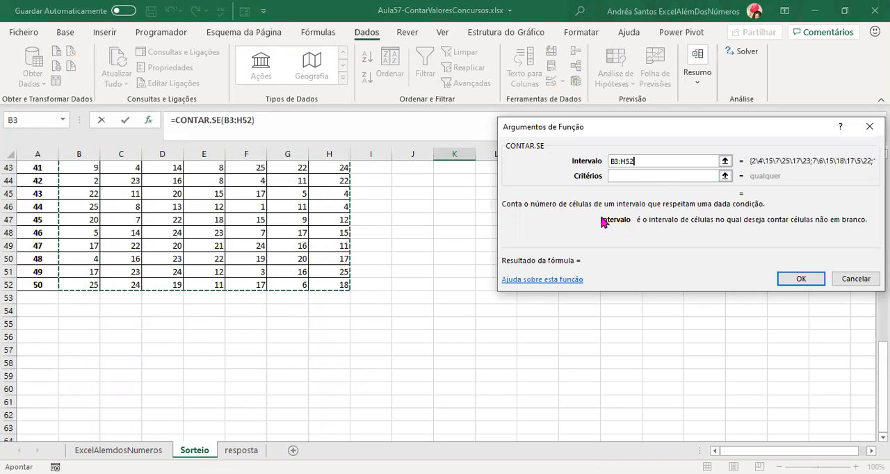
scroll(600, 254, up, 11)
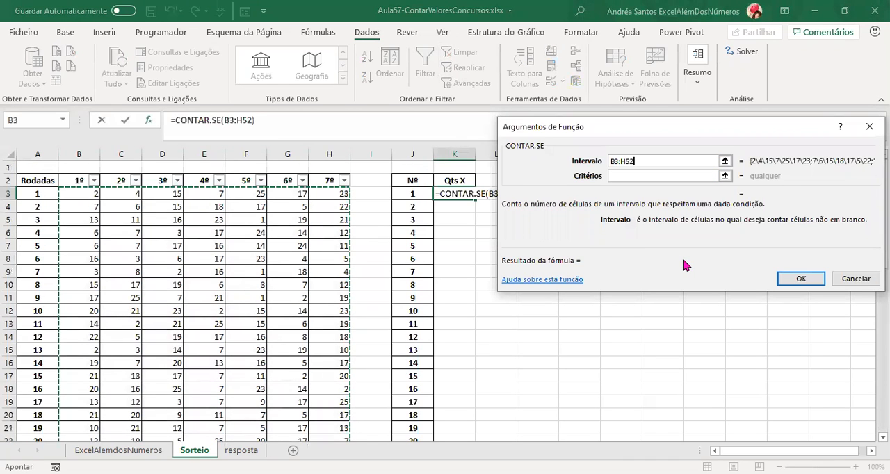
key(F4)
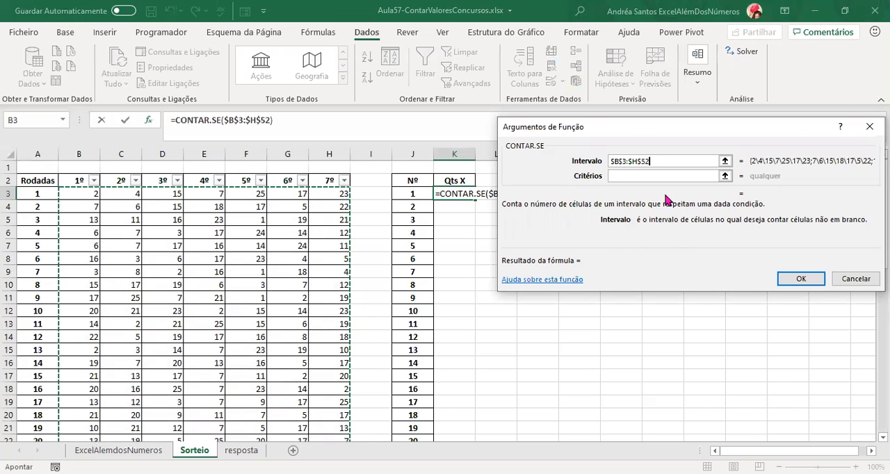
Set the CONTAR.SE criterion to cell J3 and complete the formula in K3.
click(643, 176)
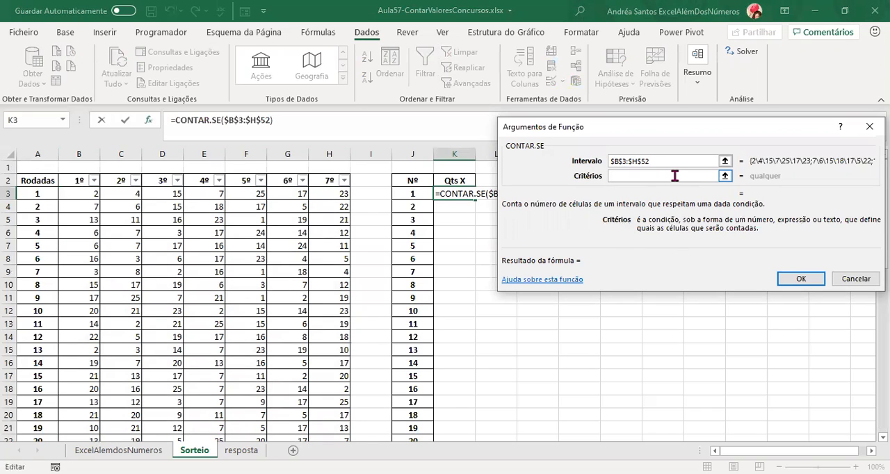
click(419, 196)
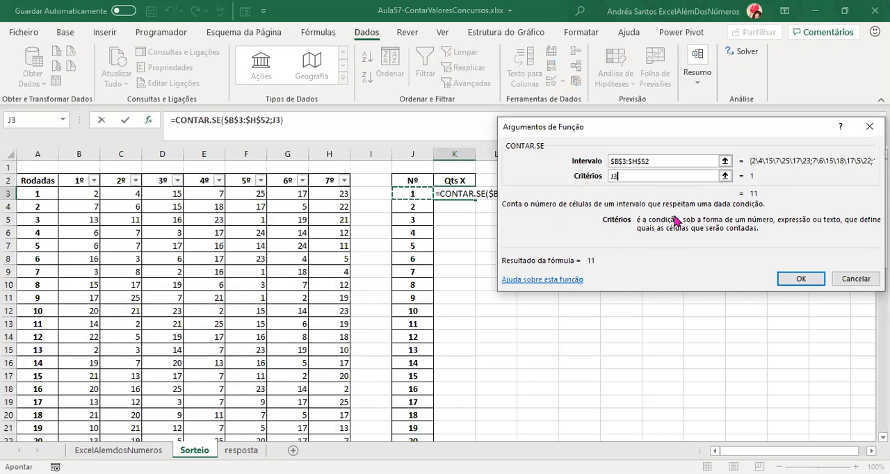
key(Return)
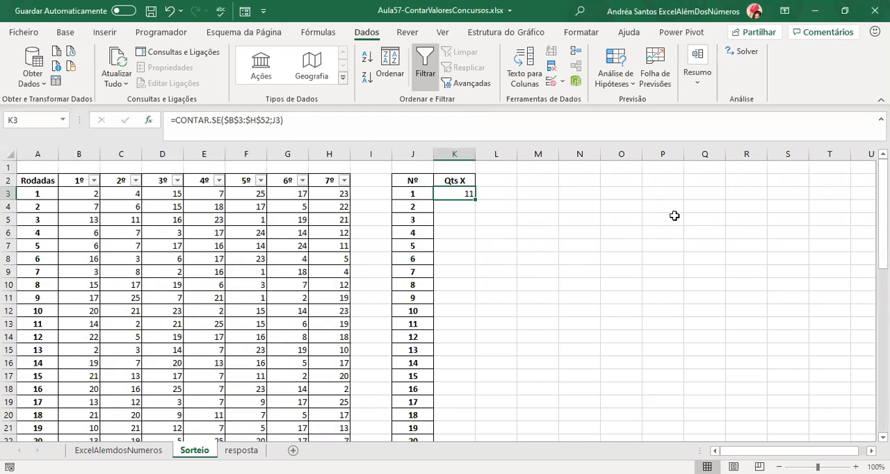
Fill the K3 formula down the Qts X column to K27 and review the counts for all 25 numbers.
double_click(477, 202)
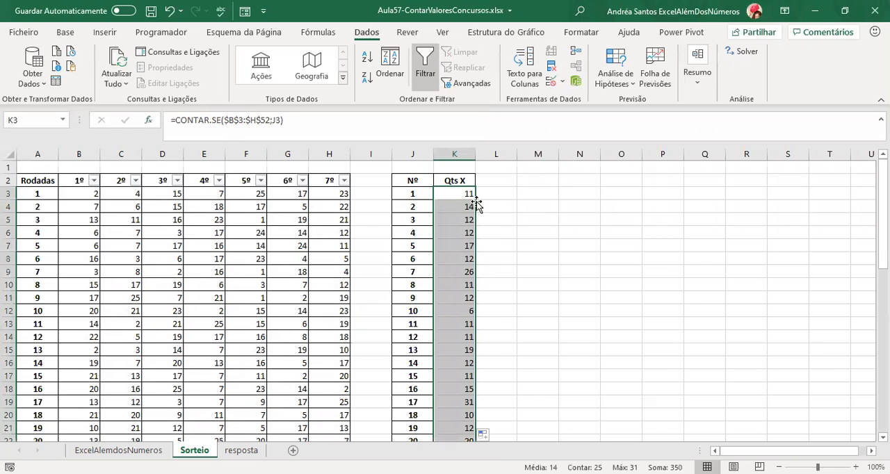
scroll(464, 224, down, 4)
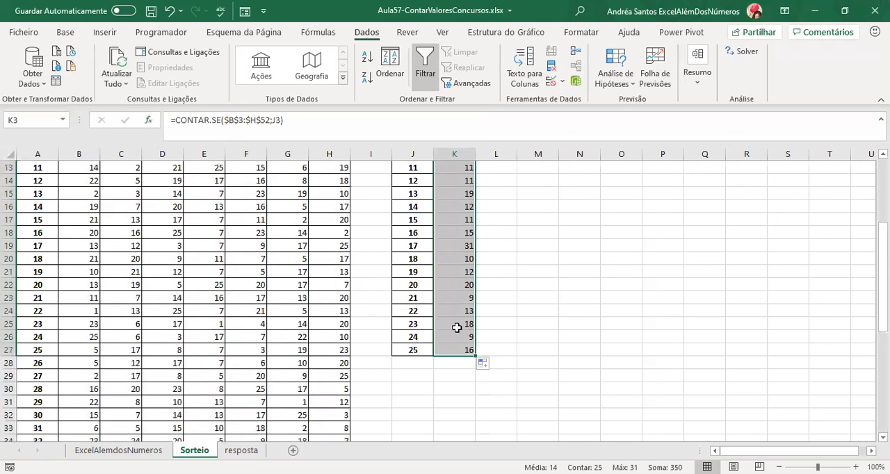
scroll(457, 251, up, 4)
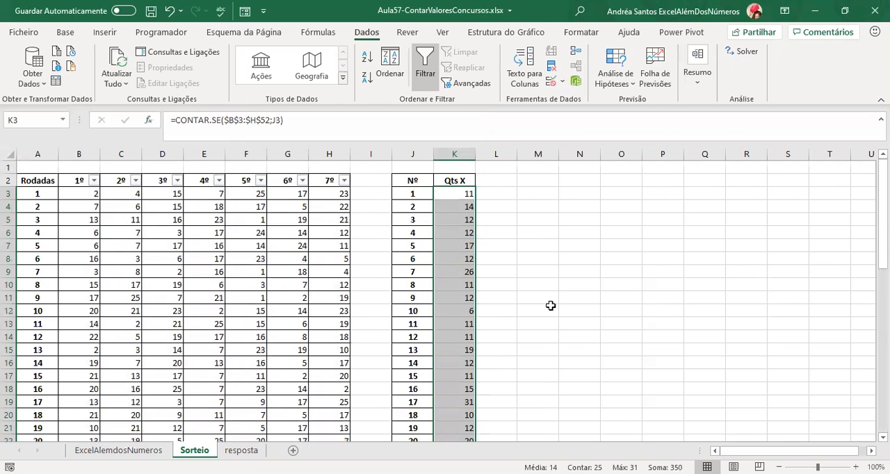
Enter 7 in N2 and 50 in N3, and multiply the two cells in N4 with =+N3*N2.
click(586, 179)
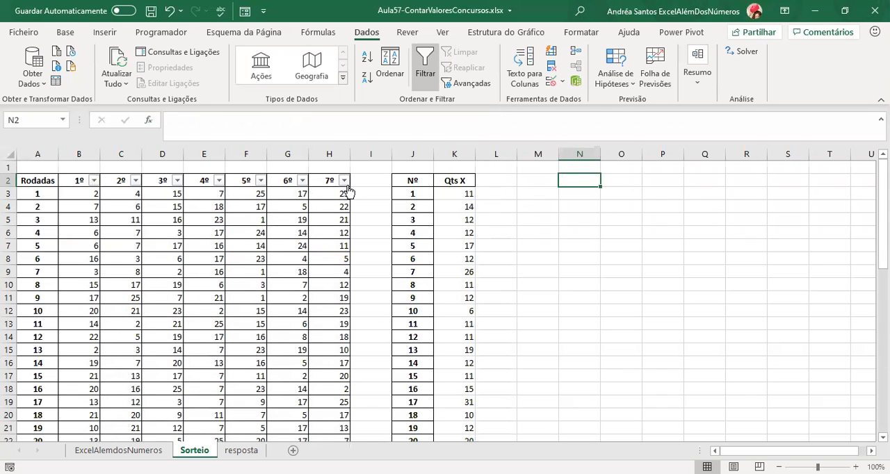
text(7)
key(Return)
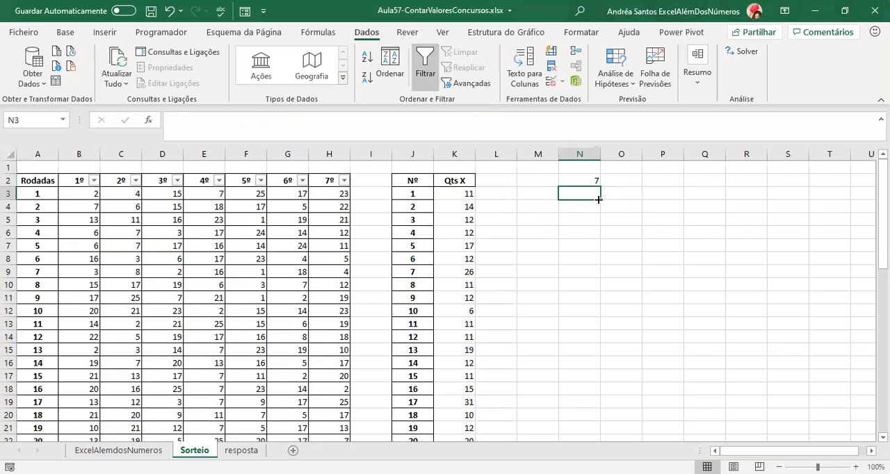
text(50)
key(Return)
text(+)
key(Up)
text(*)
key(Up)
key(Up)
key(ctrl+Return)
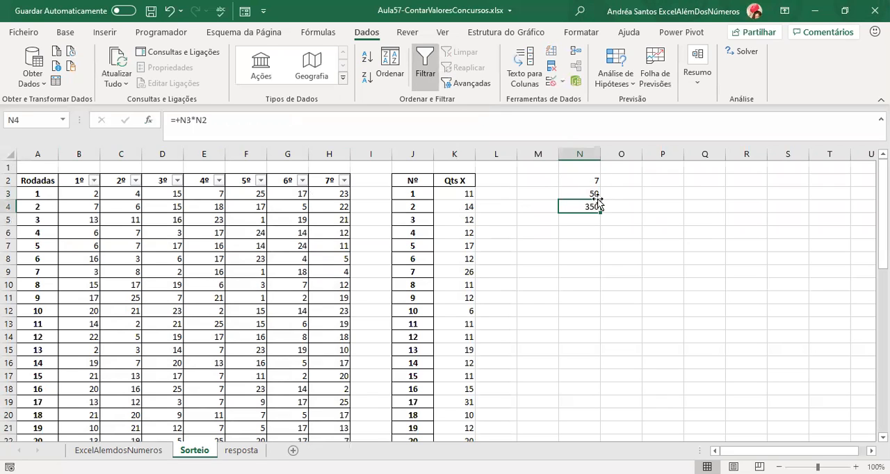
Select all Qts X counts, K3:K27, to check their sum against the product in N4.
click(458, 201)
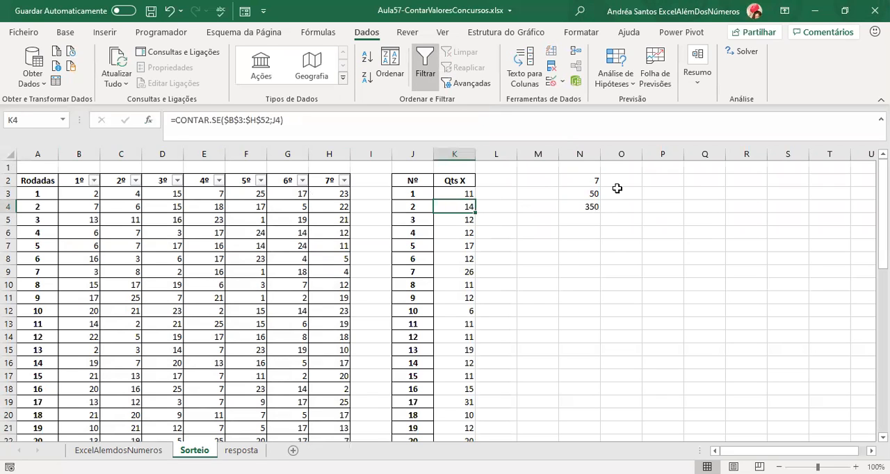
key(Up)
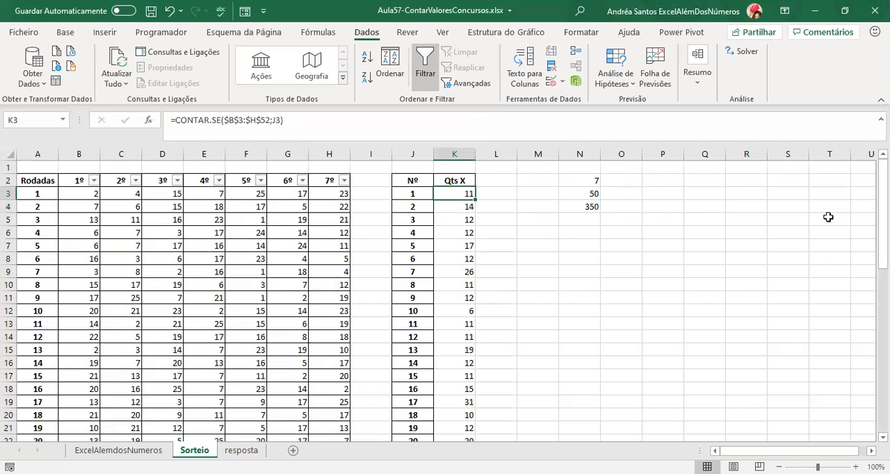
key(ctrl+shift+Down)
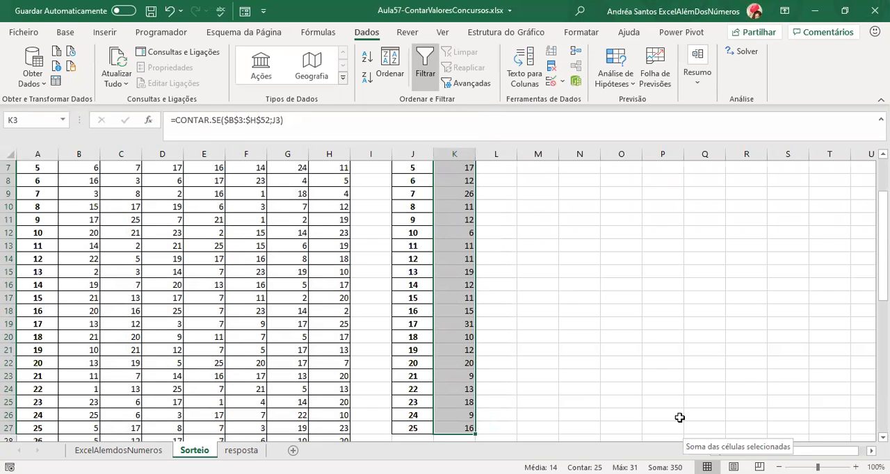
Clear the auxiliary calculation from N2:N6.
scroll(675, 413, up, 2)
drag(588, 184, 586, 232)
key(Delete)
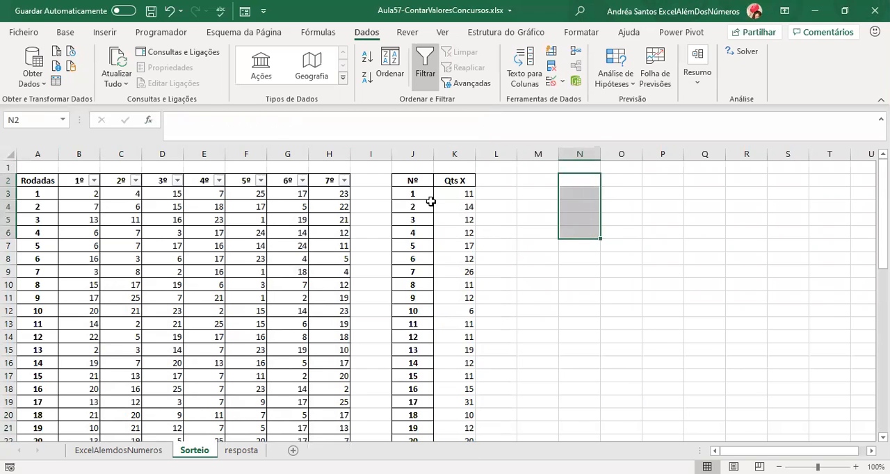
Select the whole Nº and Qts X table, J2:K27, to inspect it.
click(431, 202)
key(Up)
key(Up)
key(ctrl+shift+Down)
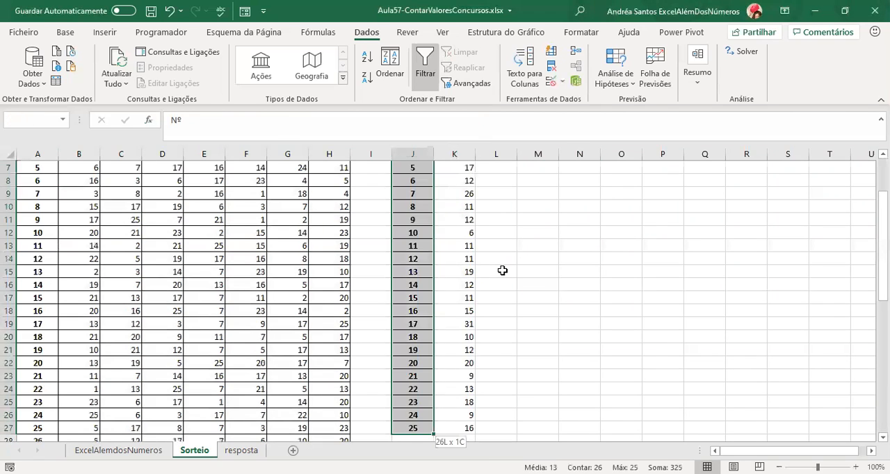
key(ctrl+shift+Right)
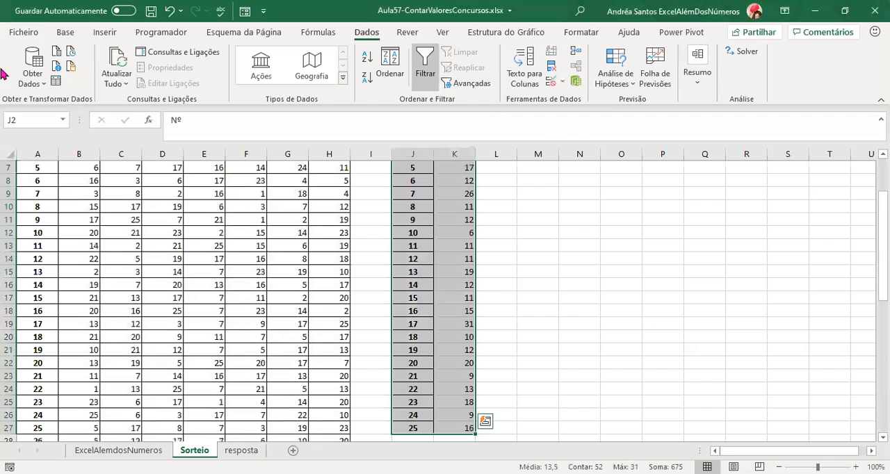
click(67, 34)
scroll(387, 198, up, 2)
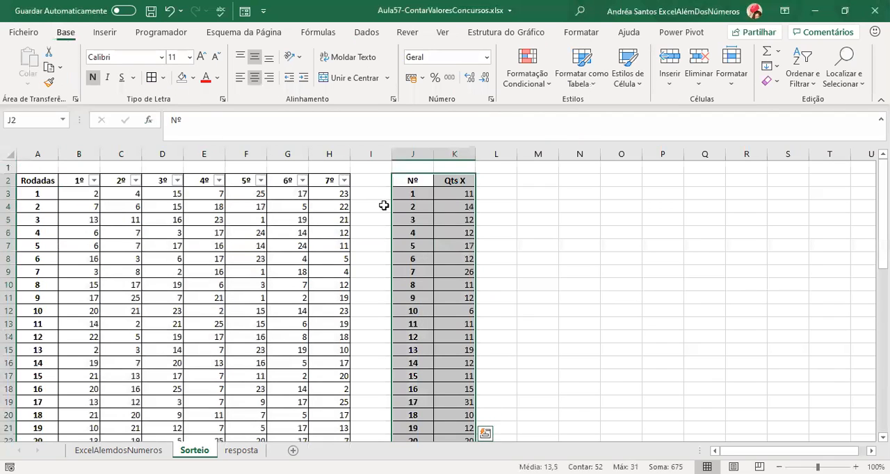
Examine the CONTAR.SE formulas and counts in the Qts X column, and check the resposta sheet for the ranking layout.
click(453, 195)
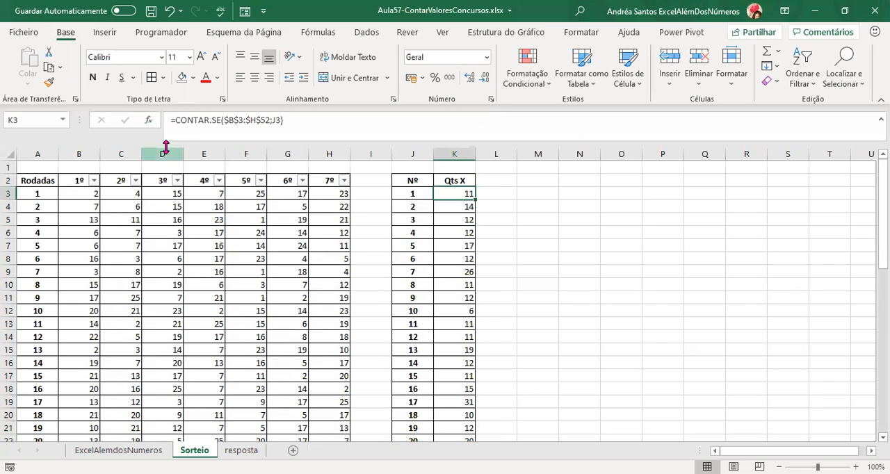
click(455, 233)
click(456, 297)
click(455, 324)
scroll(459, 361, down, 2)
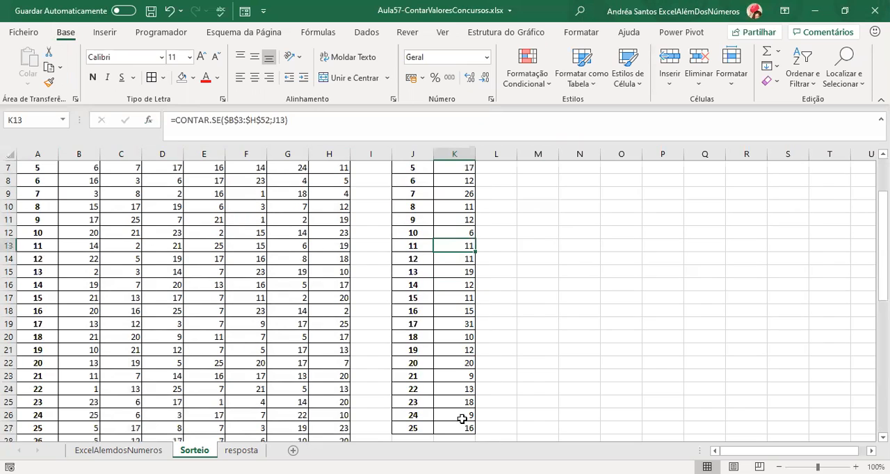
drag(458, 427, 445, 260)
click(448, 328)
scroll(454, 363, up, 2)
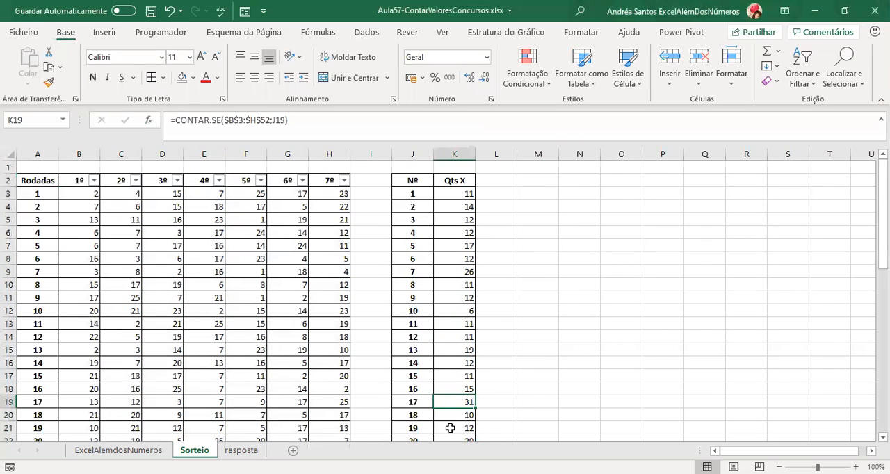
scroll(450, 428, down, 1)
scroll(450, 427, down, 1)
scroll(450, 425, up, 2)
click(240, 450)
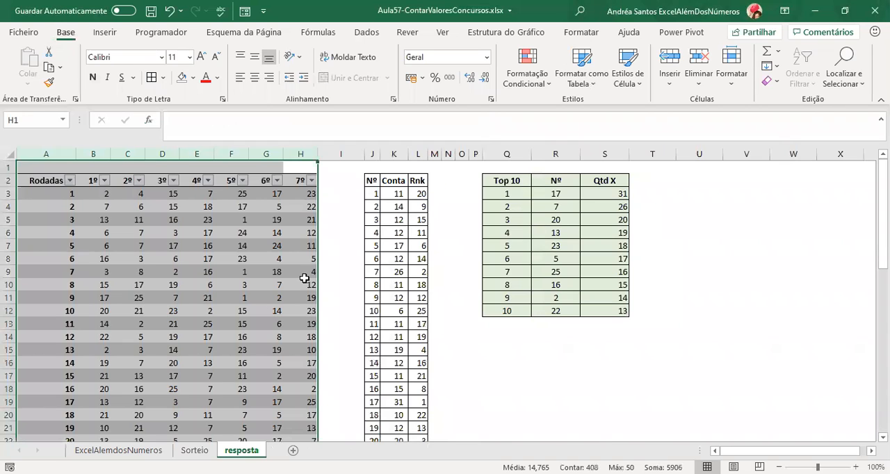
click(195, 450)
Copy the Qts X header from K2 to L2 on the Sorteio sheet and rename the copy Rnk.
click(463, 180)
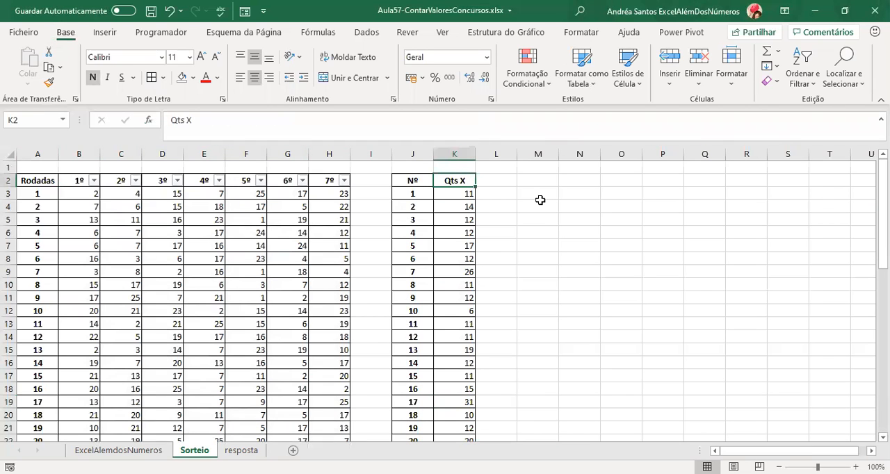
key(ctrl+c)
key(Right)
key(Return)
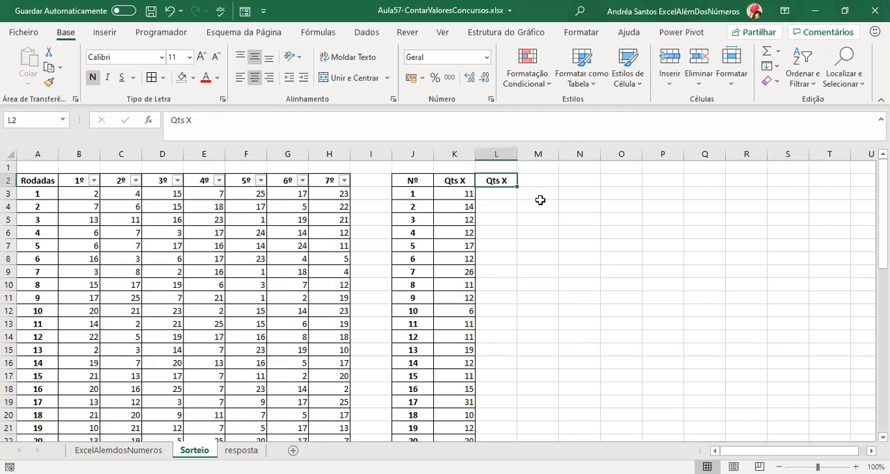
key(Left)
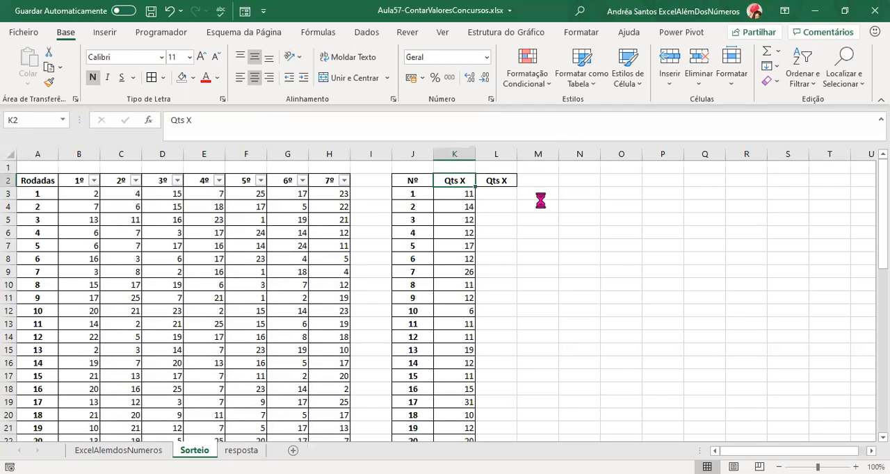
key(ctrl+c)
key(Right)
key(Return)
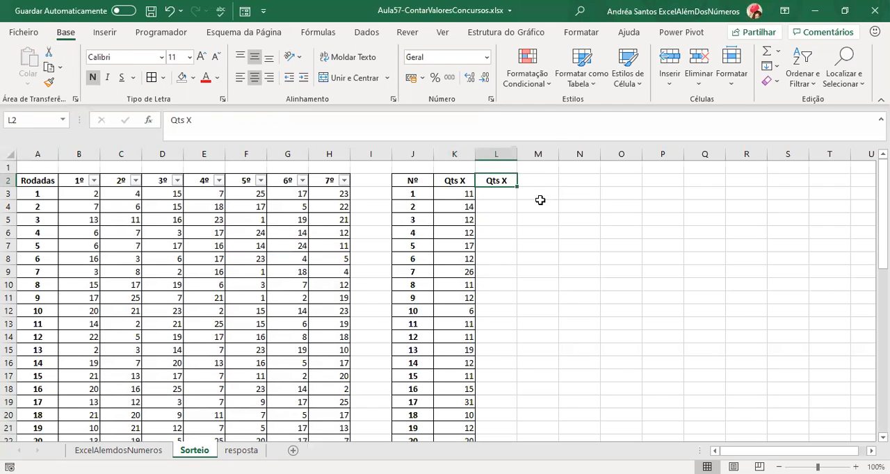
key(ctrl+c)
key(Right)
key(Escape)
key(Left)
key(Left)
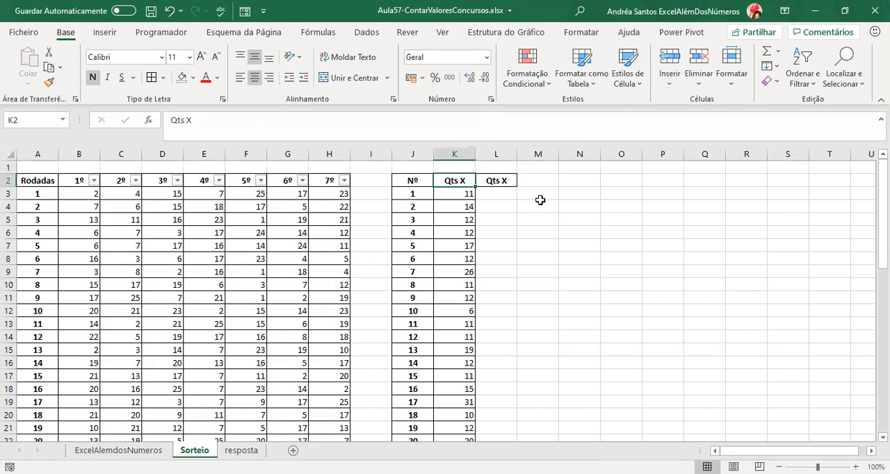
key(ctrl+c)
key(Right)
key(ctrl+v)
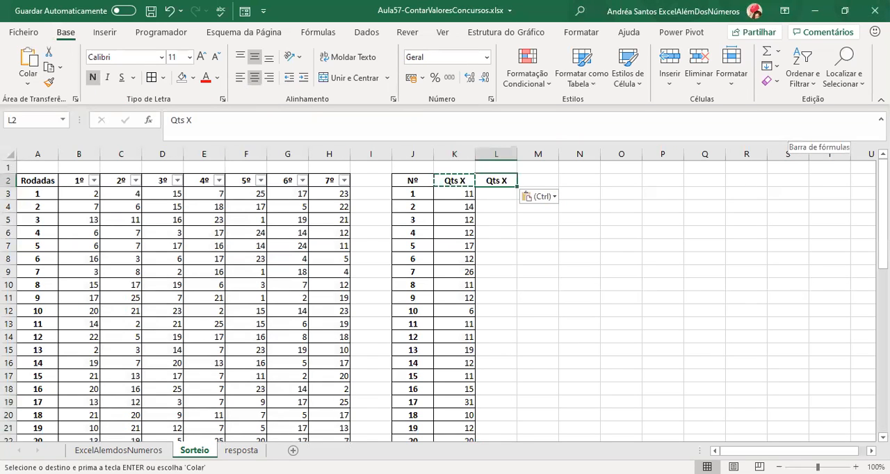
text(Rnk)
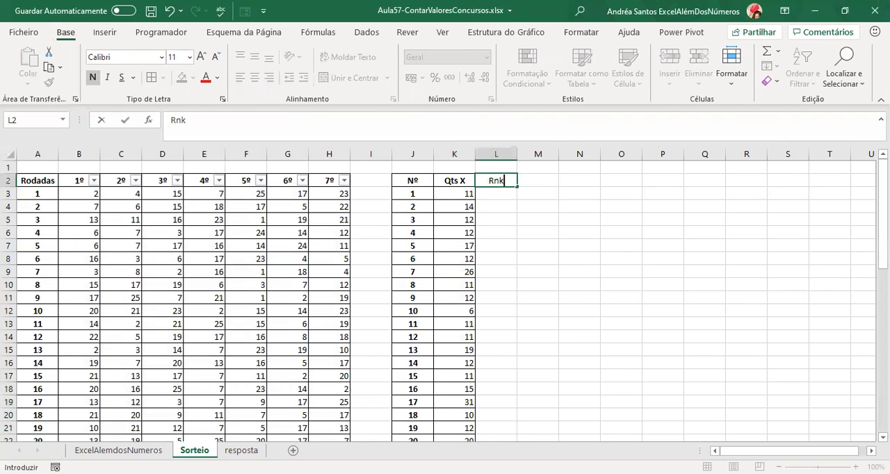
key(Return)
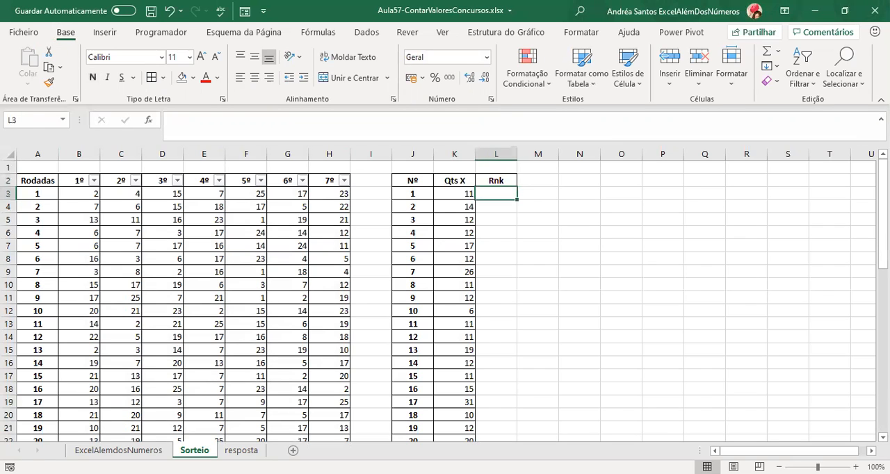
Start an ORDEM formula in L3 under Rnk and open its function arguments.
text(=)
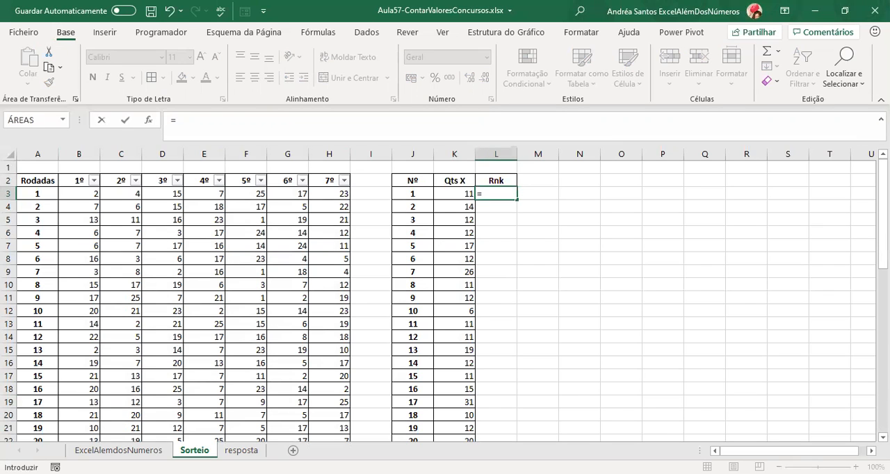
text(ORDEM)
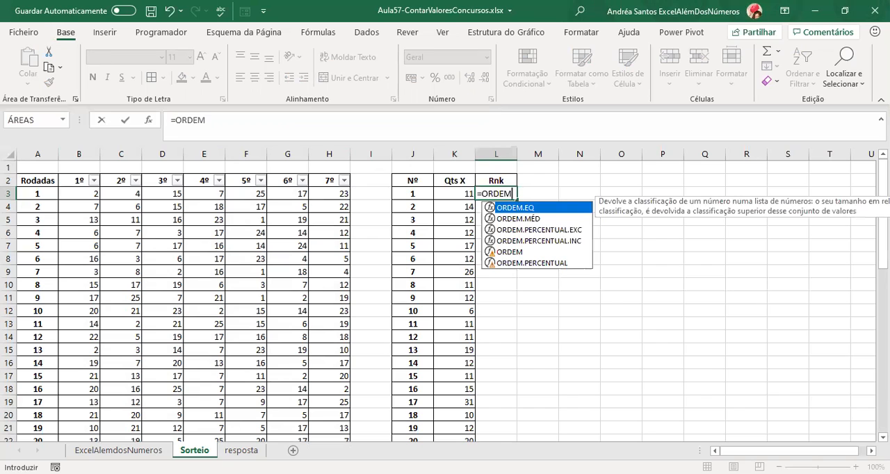
text(()
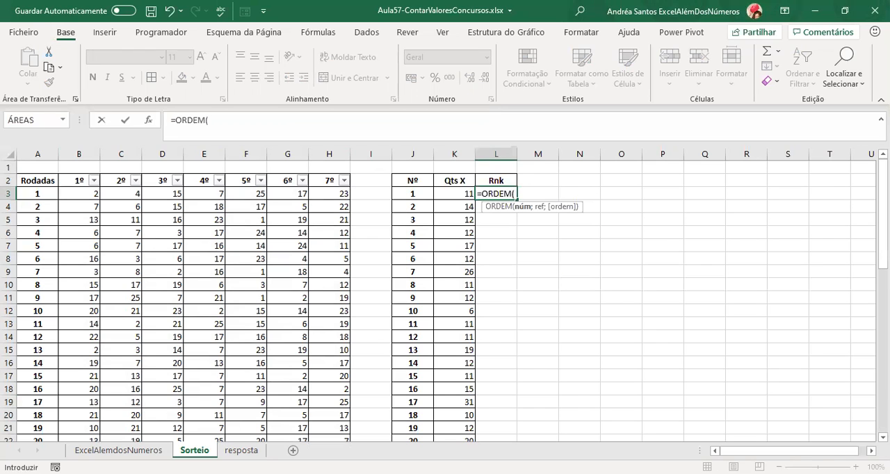
click(148, 124)
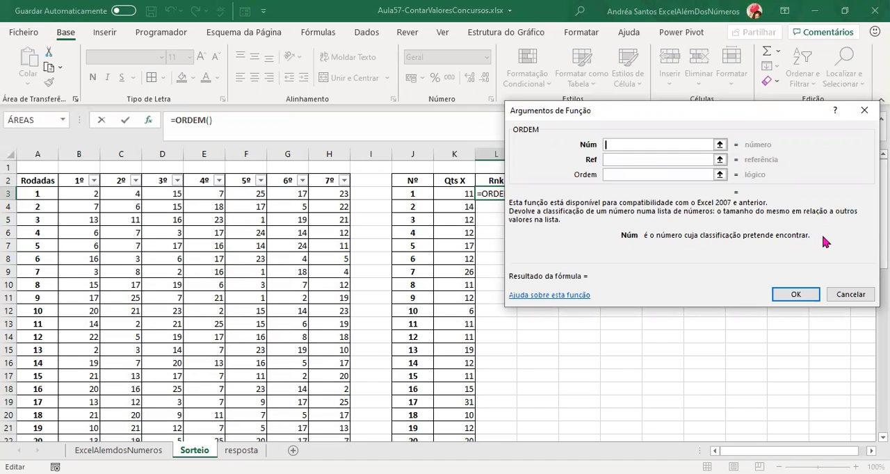
Set the ORDEM number to cell K3 and its reference to the whole column K:K.
click(448, 194)
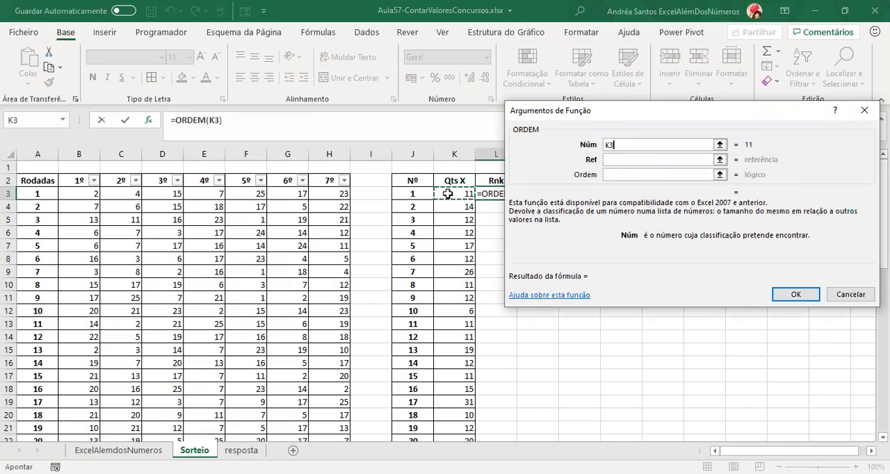
click(623, 160)
click(454, 155)
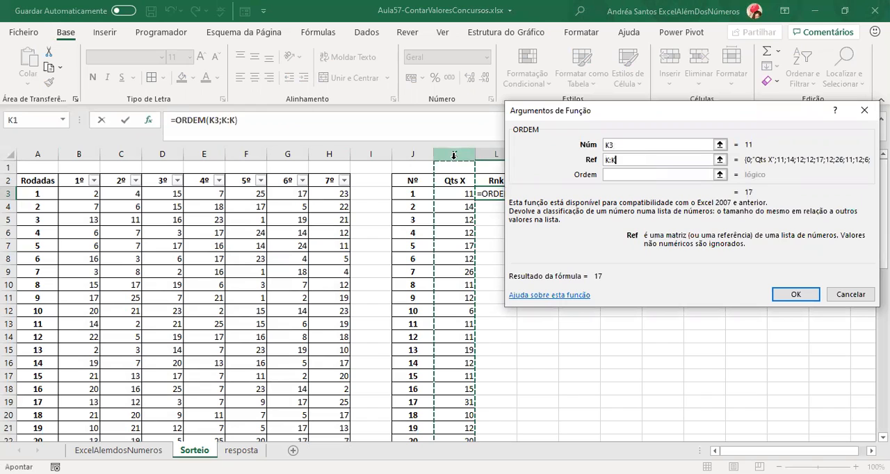
Set the ORDEM order argument to 1, complete the formula in L3 and fill it down the Rnk column.
click(630, 171)
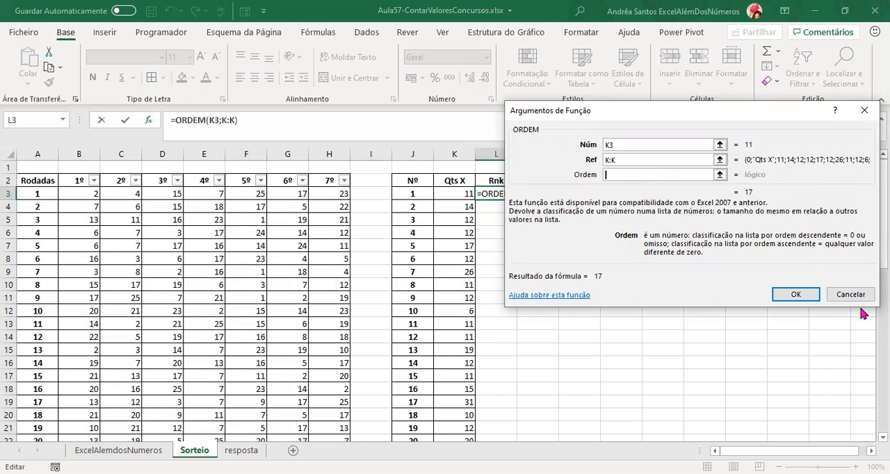
text(0)
key(BackSpace)
text(1)
click(795, 294)
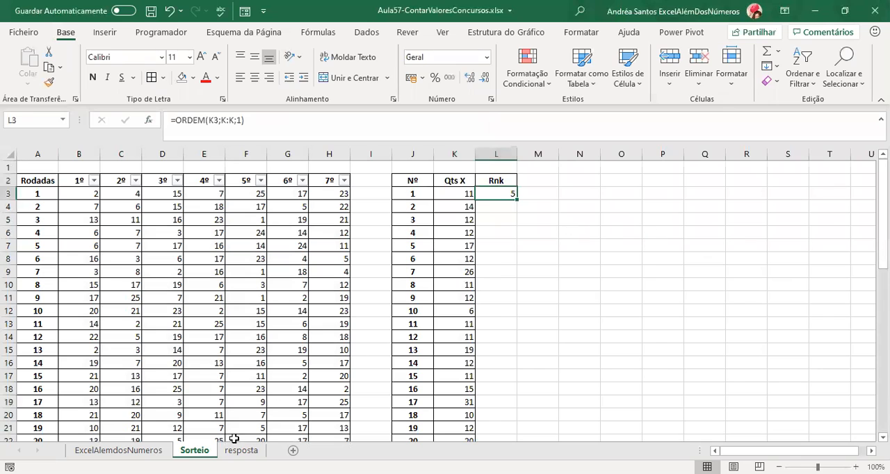
double_click(517, 200)
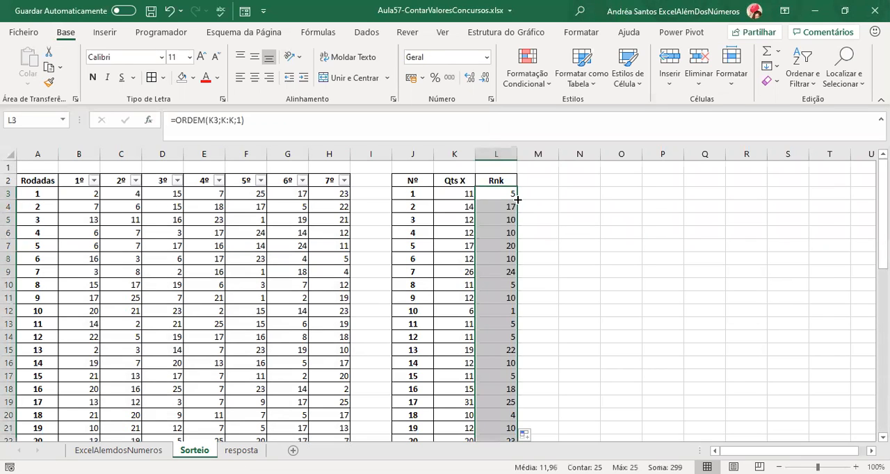
click(484, 403)
Change the order argument of the L3 formula to 0 for descending rank and refill it down the Rnk column.
click(498, 195)
click(241, 123)
key(BackSpace)
text(0)
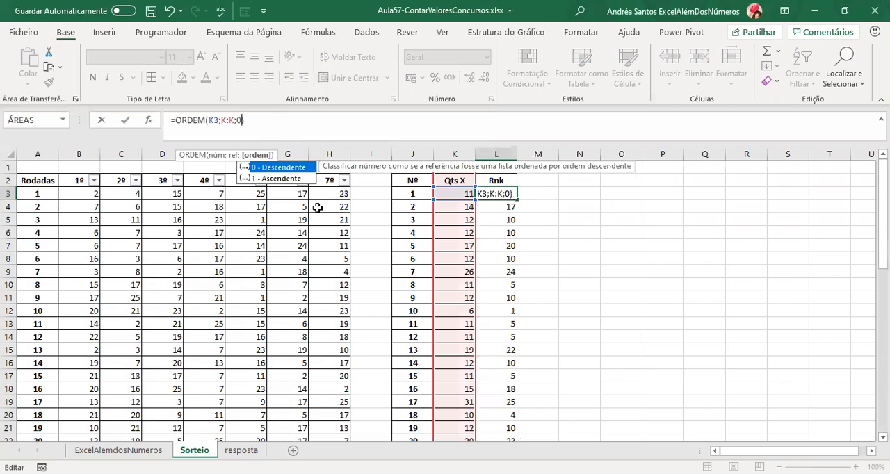
key(ctrl+Return)
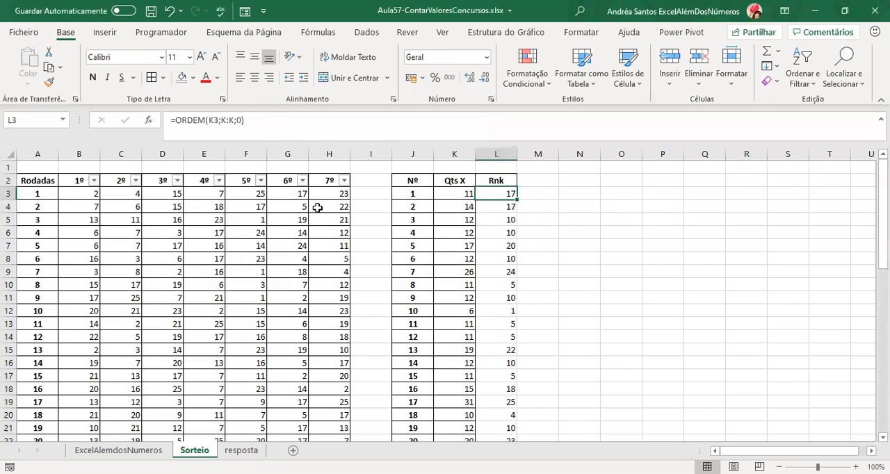
double_click(516, 199)
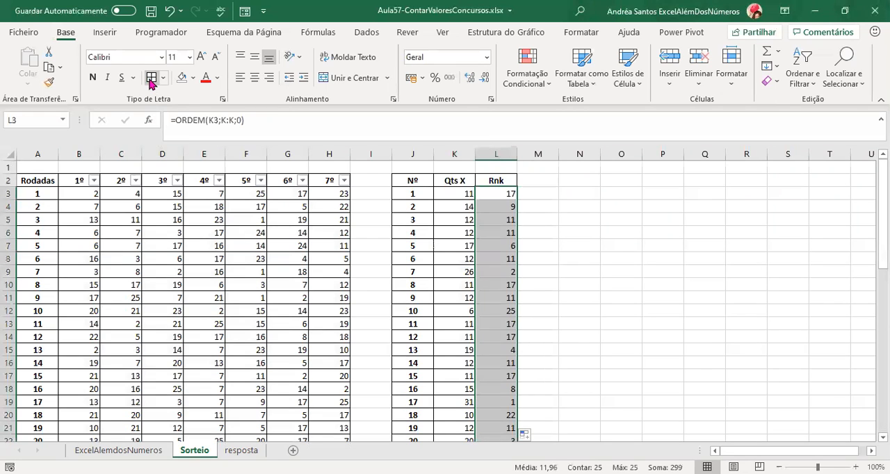
click(492, 193)
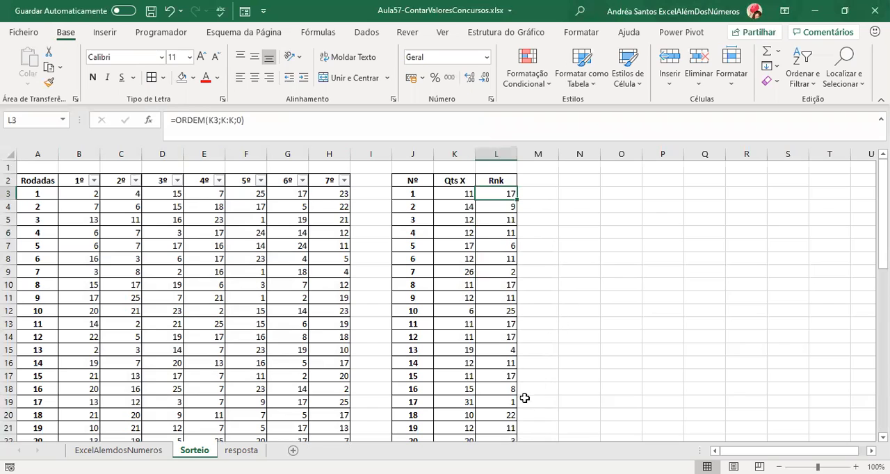
Review the Nº, Qts X and Rnk values of the highest-ranked numbers in the count table.
click(491, 401)
drag(490, 402, 415, 407)
drag(420, 269, 487, 271)
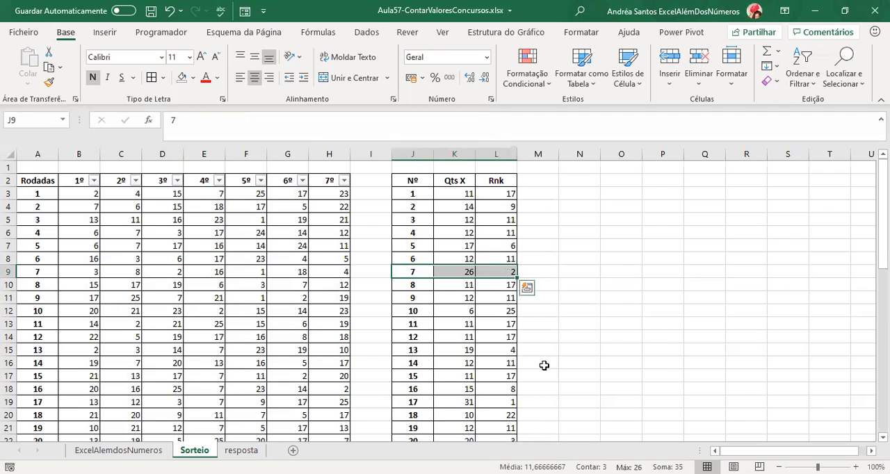
scroll(644, 362, down, 1)
drag(409, 404, 495, 402)
scroll(582, 411, up, 1)
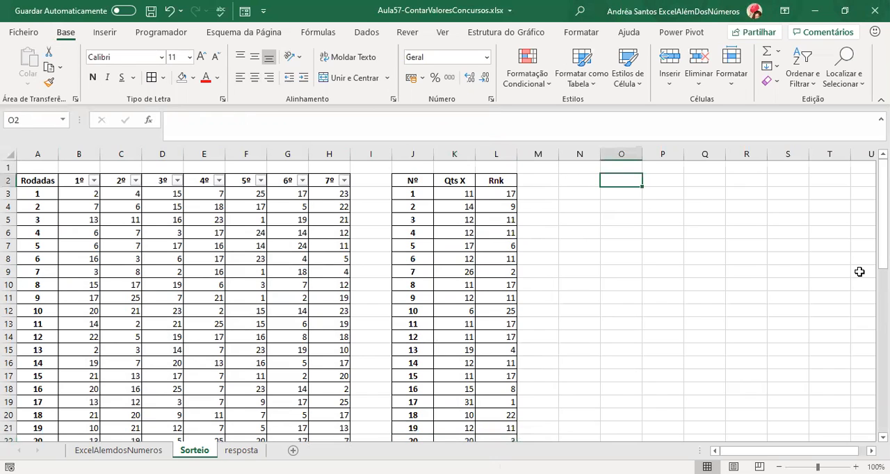
Enter the heading Top 10 in cell O2.
text(Top )
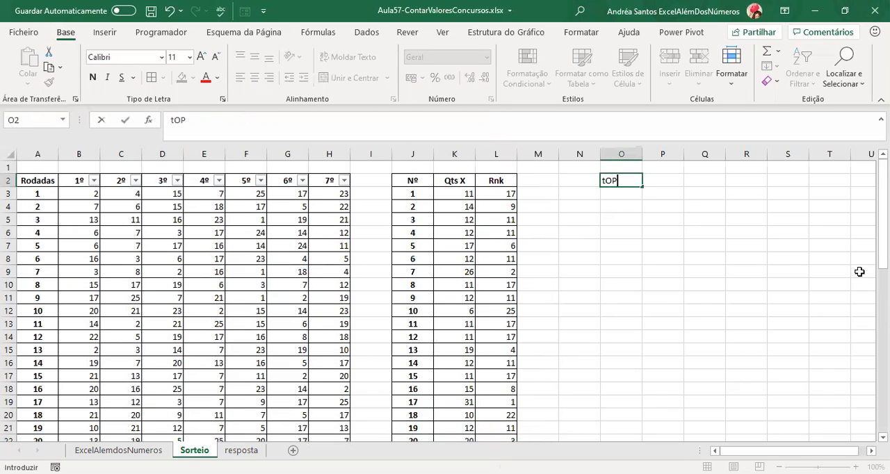
text(10)
key(Return)
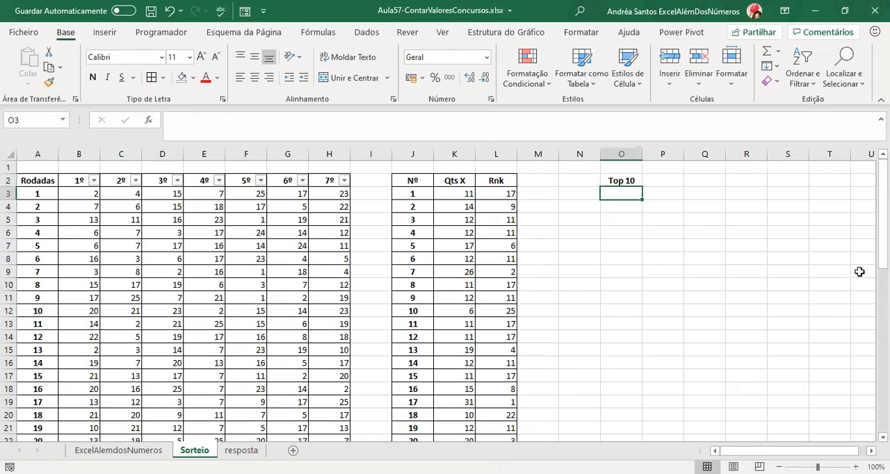
Enter 1, 2 and 3 below the Top 10 heading and extend the series to 10 in O3:O12.
text(1)
key(Return)
text(2)
key(Return)
text(3)
key(Return)
key(Up)
key(Up)
key(Up)
key(shift+Down)
key(shift+Down)
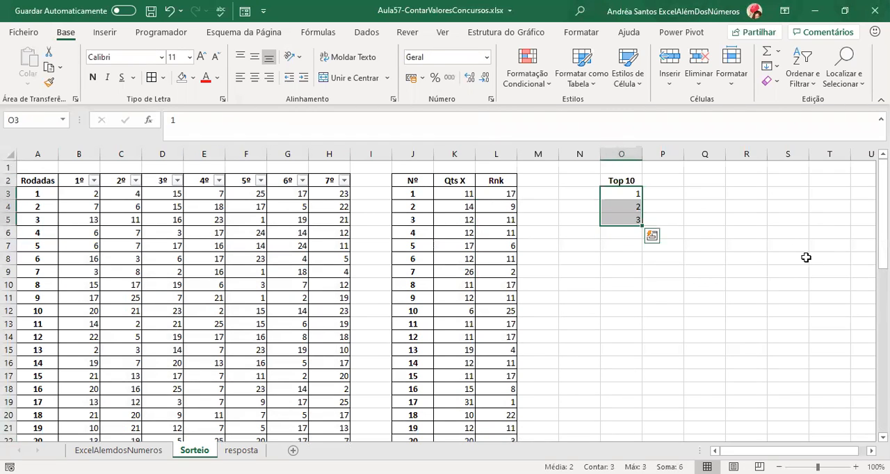
drag(642, 225, 638, 311)
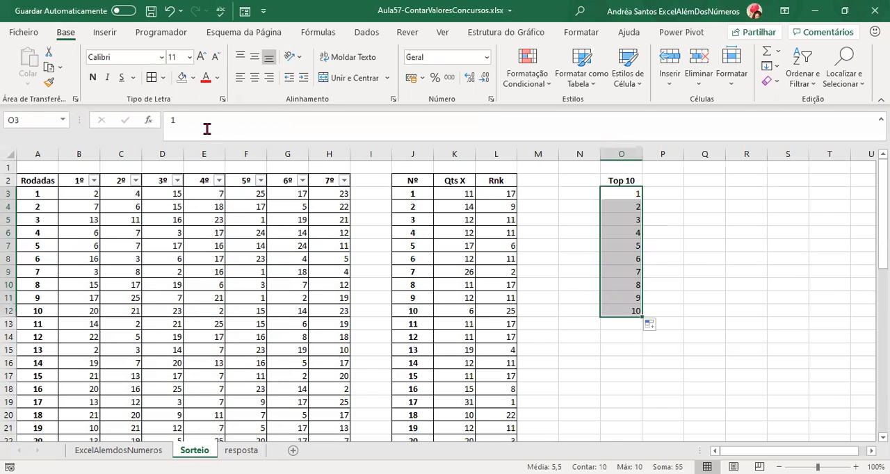
Add borders to the Top 10 heading and its numbers, and make the numbers centered and bold.
click(153, 78)
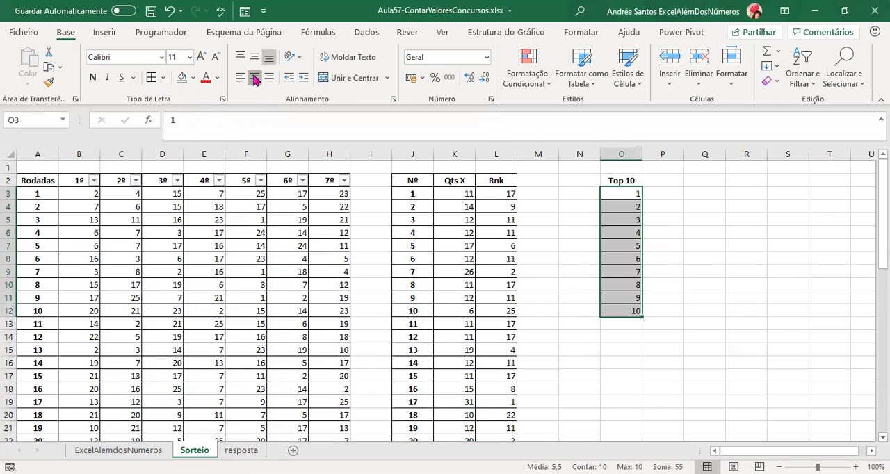
click(254, 77)
click(92, 77)
click(628, 181)
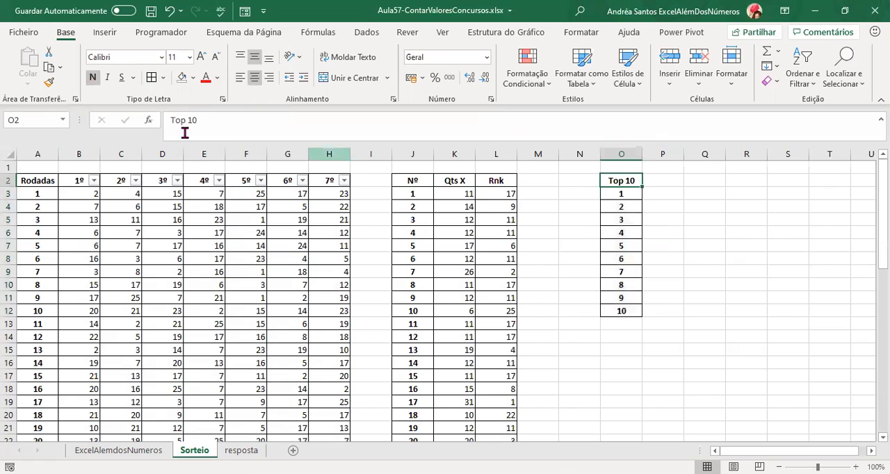
click(153, 78)
Copy the formatted Top 10 column O2:O12 into column P and clear the pasted contents, keeping the formatting.
key(ctrl+shift+Down)
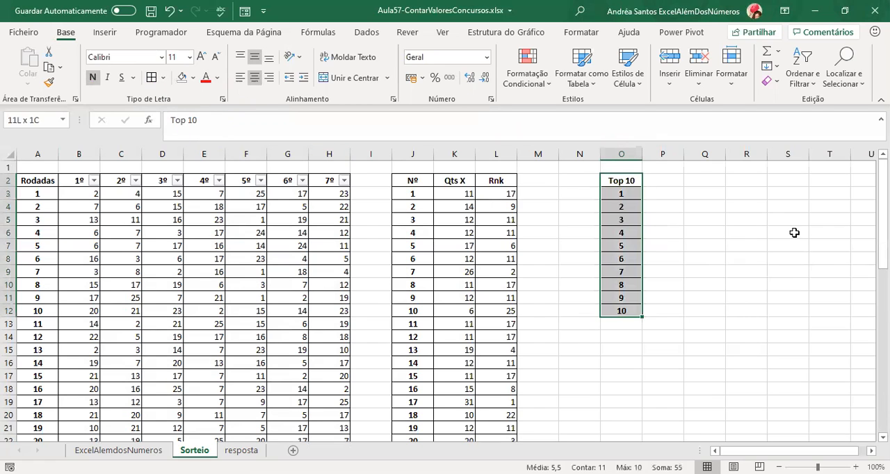
key(ctrl+c)
key(Right)
key(ctrl+v)
key(Delete)
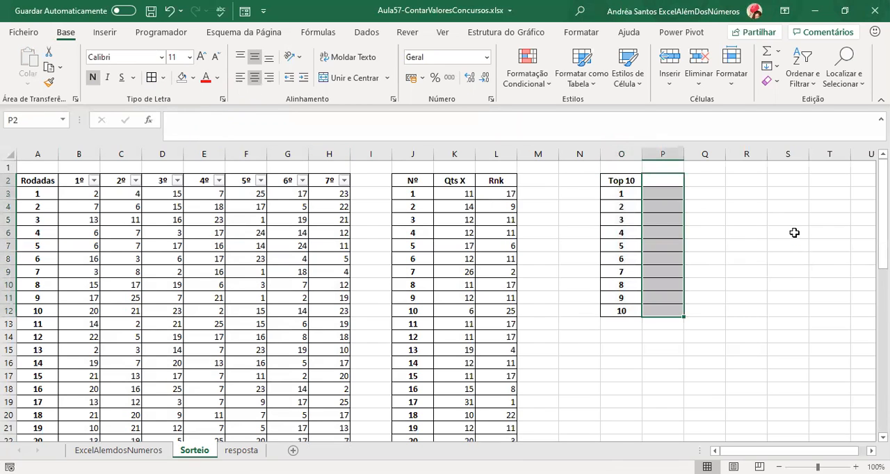
key(Down)
key(Up)
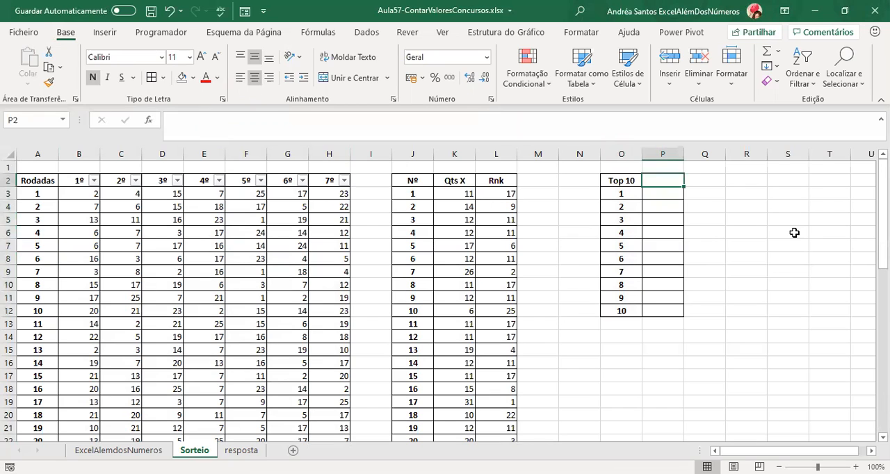
Enter 17 as a sample value in P3 beside Top 10 position 1.
key(Down)
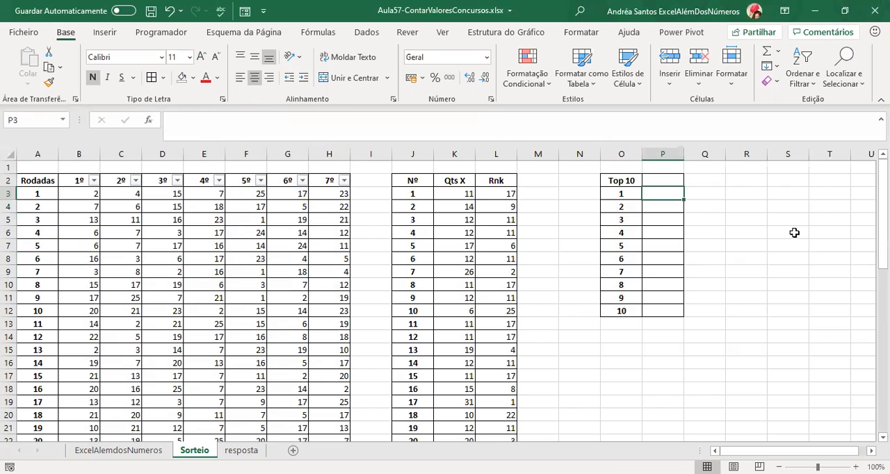
text(17)
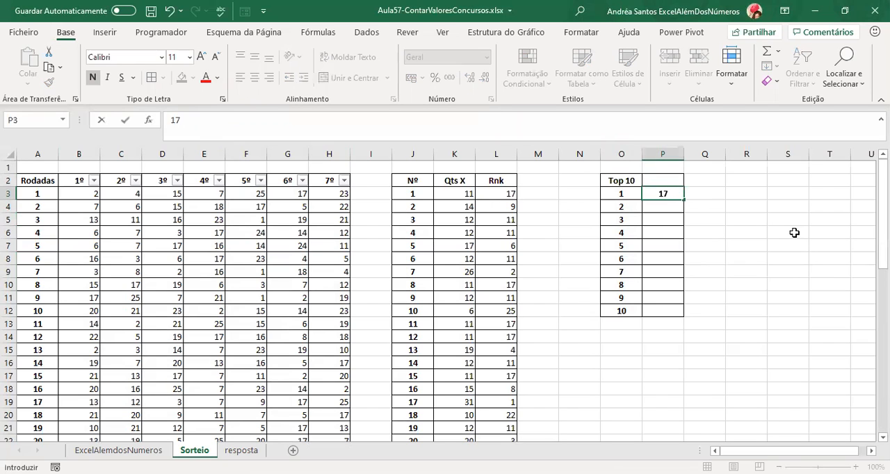
key(Return)
Enter the heading Nº in P2 and clear the sample value from P3.
key(Up)
key(Up)
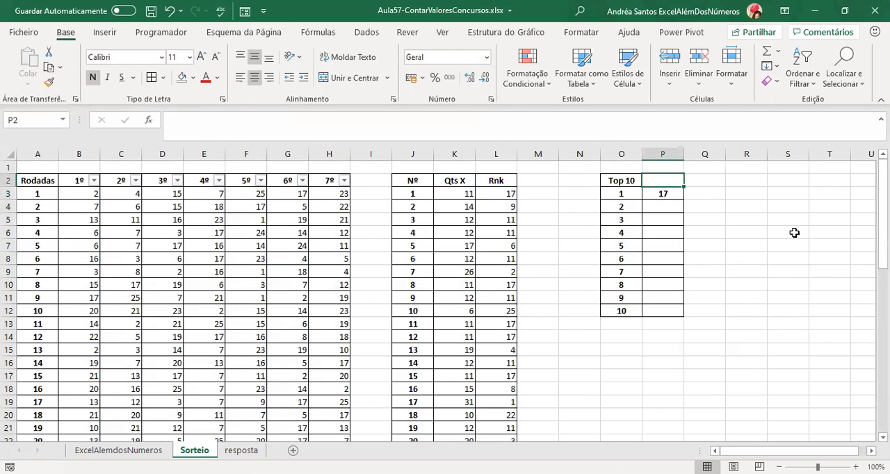
text(Nº)
key(Return)
key(Delete)
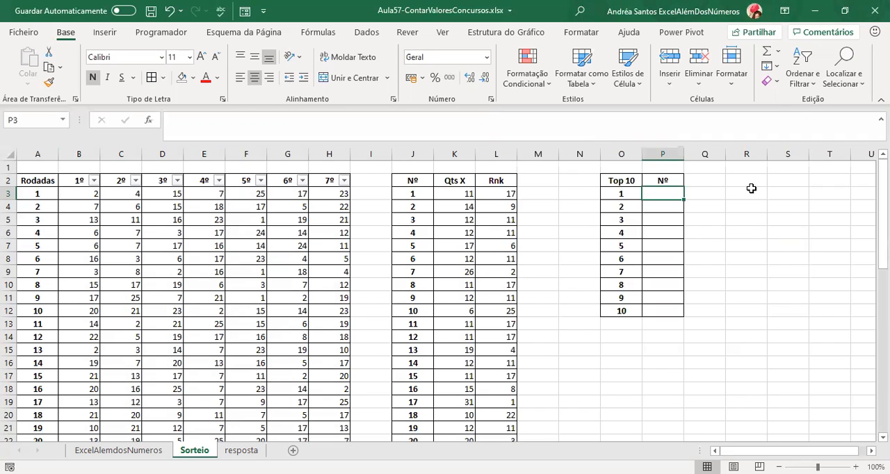
Fill the Rnk cell L19, belonging to number 17, with yellow.
drag(506, 178, 479, 416)
scroll(487, 406, down, 1)
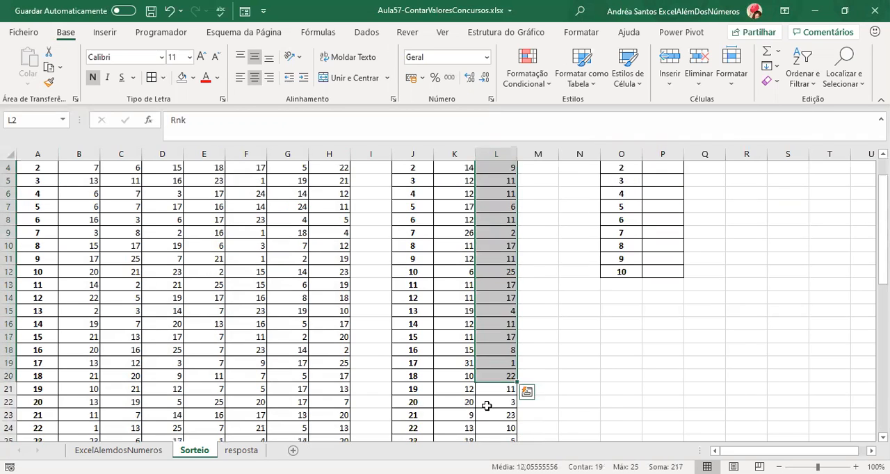
click(488, 365)
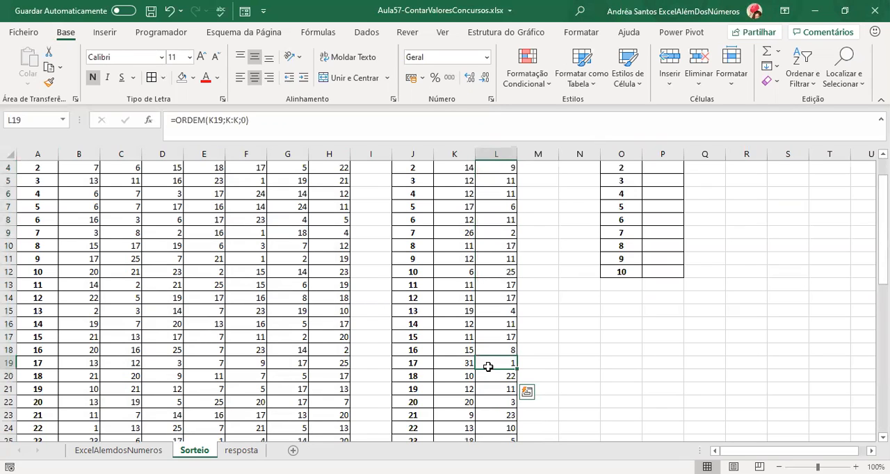
click(194, 78)
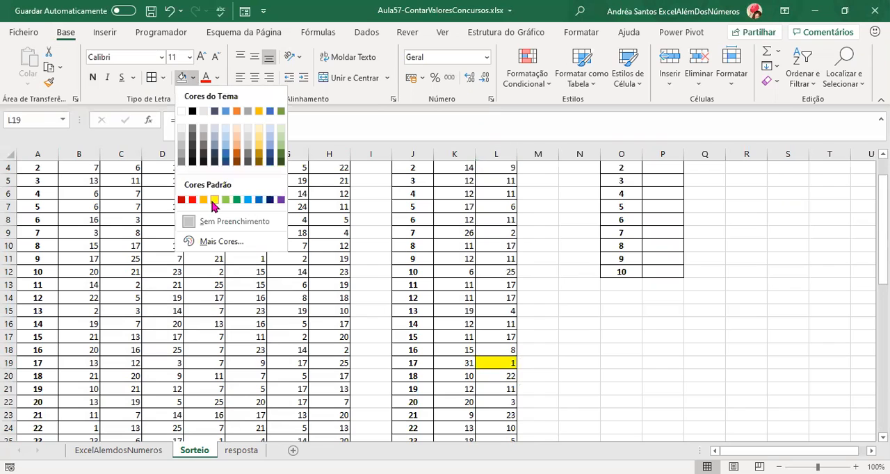
click(213, 201)
scroll(360, 265, up, 1)
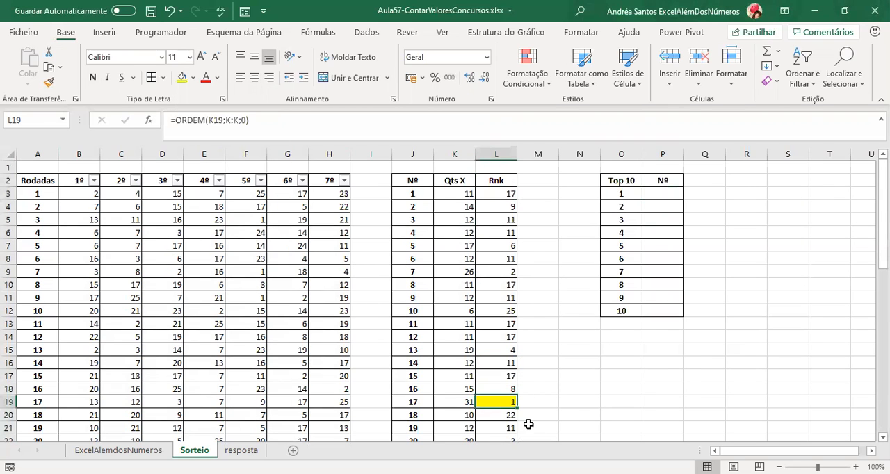
Examine how the Top 10 positions relate to the Rnk column L and the Nº column J on its left.
click(621, 199)
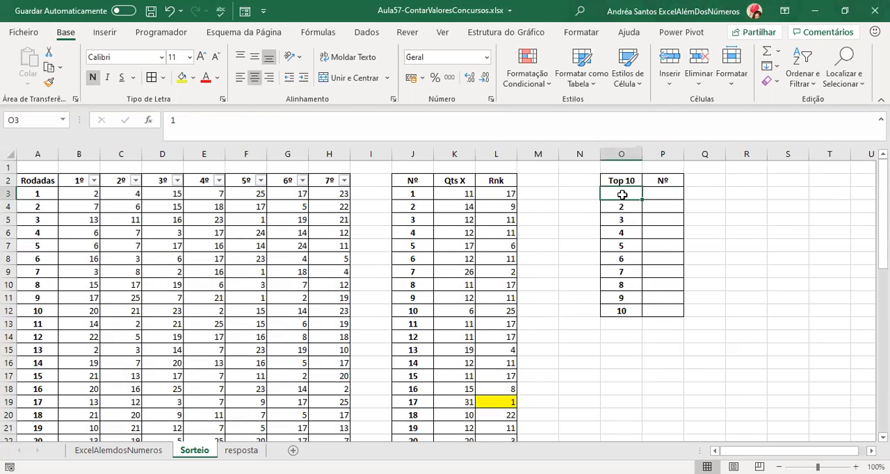
click(480, 401)
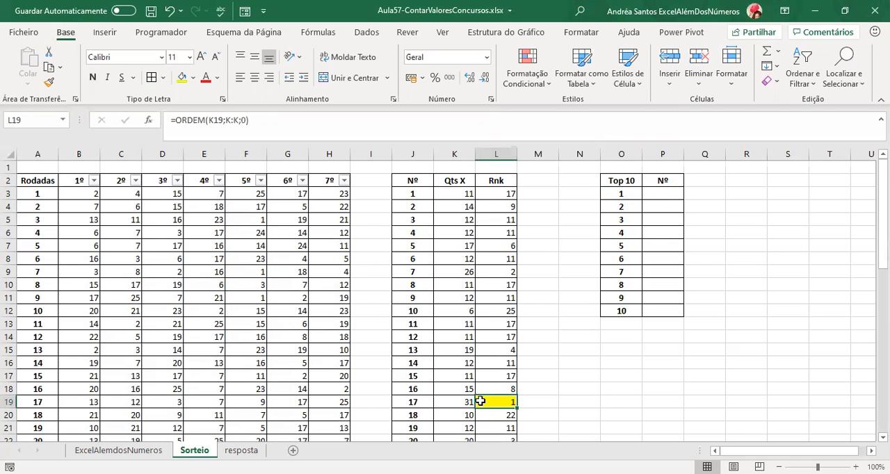
click(408, 152)
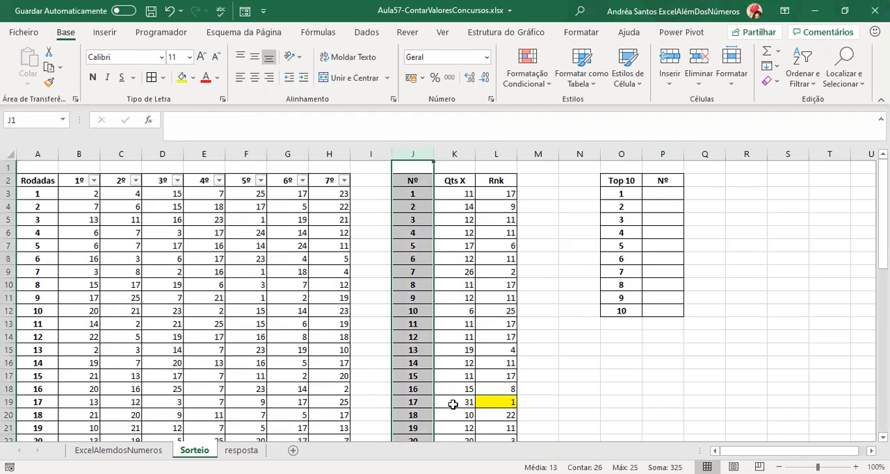
click(414, 401)
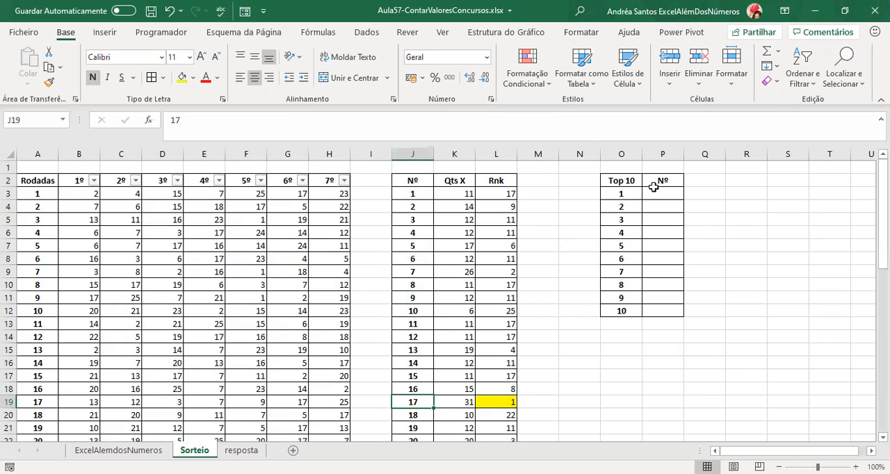
click(487, 154)
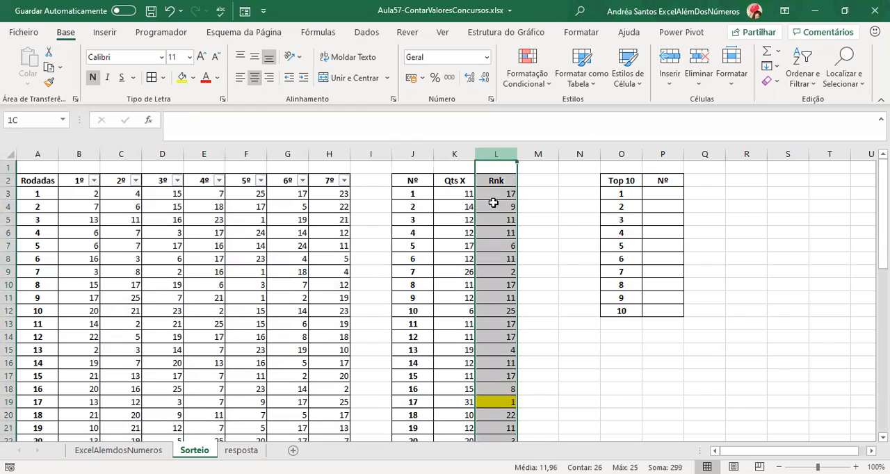
drag(509, 155, 569, 148)
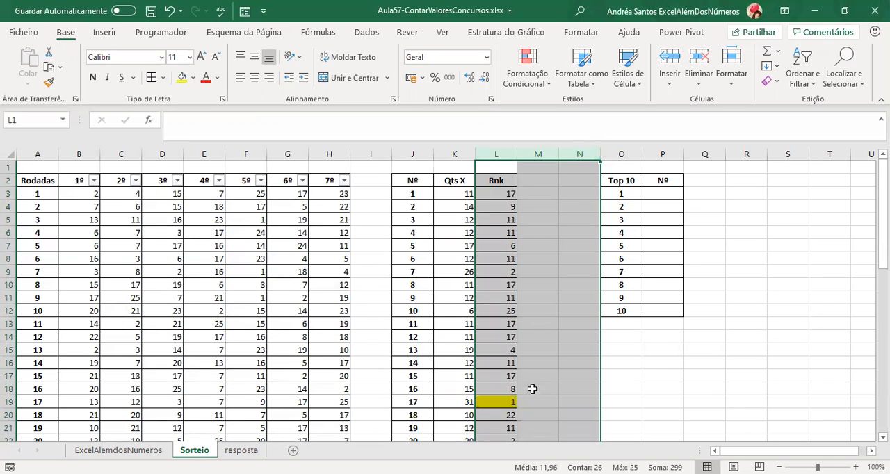
click(480, 154)
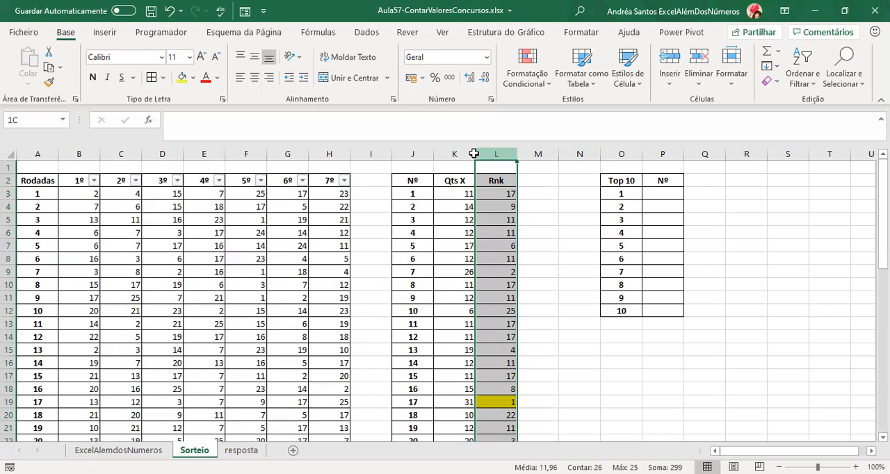
drag(473, 154, 412, 155)
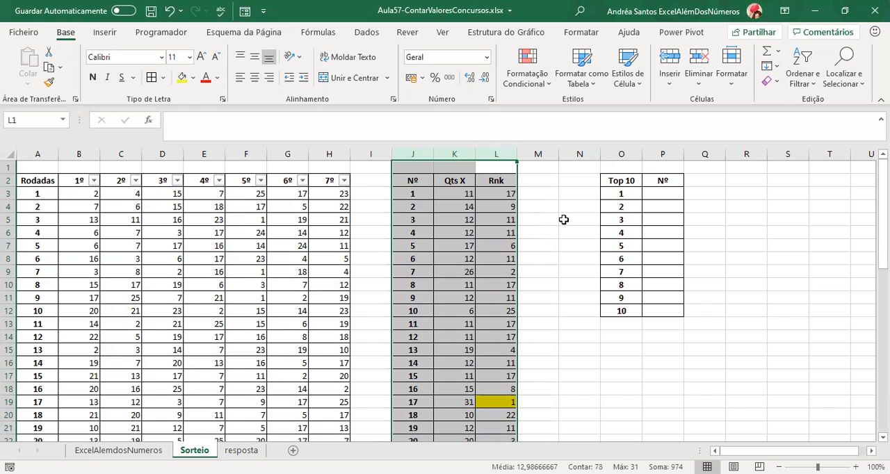
click(563, 219)
click(549, 323)
click(575, 324)
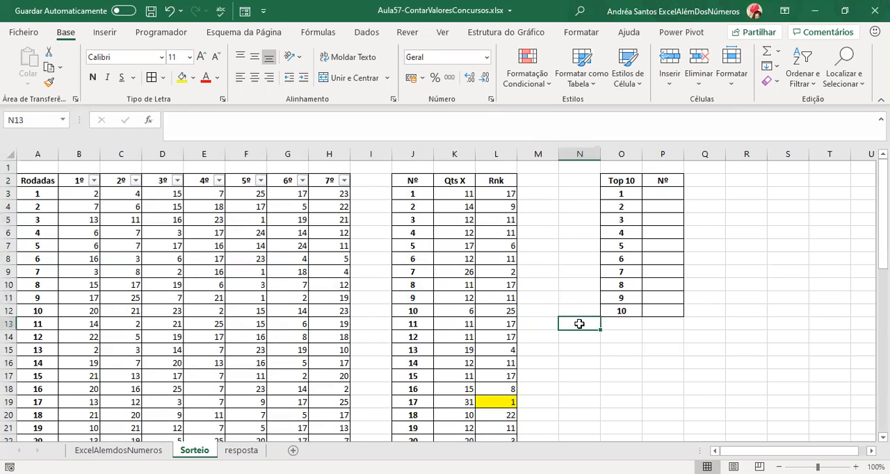
click(678, 192)
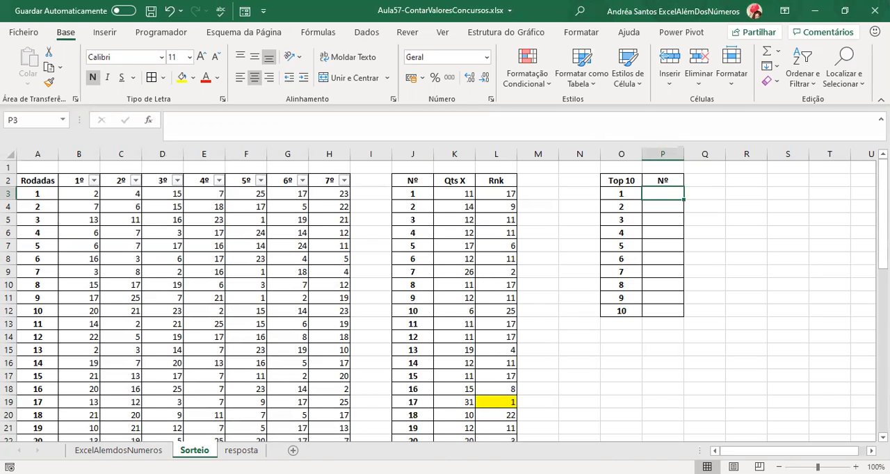
Start a CORRESP formula in R3 and open its function arguments, placing the dialog clear of the Top 10 table.
click(746, 193)
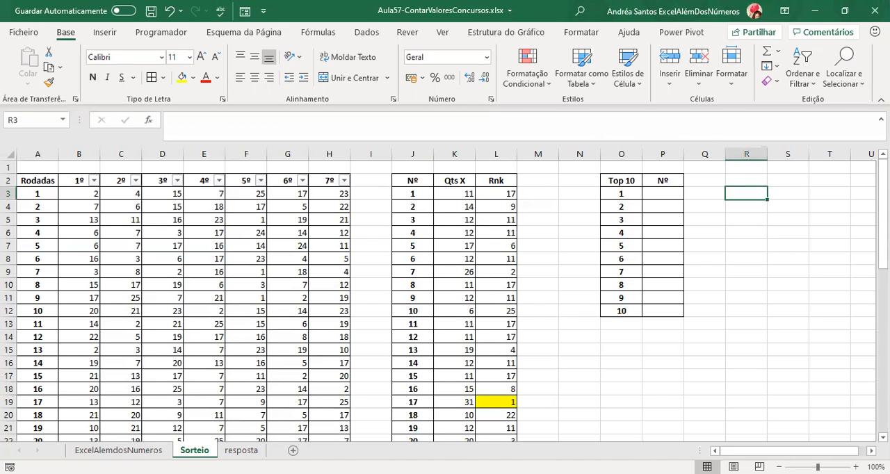
text(=)
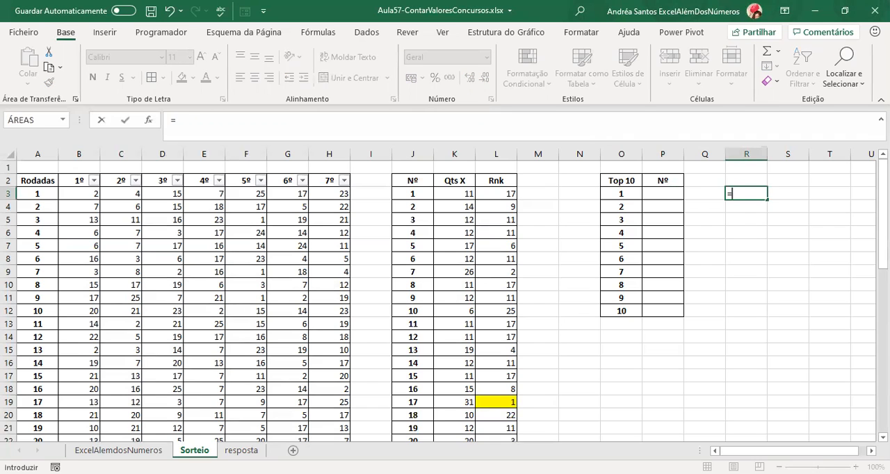
text(corr)
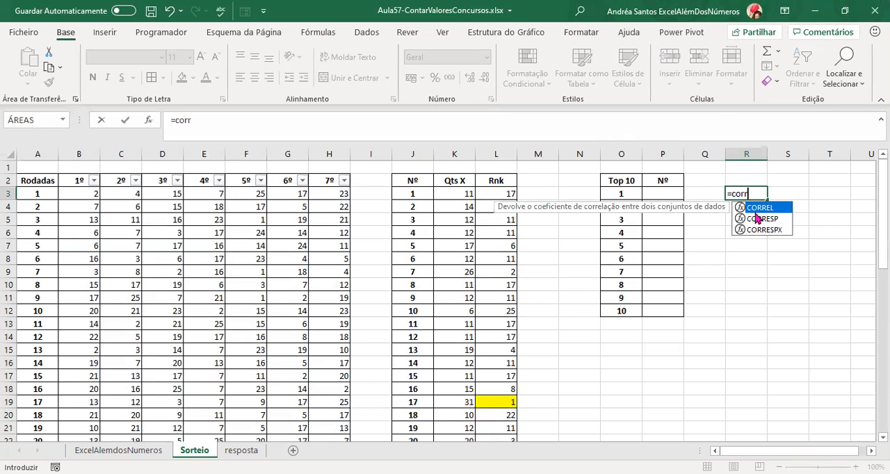
key(Tab)
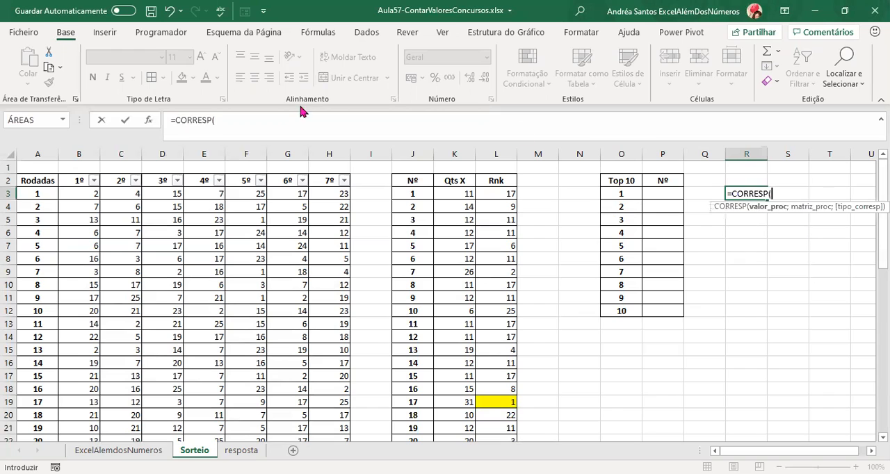
click(149, 121)
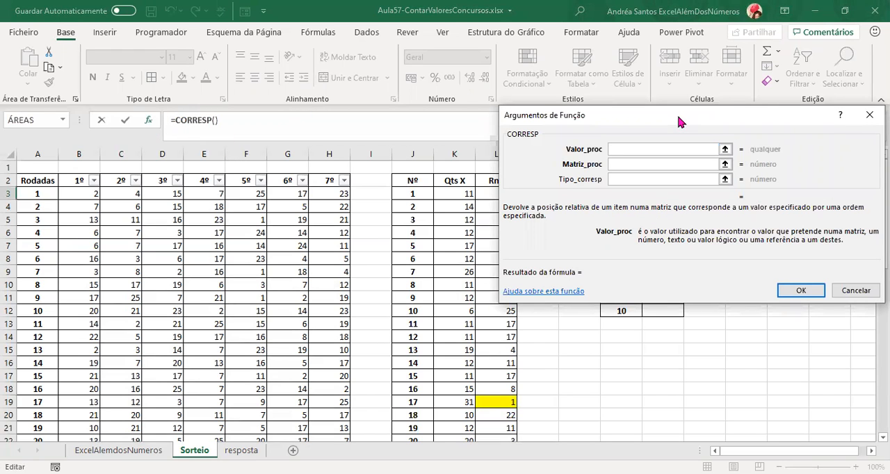
drag(678, 117, 386, 106)
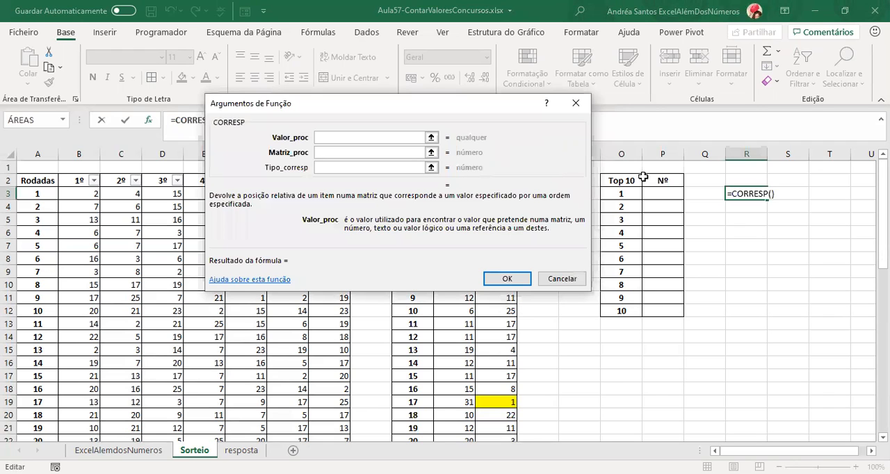
Complete the CORRESP formula in R3 with lookup value O3, lookup array L:L and match type 0.
click(620, 201)
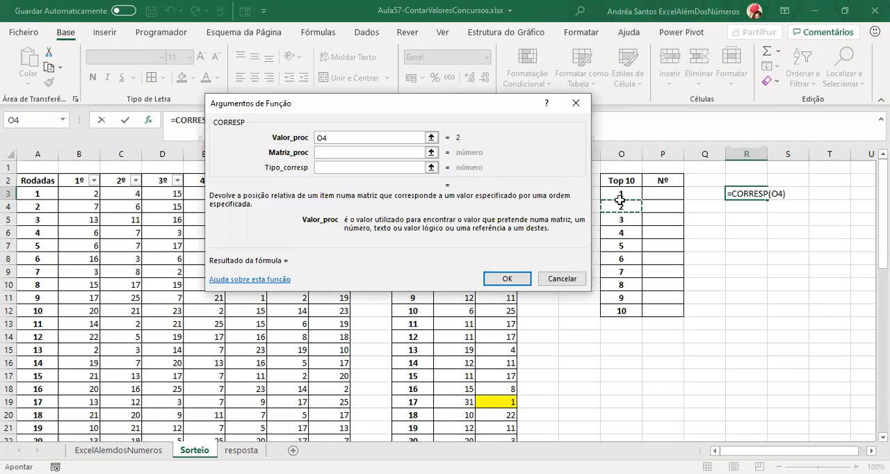
click(620, 194)
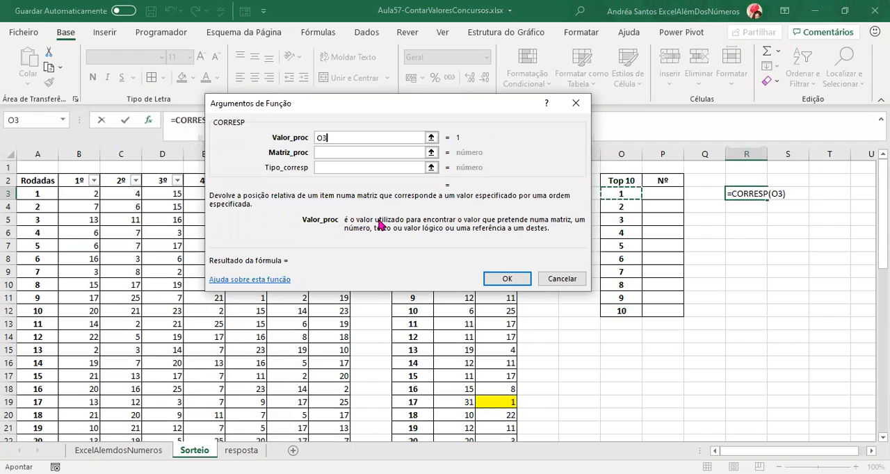
click(336, 152)
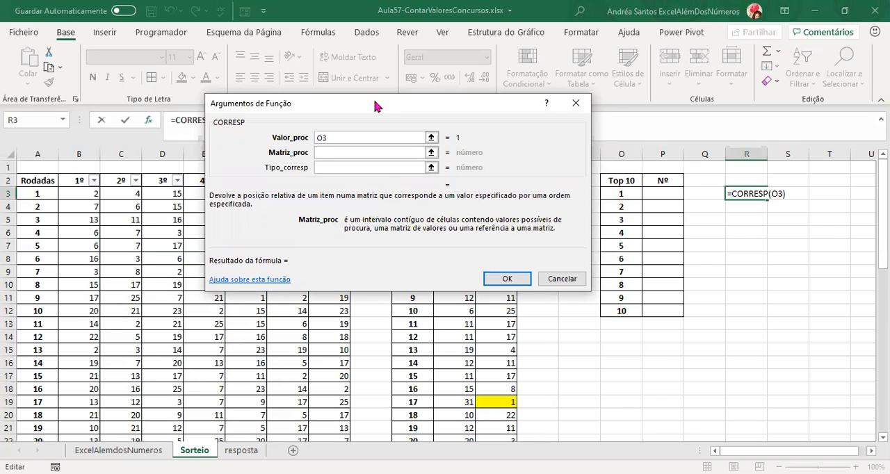
drag(374, 105, 706, 125)
click(498, 145)
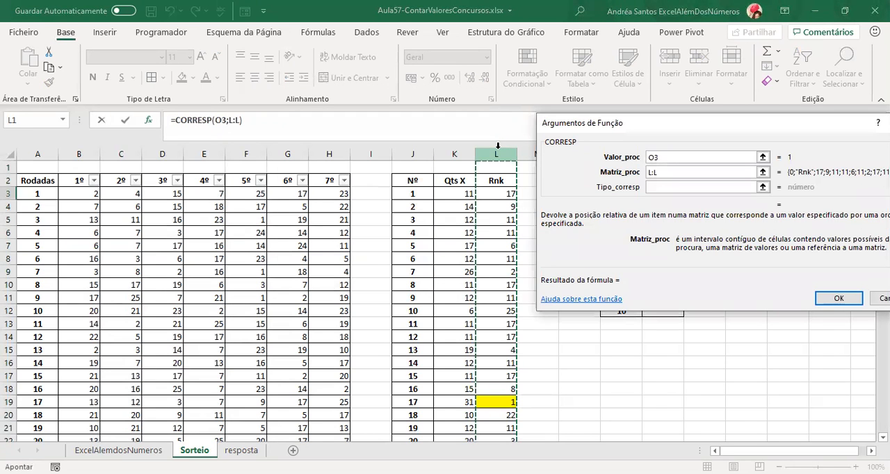
click(666, 187)
text(0)
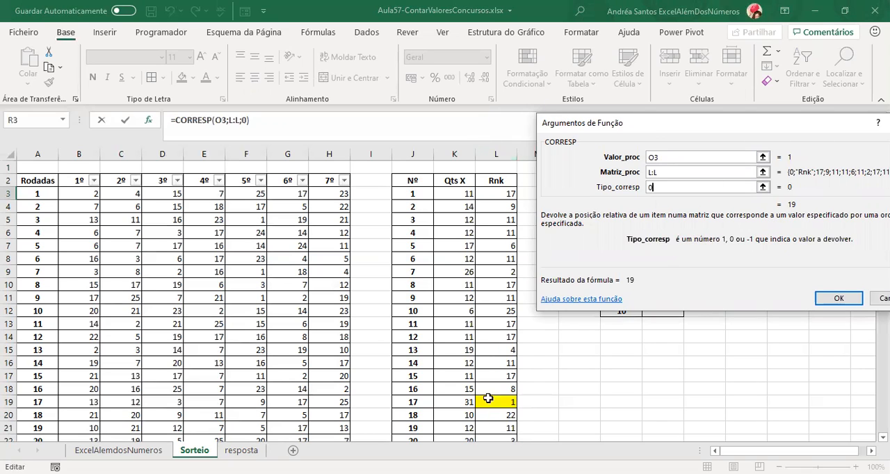
click(840, 299)
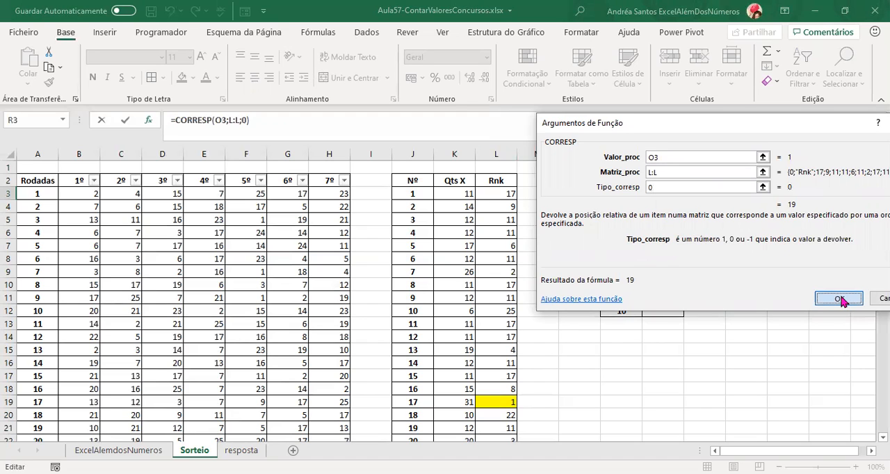
drag(494, 402, 8, 407)
Start an ÍNDICE formula in R4 on column J:J and open its arguments in the referência;núm_linha;núm_coluna;núm_area form.
click(751, 205)
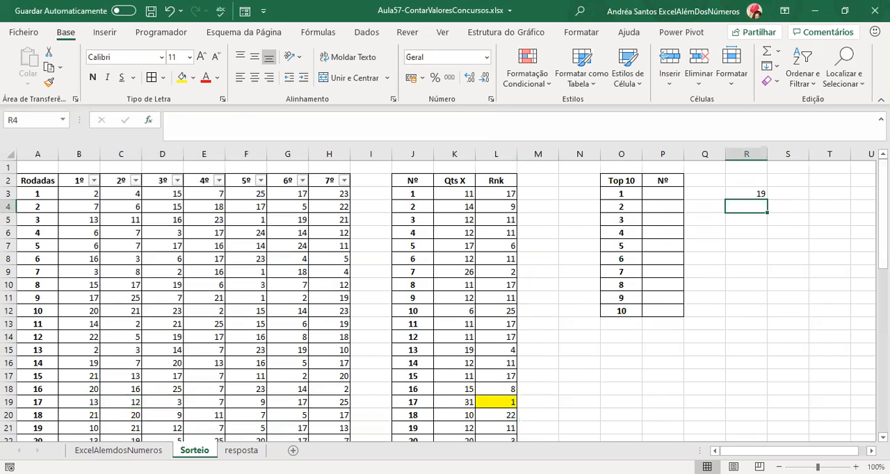
text(=)
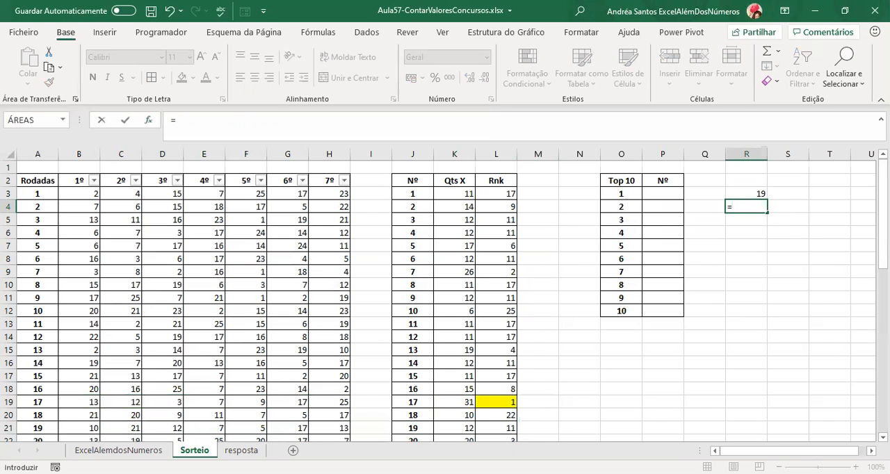
text(Índice)
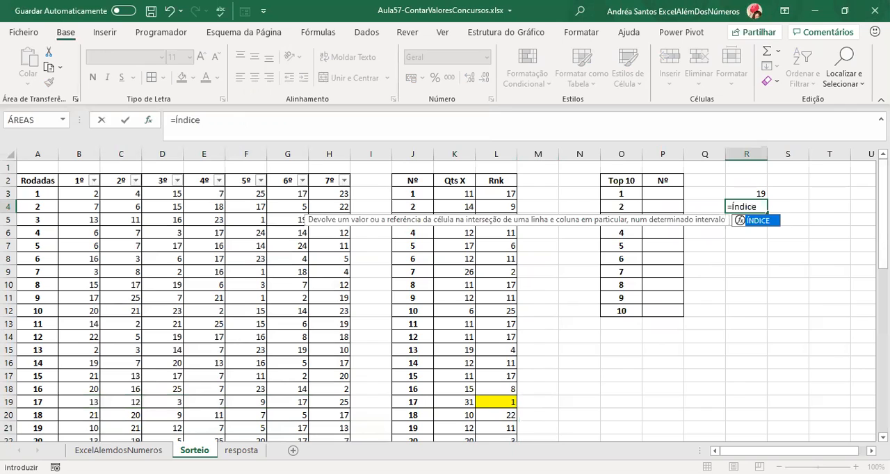
text(()
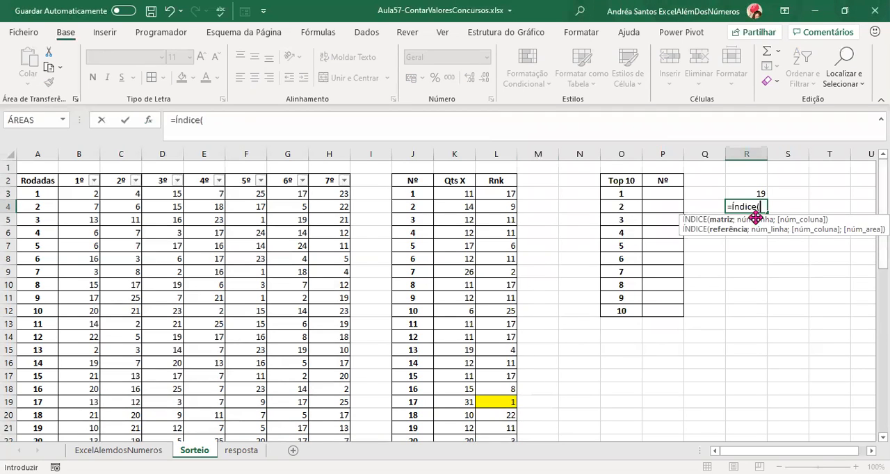
click(410, 153)
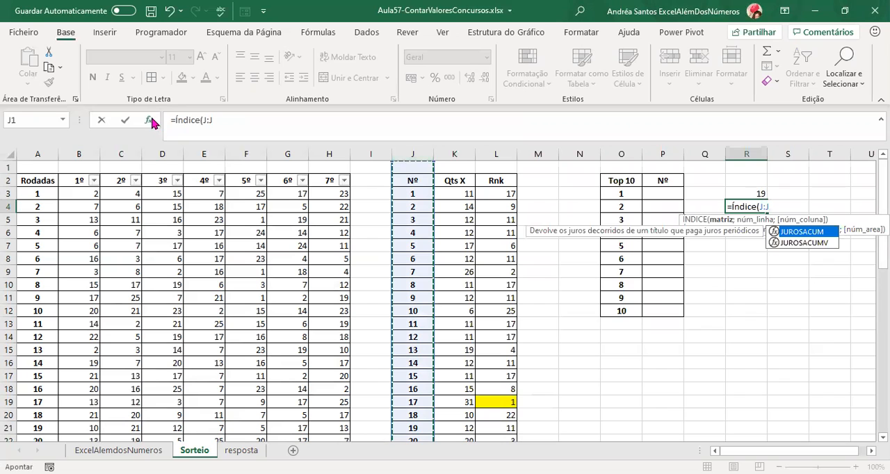
click(711, 235)
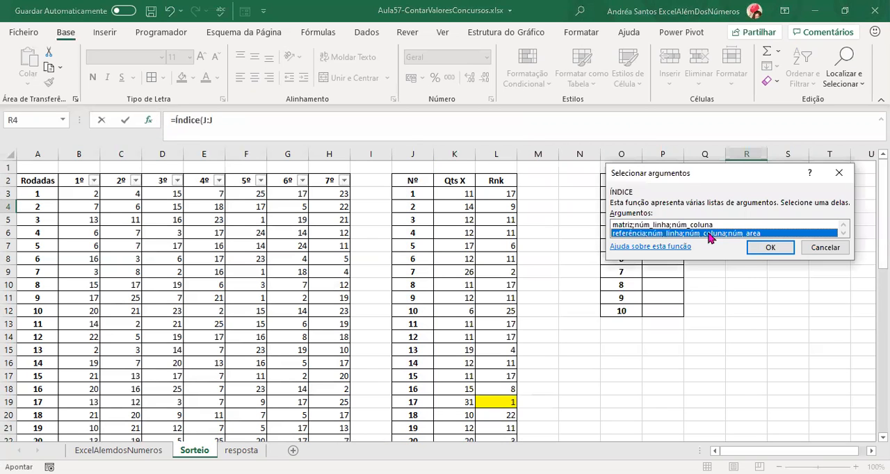
double_click(711, 235)
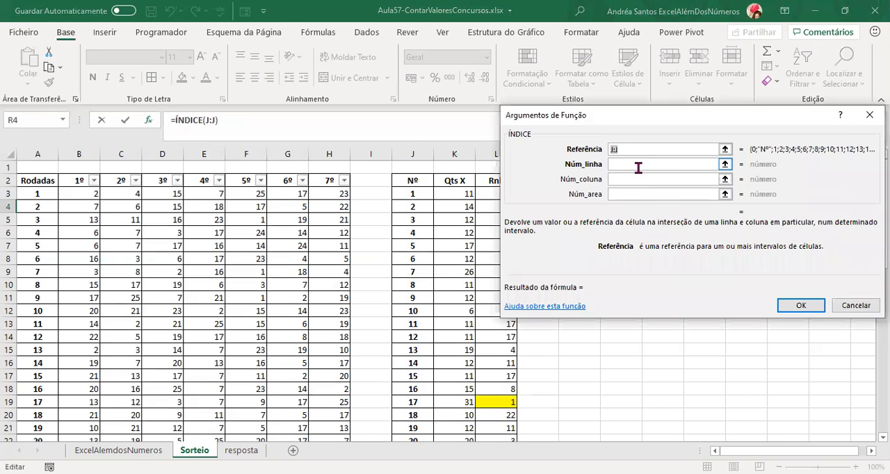
Set the ÍNDICE row number to R3 and enter the formula in R4.
click(638, 165)
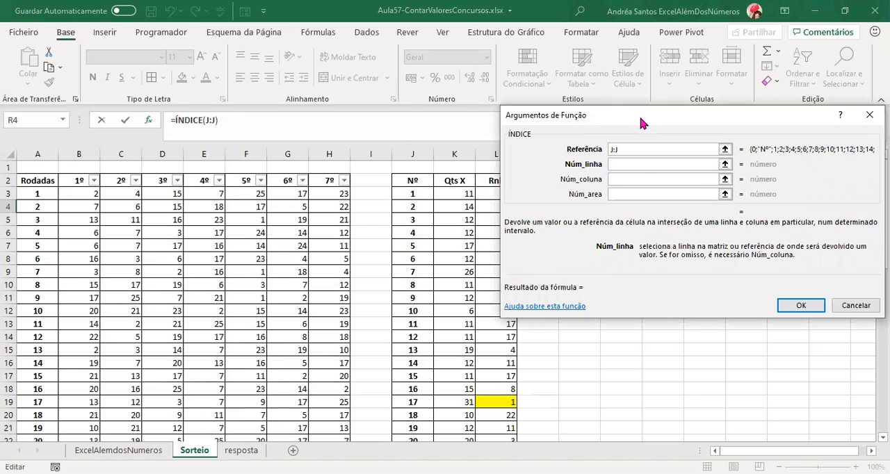
drag(638, 113, 663, 338)
click(747, 193)
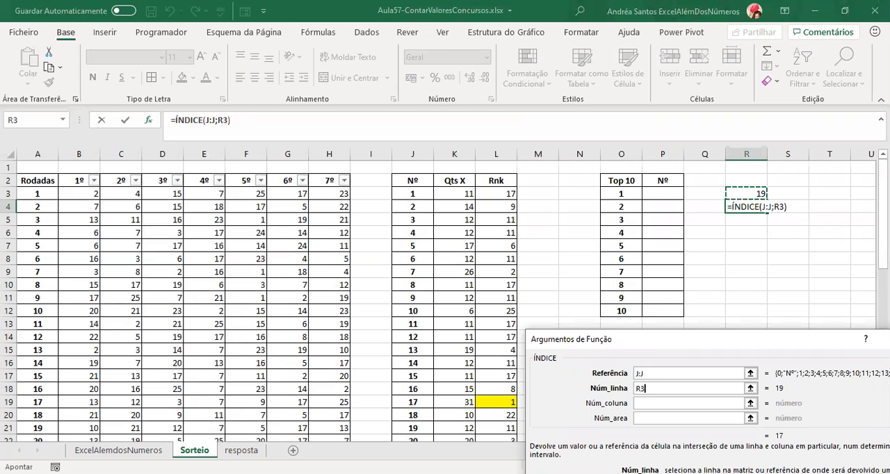
key(Return)
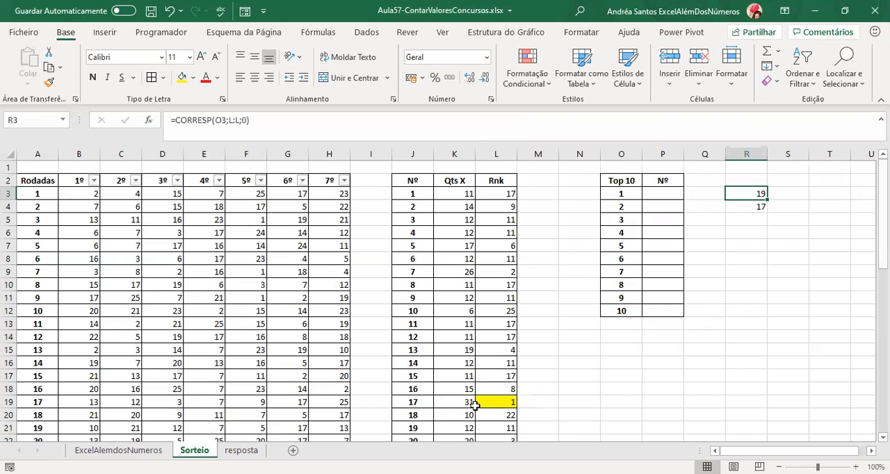
Examine how the ÍNDICE formula in R4 uses column J and the row position in R3.
click(410, 153)
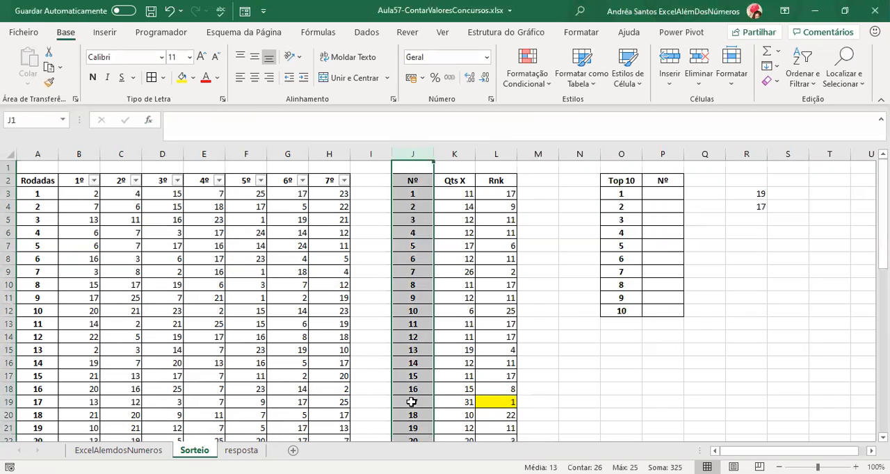
click(759, 207)
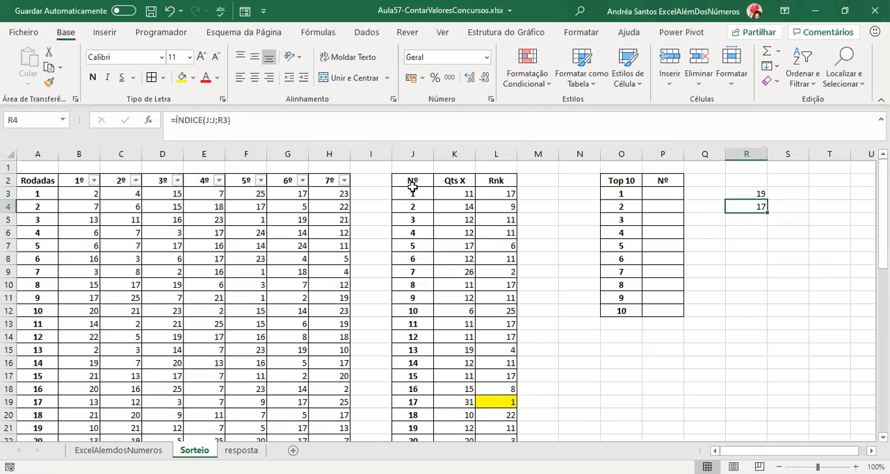
key(F2)
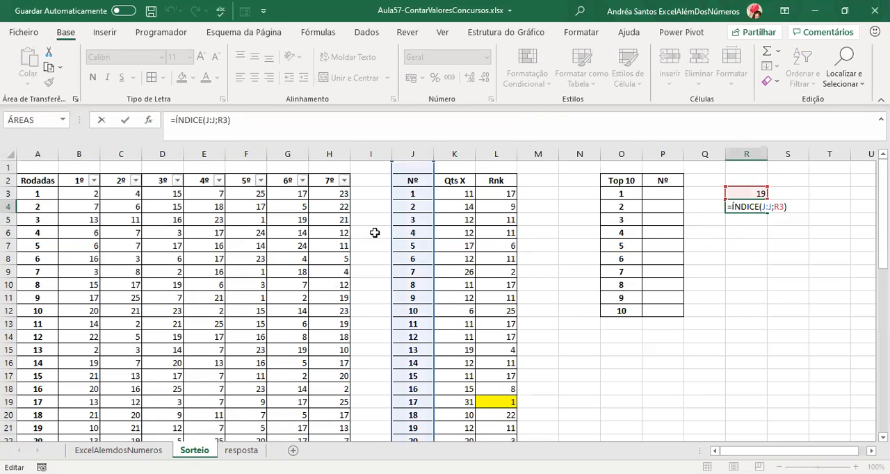
key(Return)
Replace the R3 reference in the R4 ÍNDICE formula with CORRESP(O3;L:L;0), copied from R3.
click(756, 194)
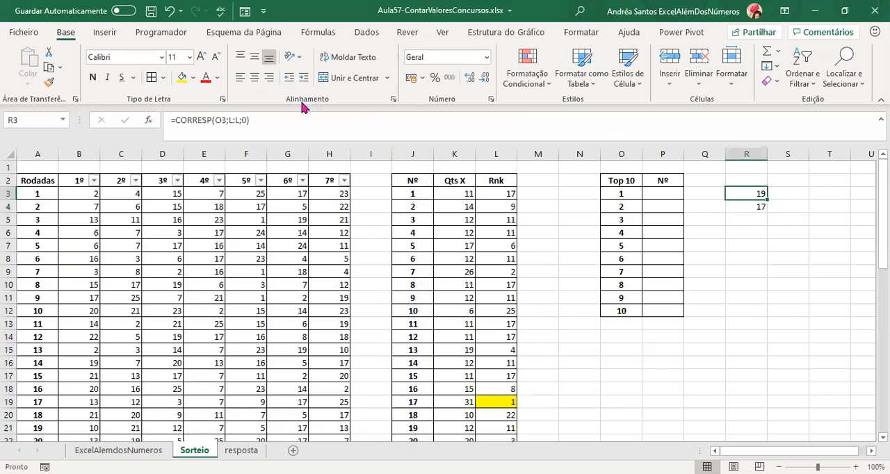
drag(176, 122, 393, 122)
key(ctrl+c)
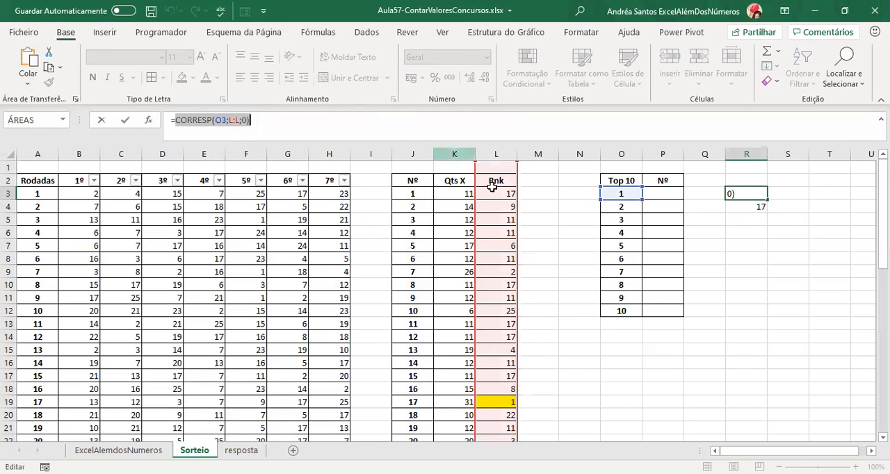
key(Escape)
click(758, 207)
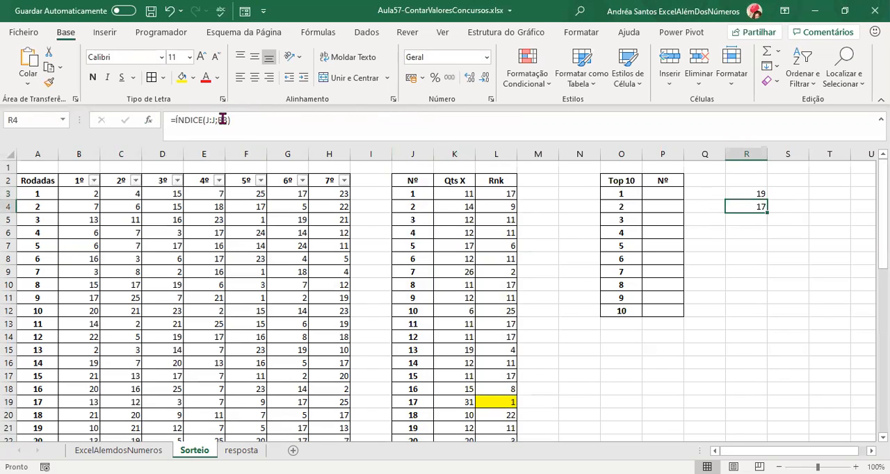
double_click(222, 120)
key(ctrl+v)
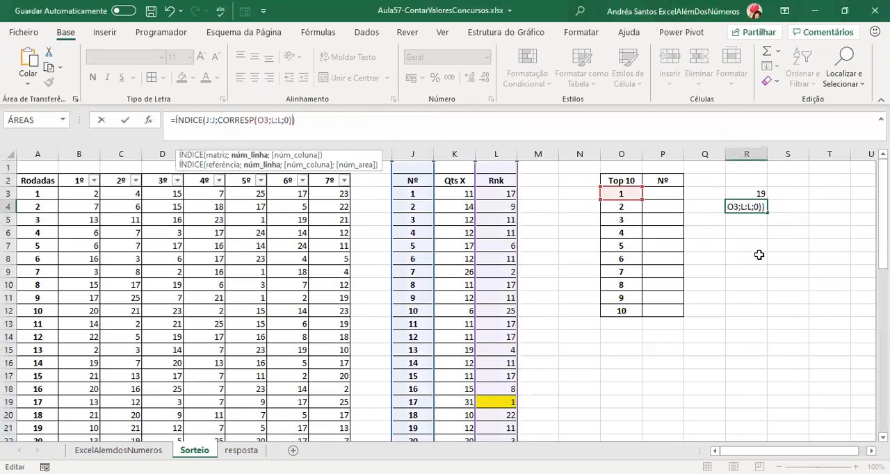
key(Return)
Clear the helper CORRESP formula from R3.
key(Up)
key(Up)
key(Delete)
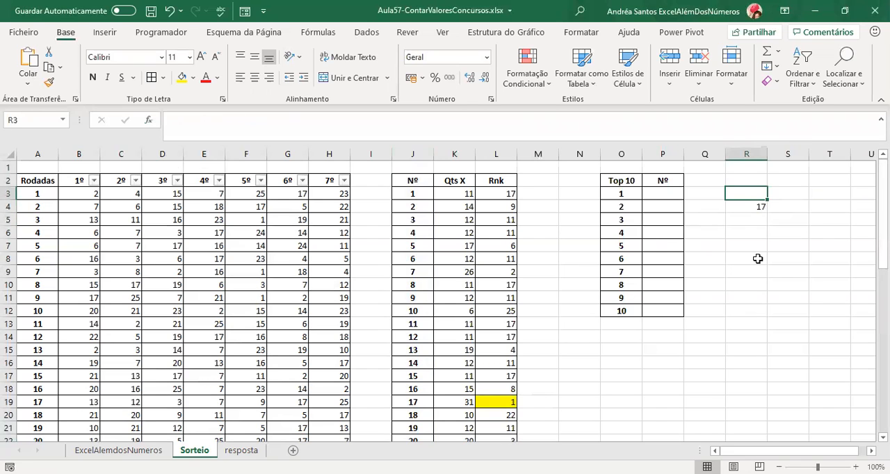
Try to fill the first Nº cell, P3, by copying cell R4 with its combined formula into it.
key(Down)
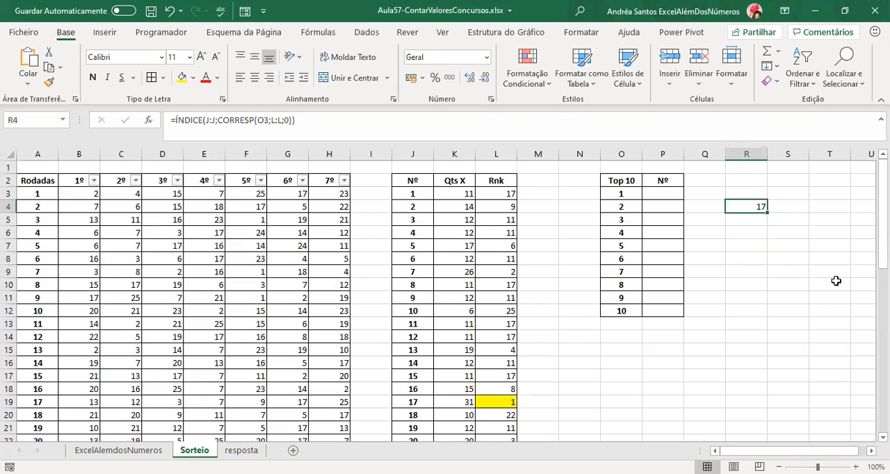
key(ctrl+c)
click(681, 192)
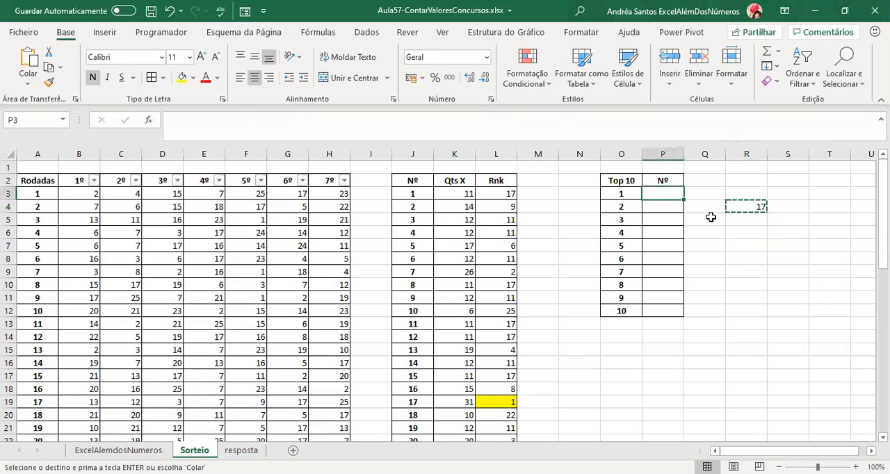
key(Return)
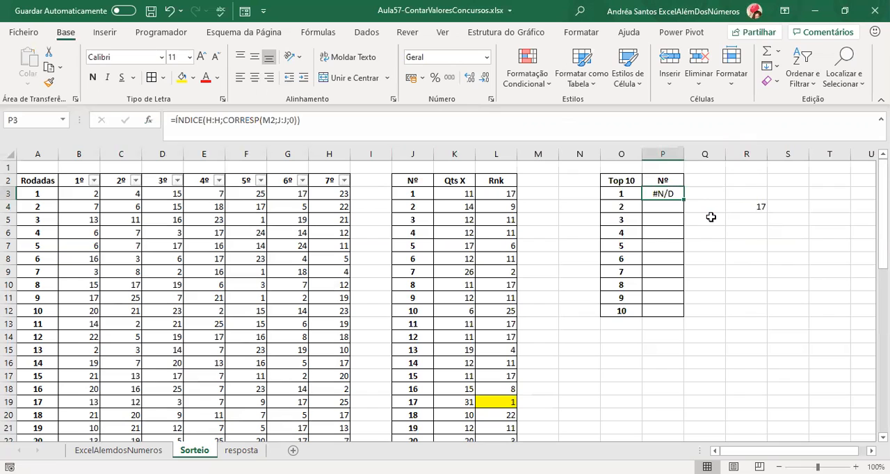
Compare the cell and column references of the formula in R4 with those of its copy in P3.
key(F2)
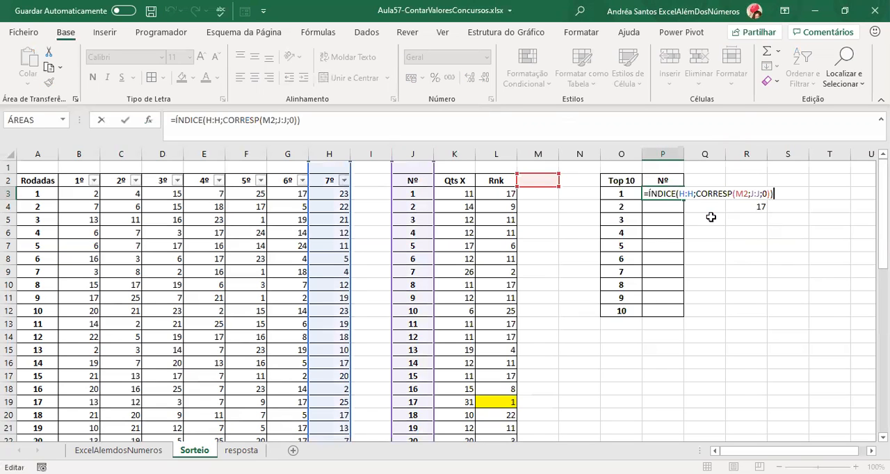
key(Escape)
click(761, 207)
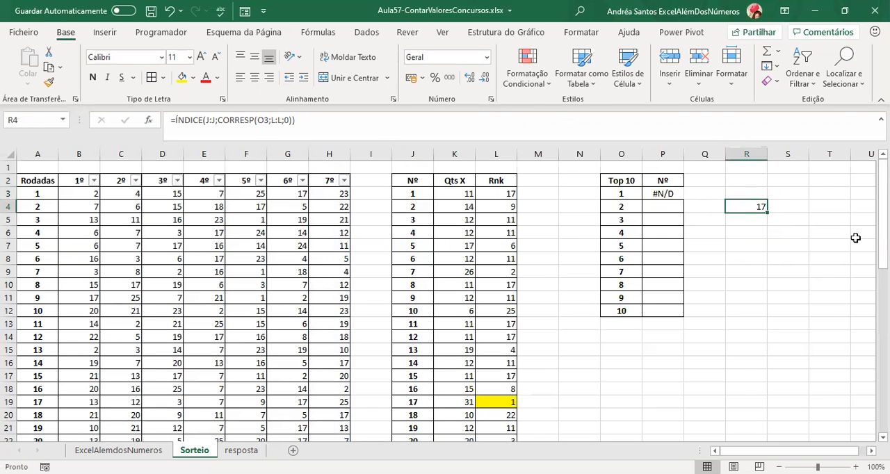
key(F2)
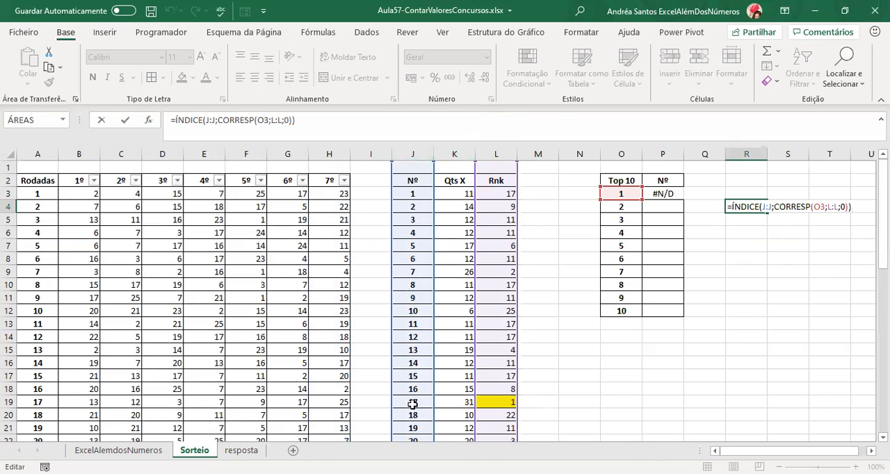
key(ctrl+Return)
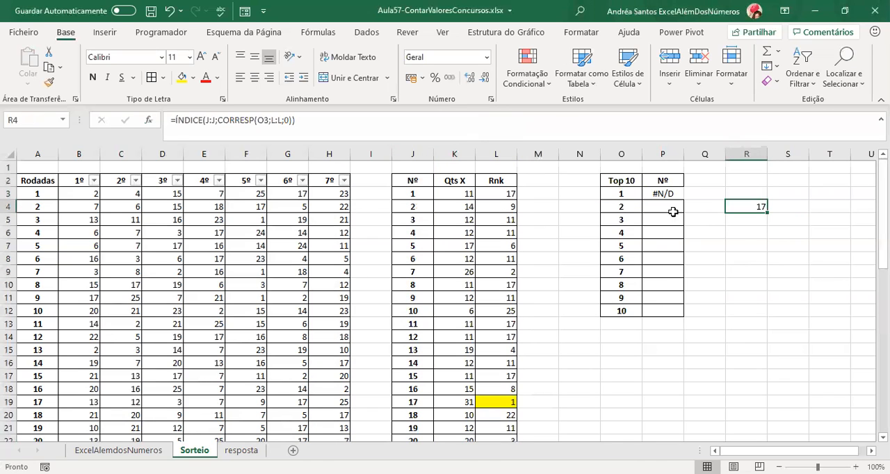
click(664, 195)
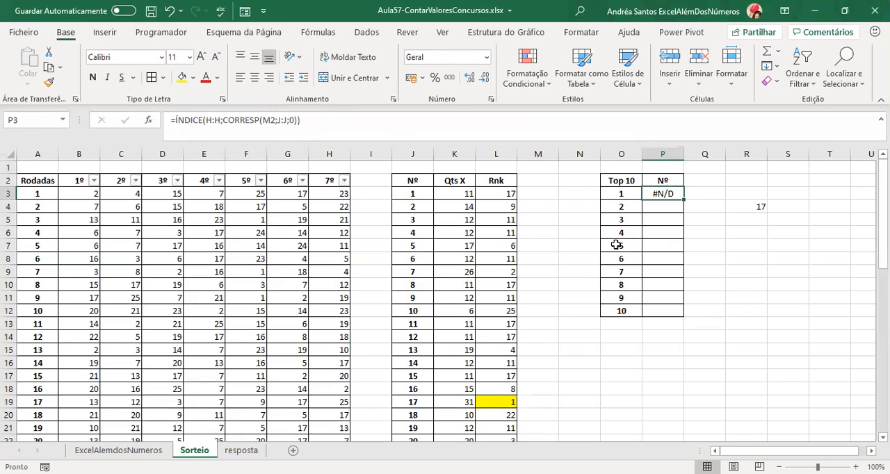
key(F2)
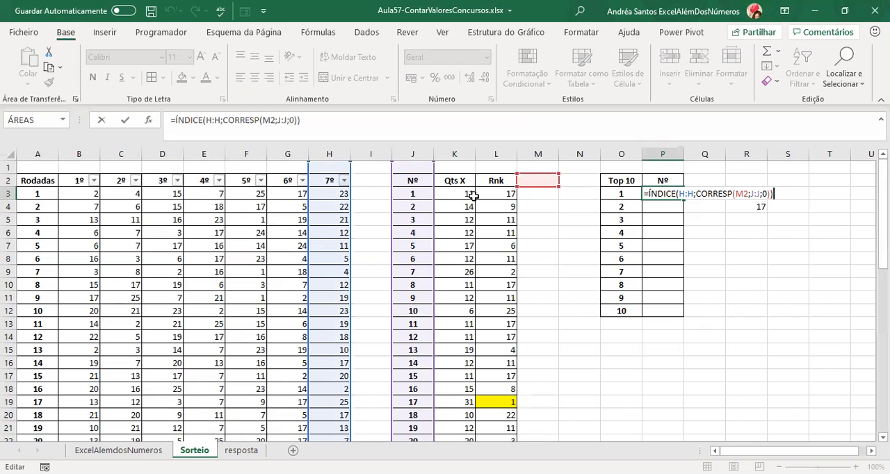
key(ctrl+Return)
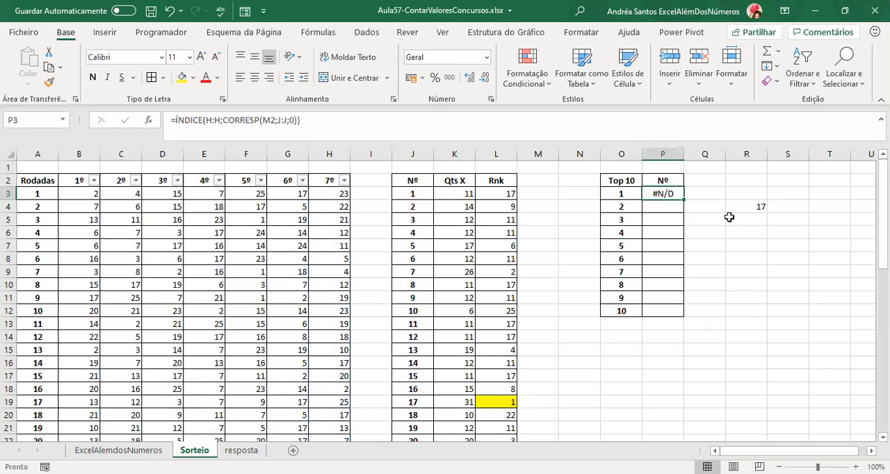
Clear the copied formula from P3 and return to the combined formula in R4.
key(Delete)
click(732, 207)
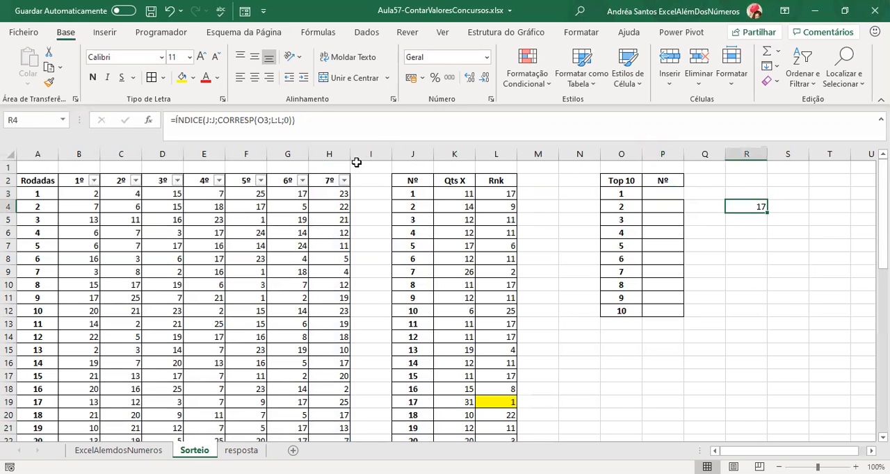
Try copying the combined formula's text from R4 and pasting it into P3, the first Nº cell.
drag(331, 128, 171, 121)
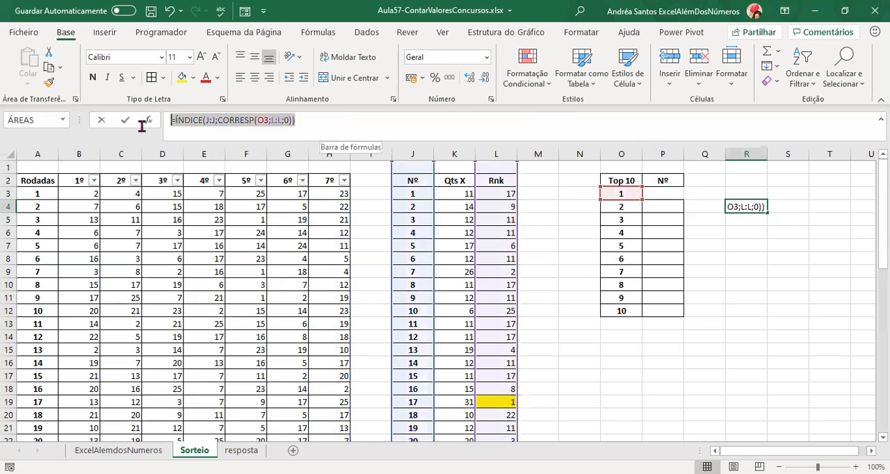
key(ctrl+c)
key(Escape)
click(671, 193)
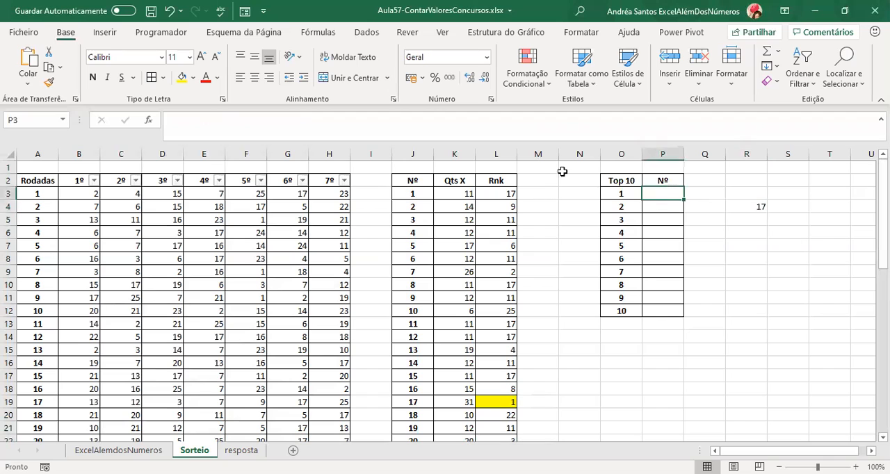
key(ctrl+v)
click(671, 209)
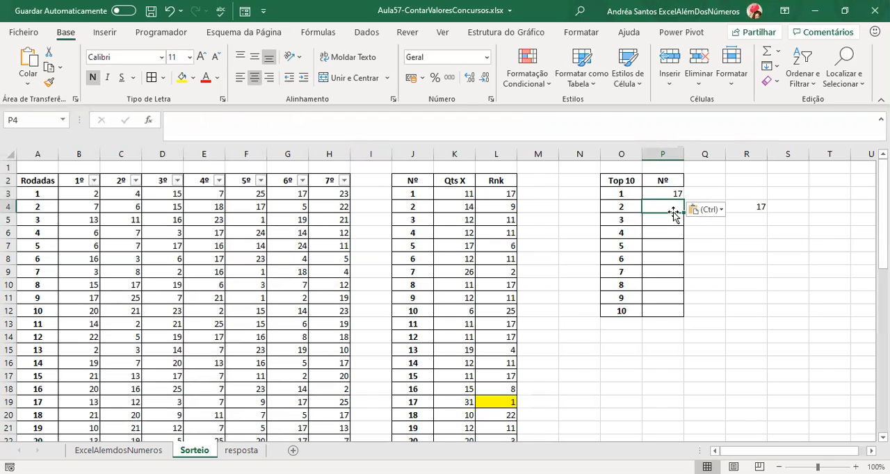
Clear the pasted formula text from P3.
click(738, 207)
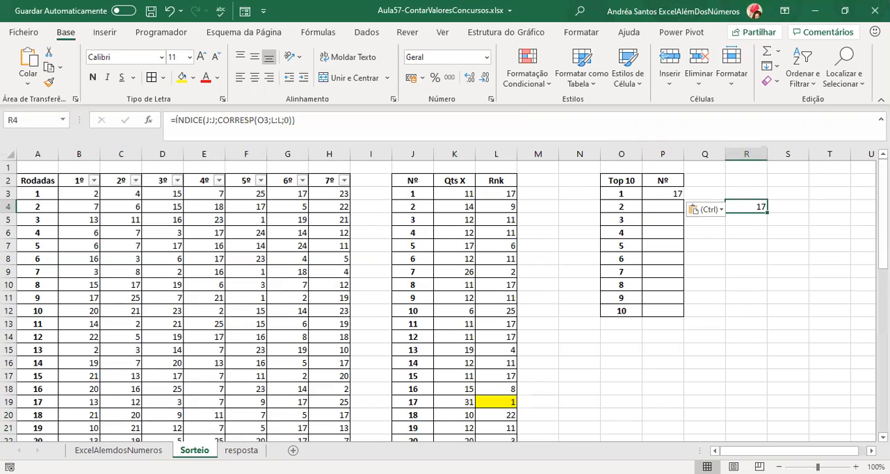
key(Up)
key(Left)
key(Left)
key(Delete)
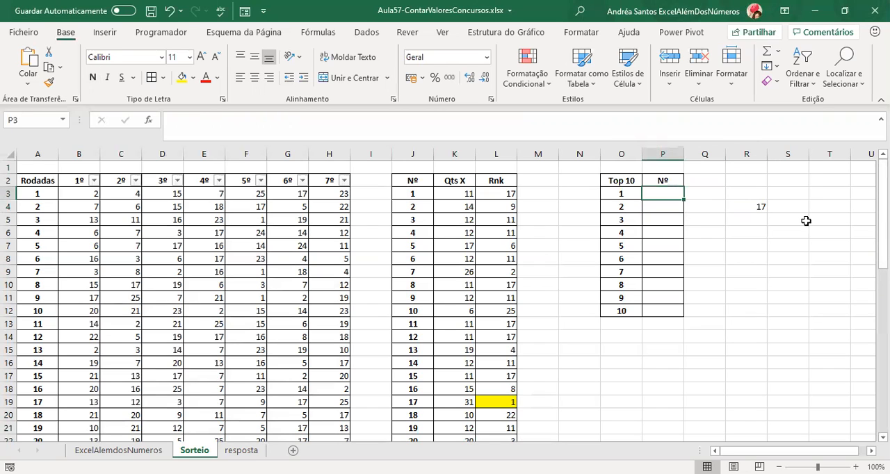
Move the combined ÍNDICE and CORRESP formula from R4 to P3 by cutting and pasting, and check its references.
click(736, 205)
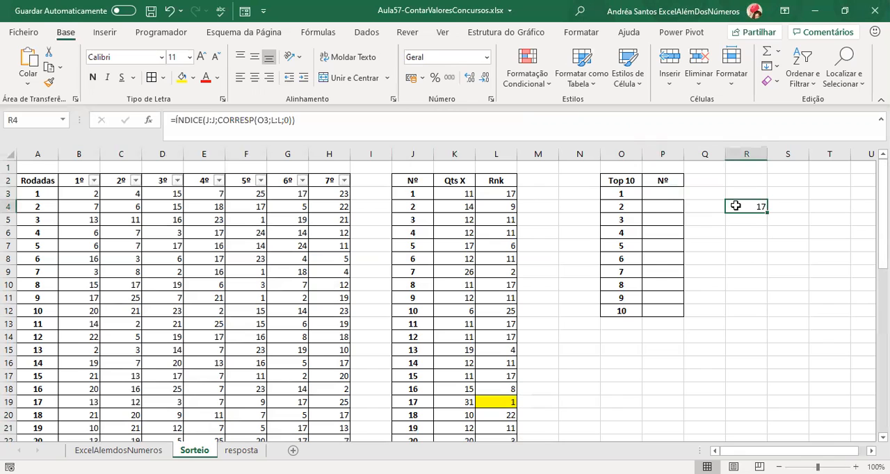
right_click(736, 206)
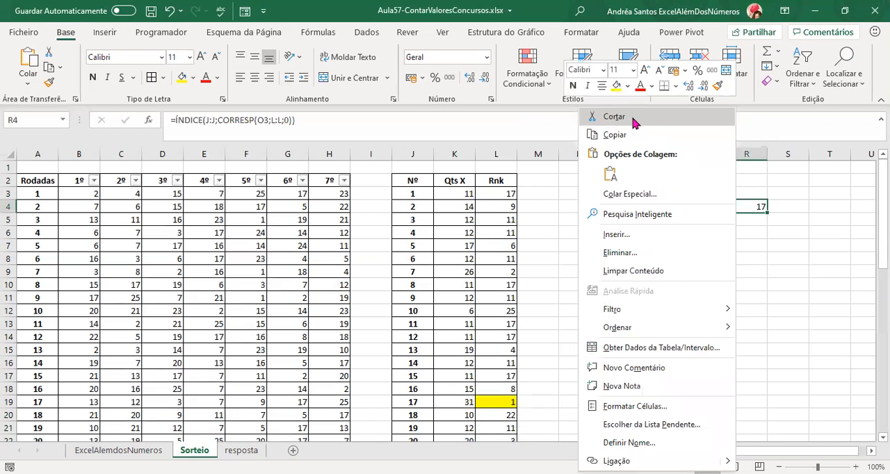
click(633, 118)
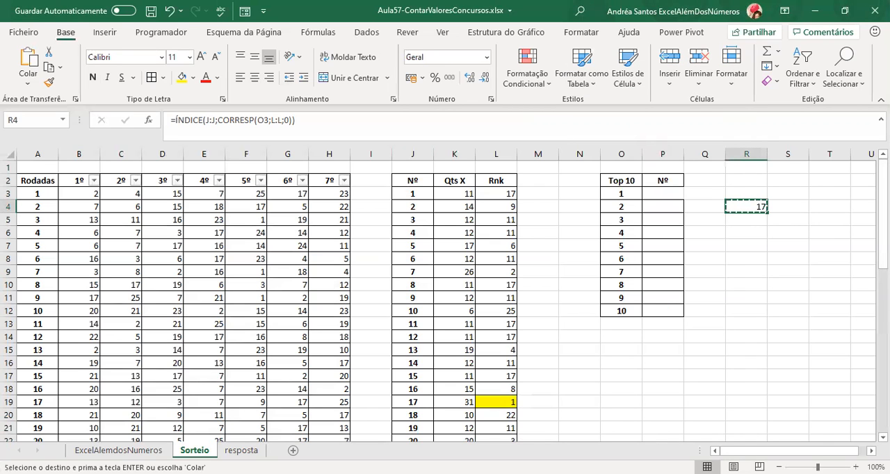
click(671, 191)
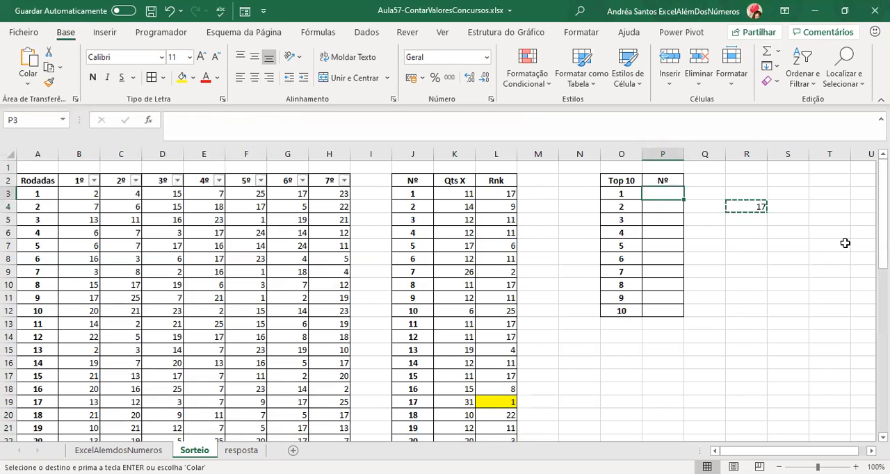
key(ctrl+v)
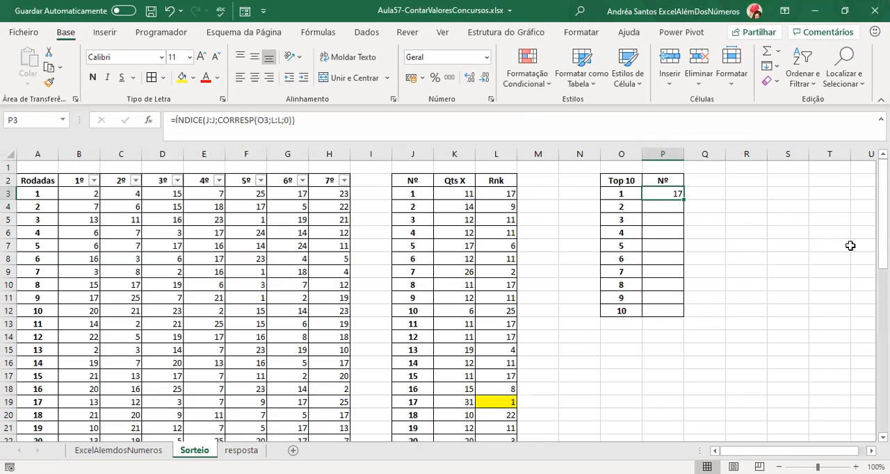
key(F2)
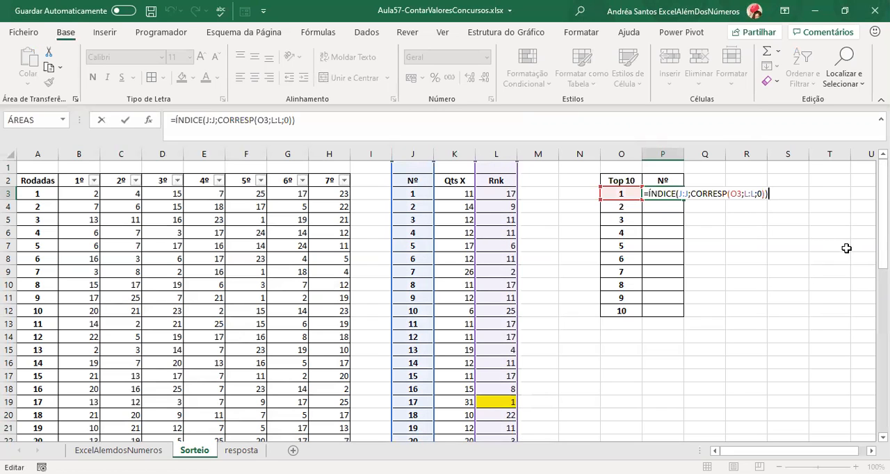
key(ctrl+Return)
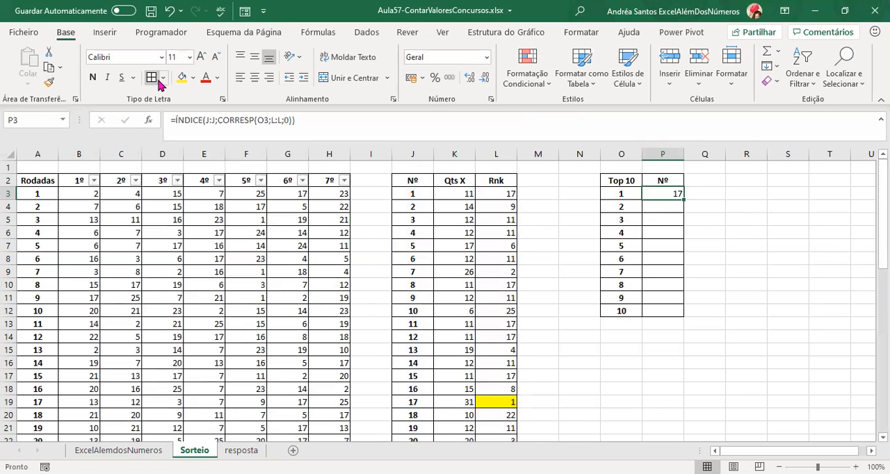
Fill the P3 formula down through P12 and check the references in the first rows.
double_click(685, 200)
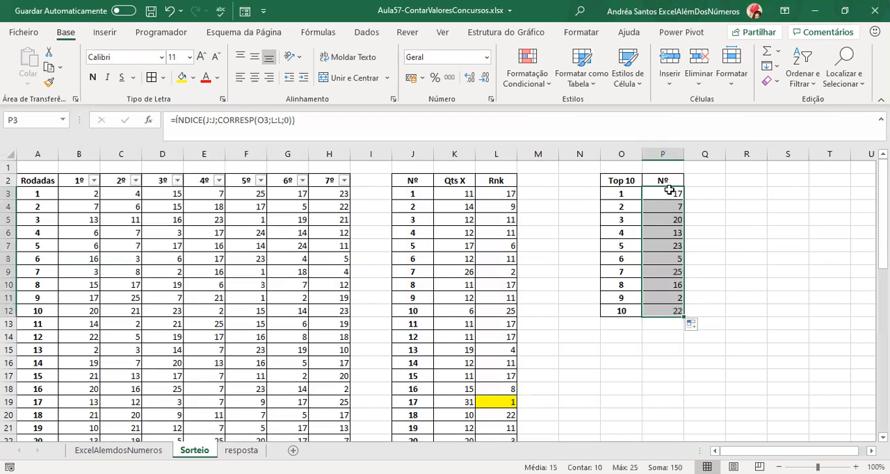
click(670, 190)
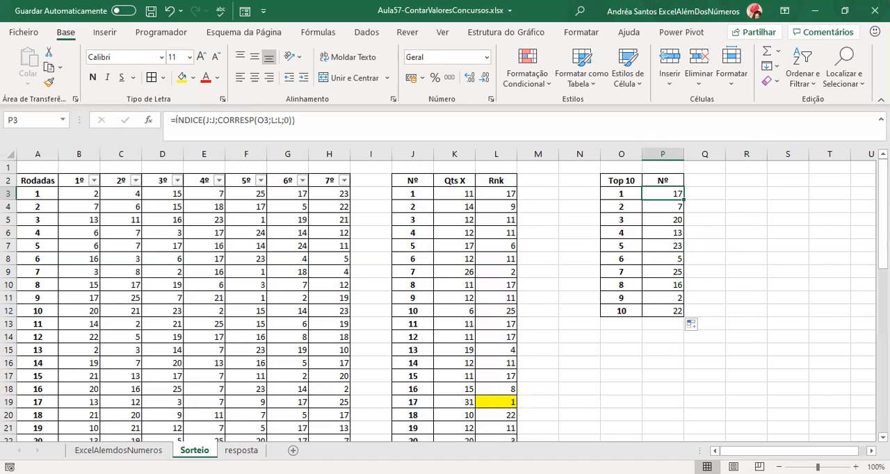
key(Down)
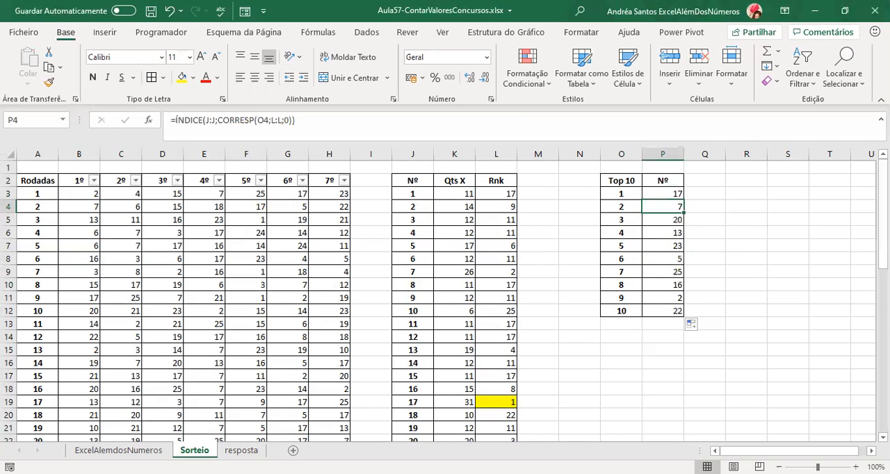
key(Down)
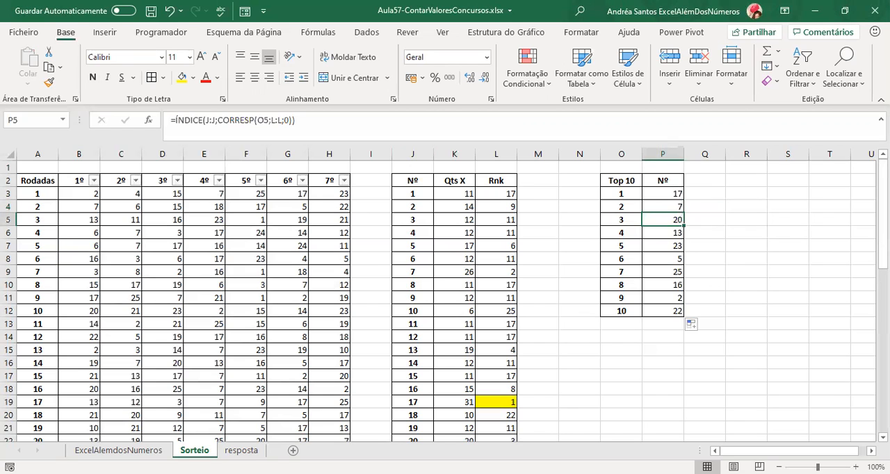
Shade the Top 10 table, O2:P12, with a light green fill.
drag(621, 181, 659, 311)
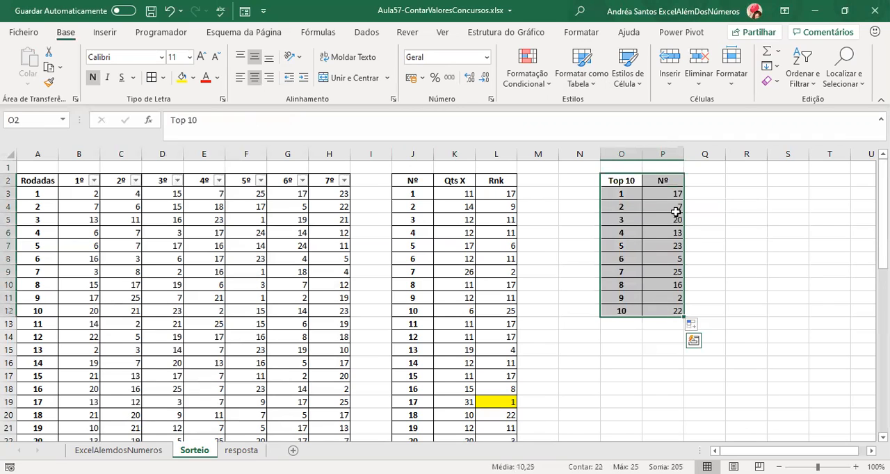
click(194, 79)
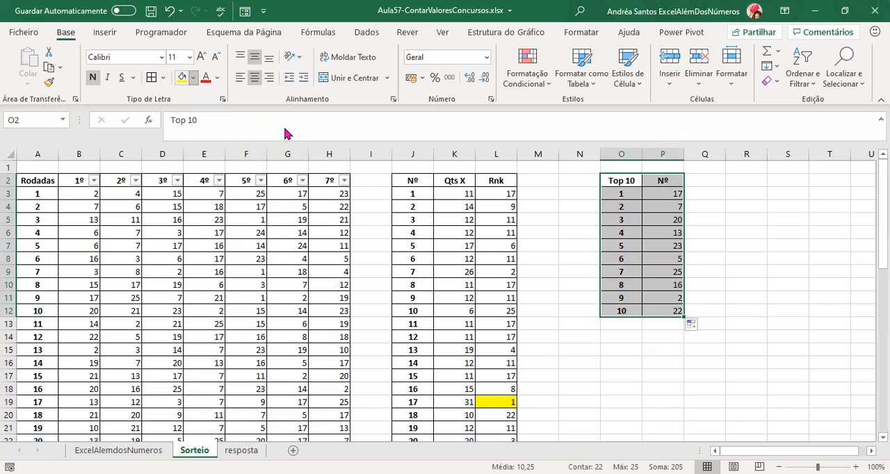
click(281, 133)
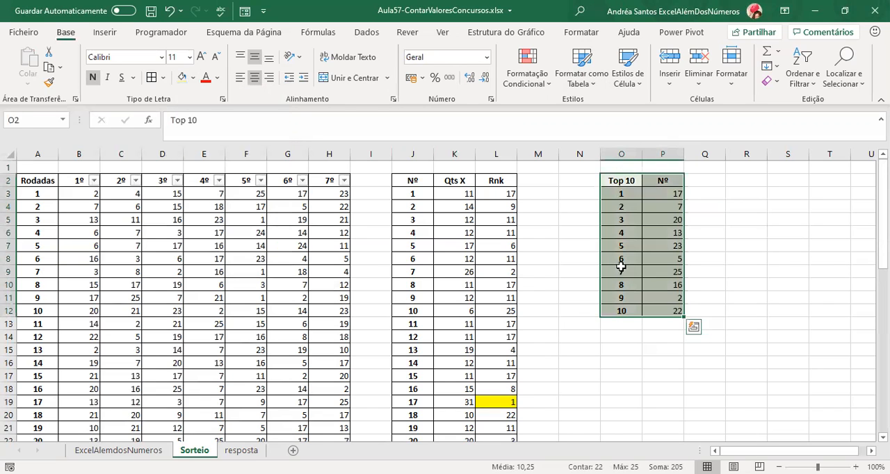
click(618, 309)
Extend the table's formatting to column Q by copying P2:P12 into Q2:Q12 and removing the pasted contents.
click(677, 183)
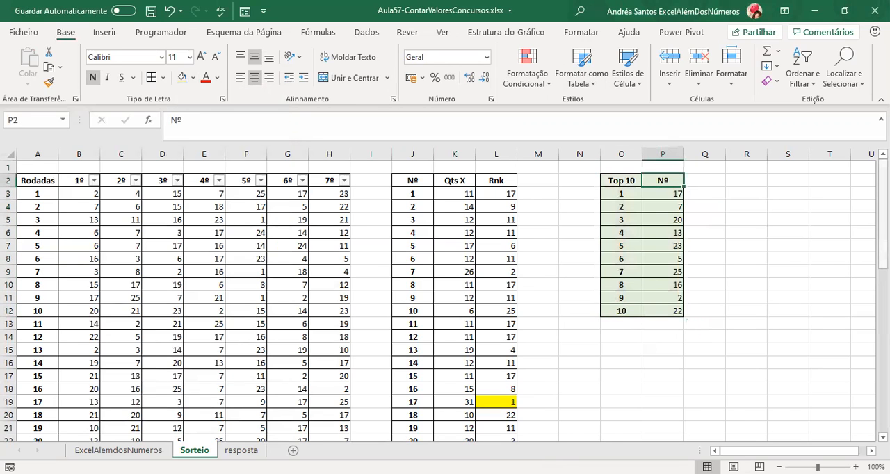
key(ctrl+shift+Down)
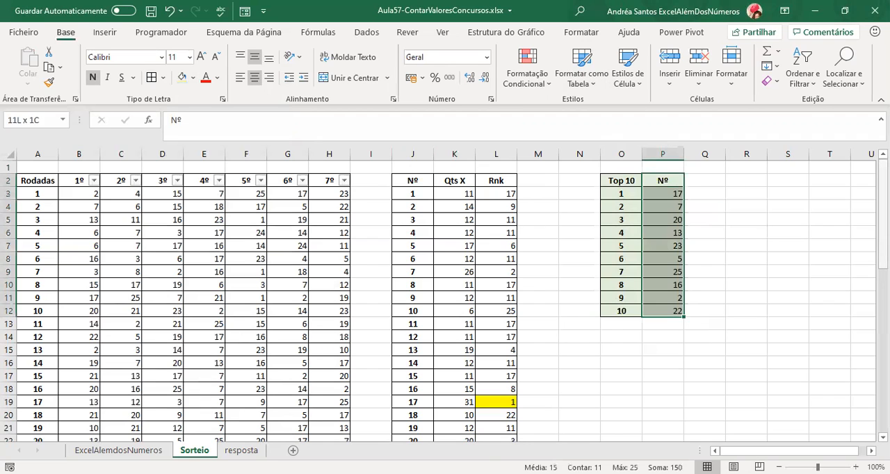
key(ctrl+c)
key(Right)
key(ctrl+v)
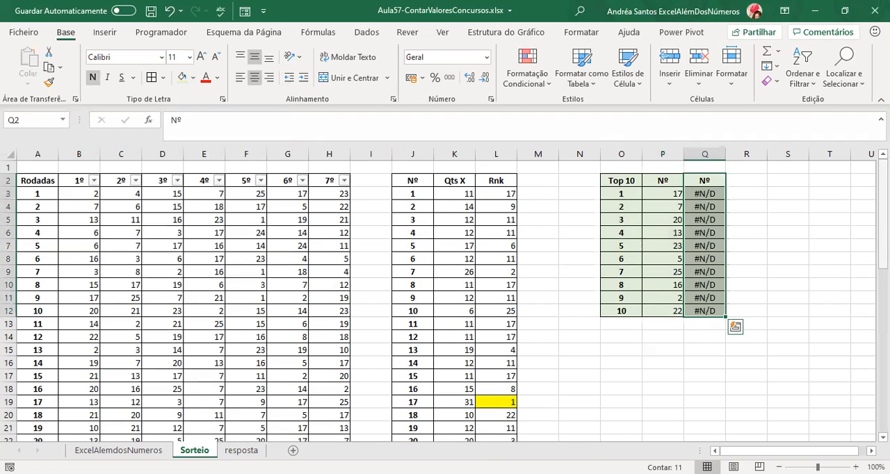
key(Escape)
key(ctrl+z)
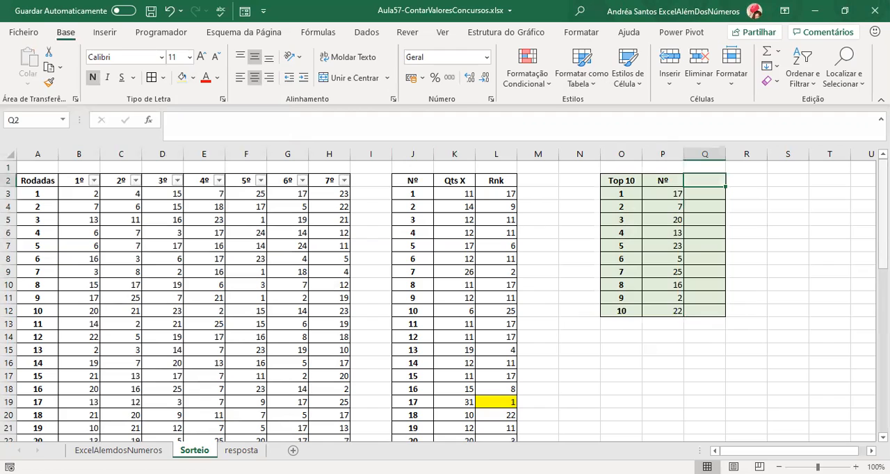
Enter the header "Qts X" in Q2 of the Top 10 table.
text(Qts X)
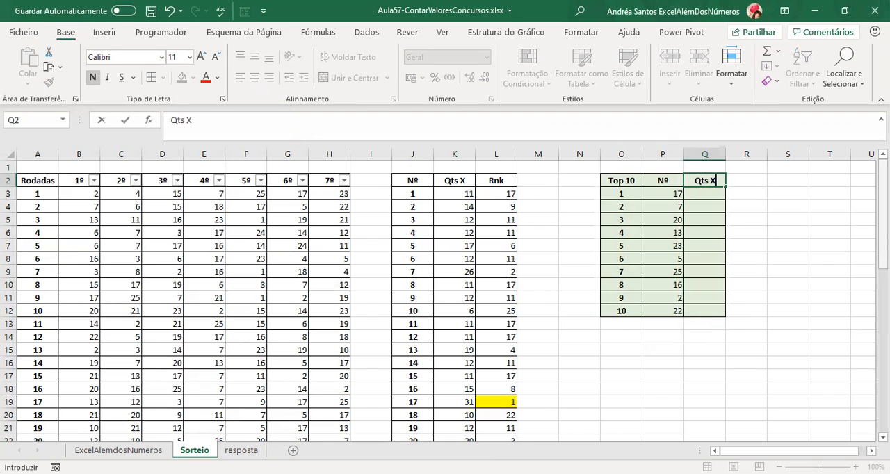
key(Return)
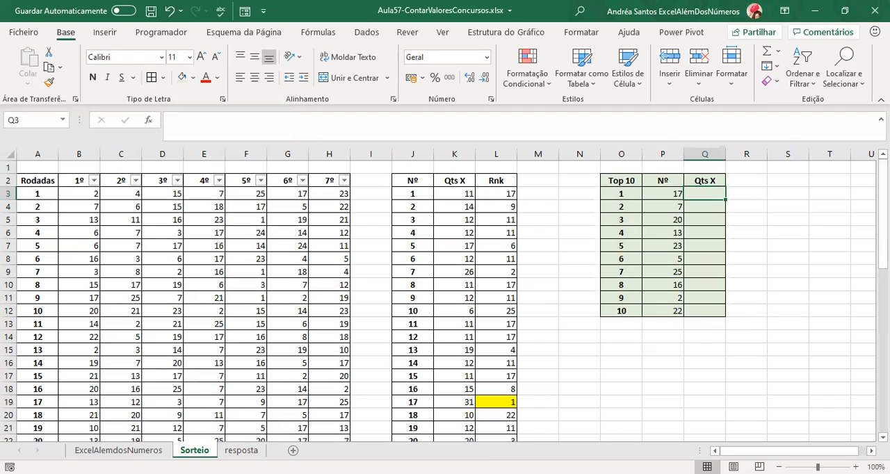
Start a PROCV formula in Q3 with P3 as the lookup value and open its function arguments.
click(662, 197)
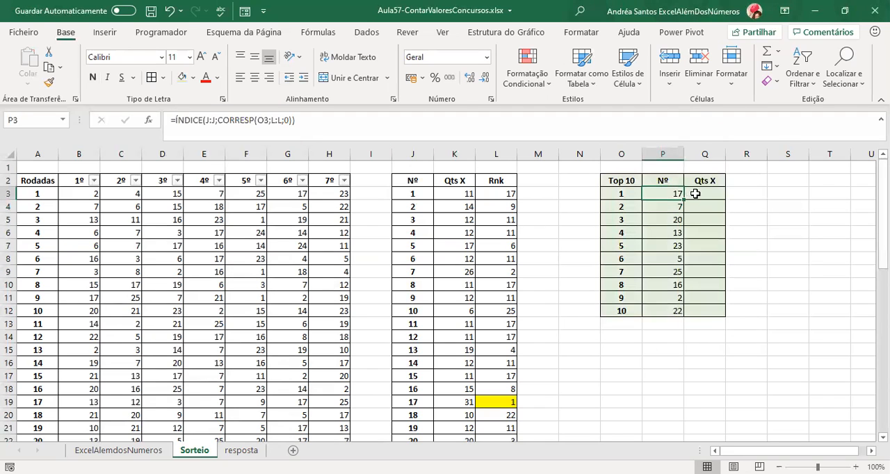
drag(406, 181, 455, 400)
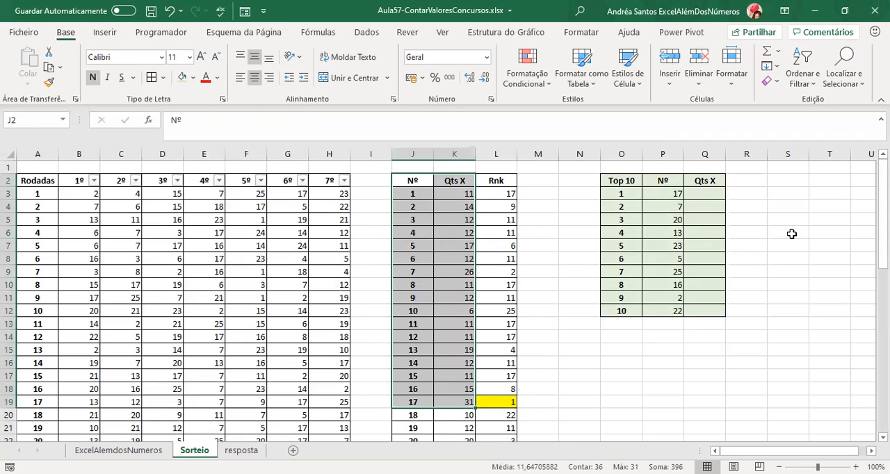
drag(409, 152, 448, 151)
click(707, 193)
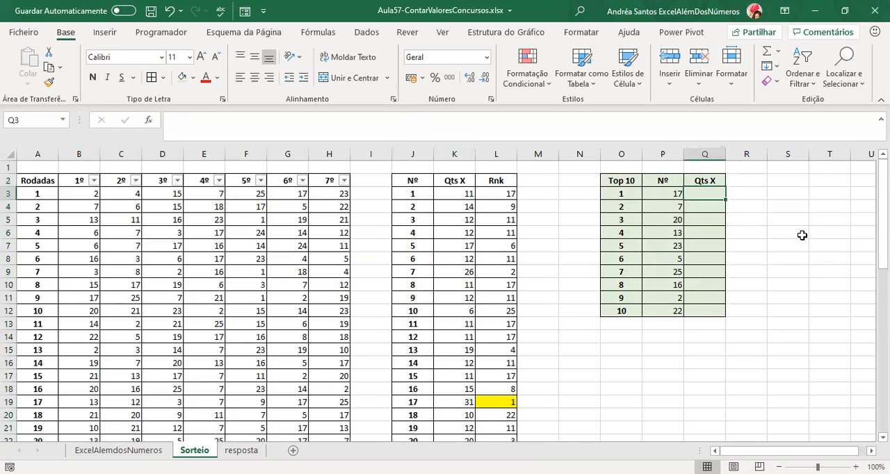
text(=)
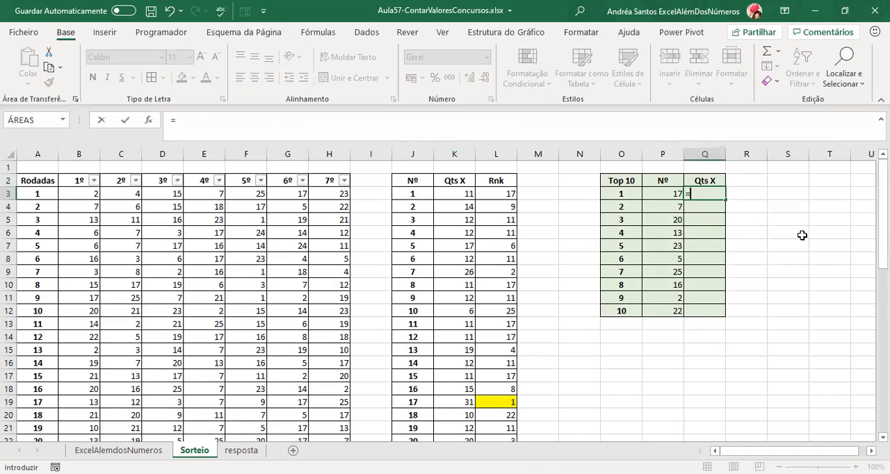
text(procv()
click(663, 193)
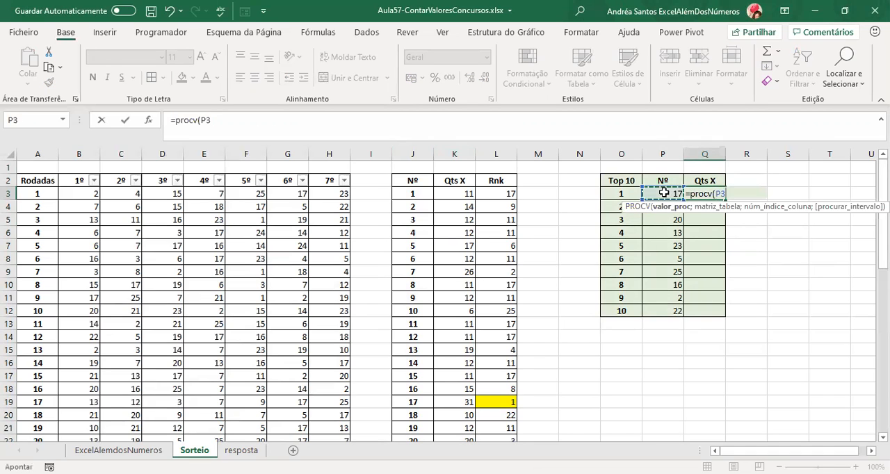
click(147, 120)
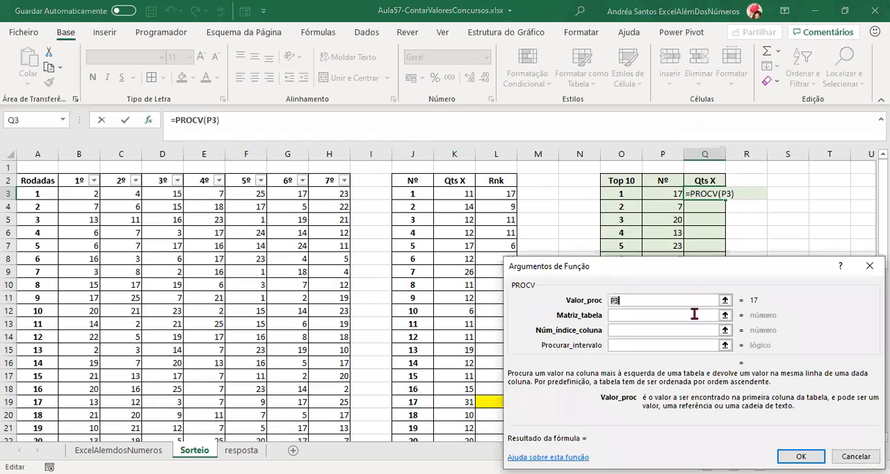
Complete the Q3 PROCV with table J:K, column index 2 and range lookup 0, and fill it down to Q12.
click(409, 155)
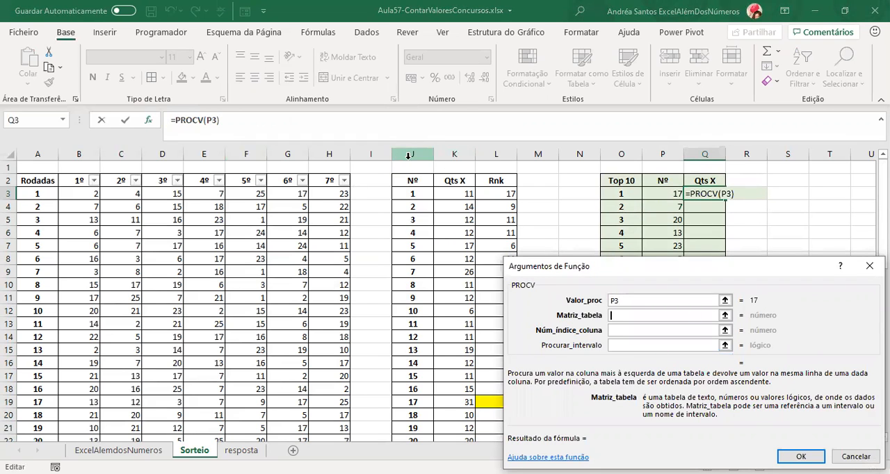
drag(409, 157, 453, 157)
click(621, 330)
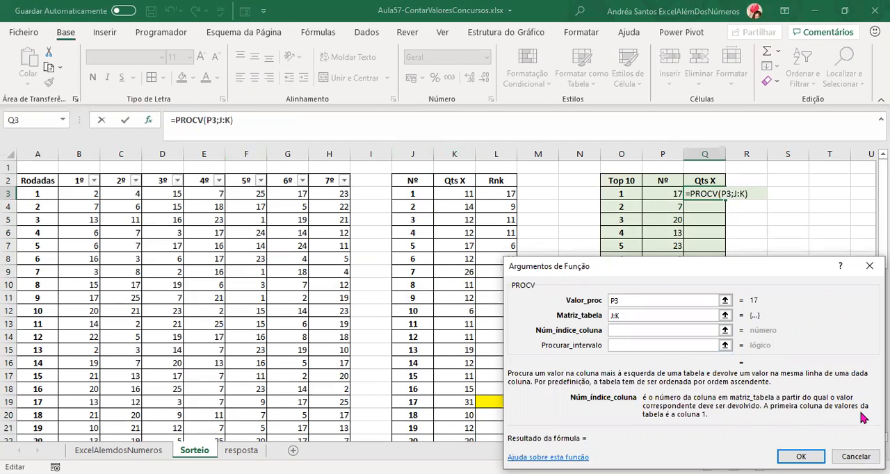
text(2)
key(Tab)
text(0)
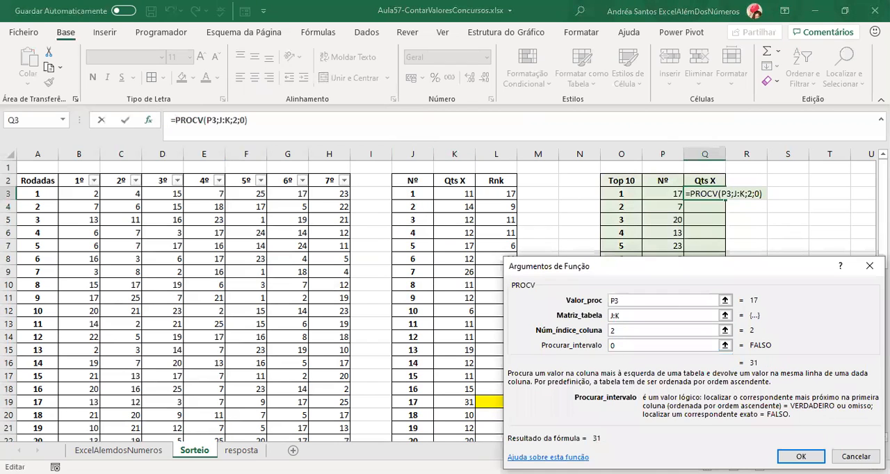
click(801, 456)
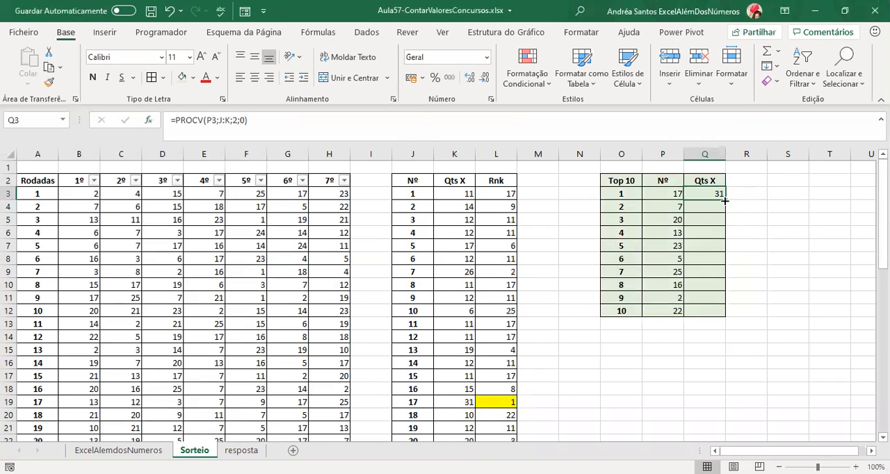
double_click(726, 199)
click(666, 196)
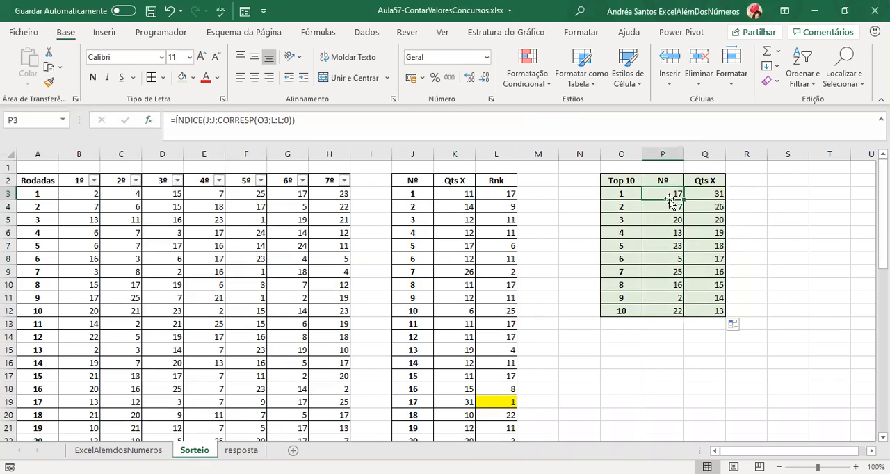
Center the numbers and counts in P3:Q12 of the Top 10 table.
key(Right)
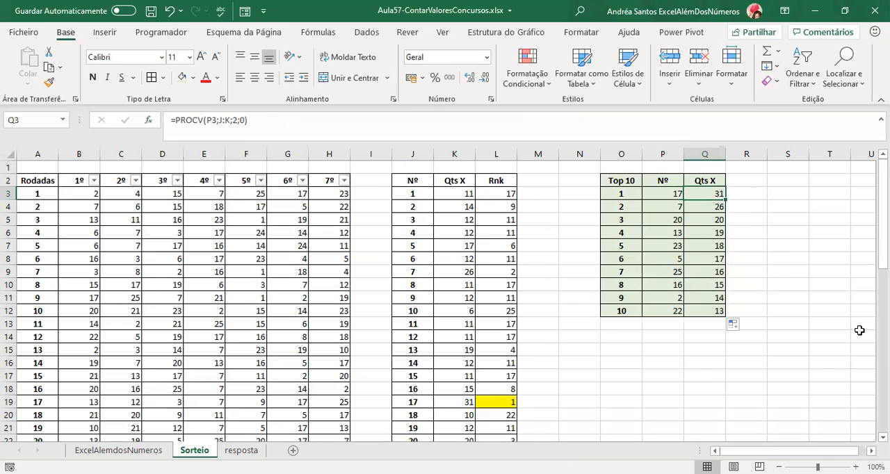
key(Left)
key(ctrl+shift+Down)
key(shift+Right)
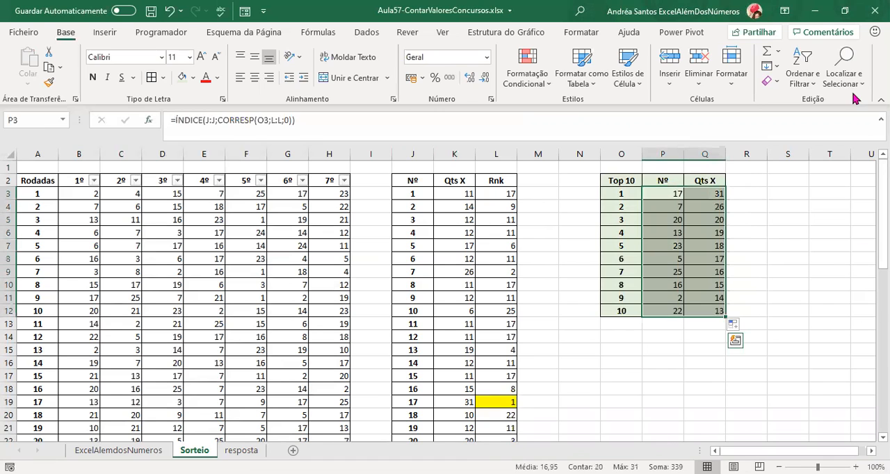
click(255, 77)
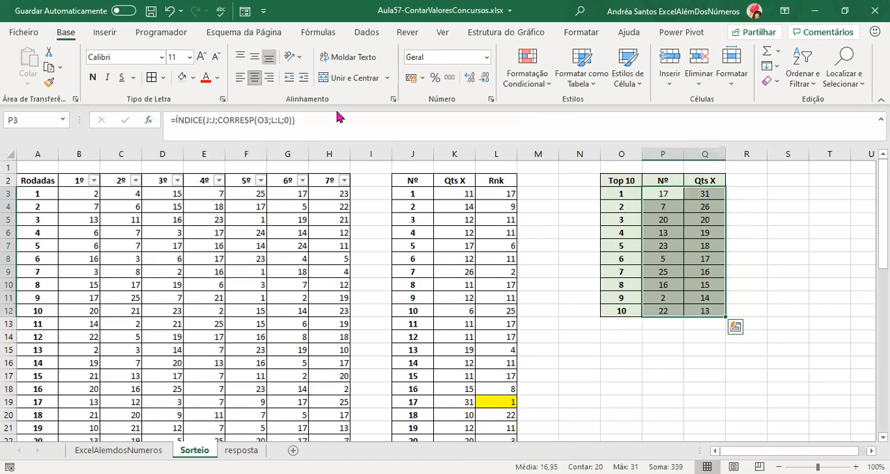
Examine the numbers and counts in the Top 10 table, comparing each position with its ÍNDICE and PROCV formulas.
click(692, 261)
click(691, 205)
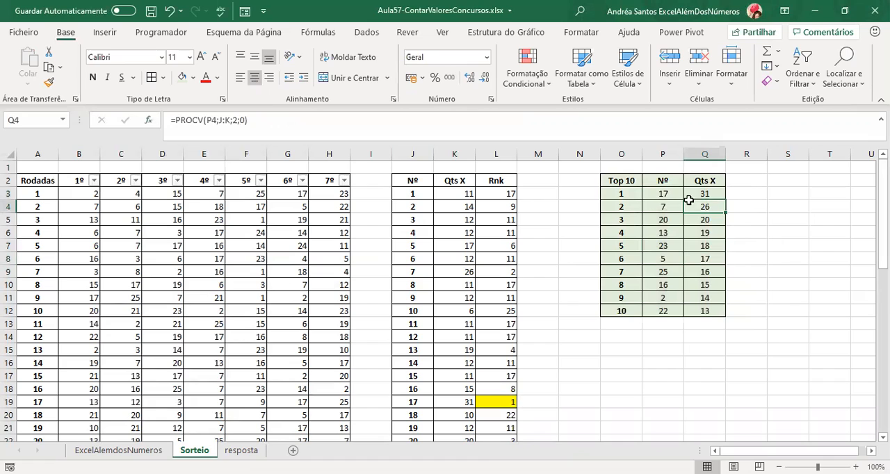
click(640, 204)
key(Right)
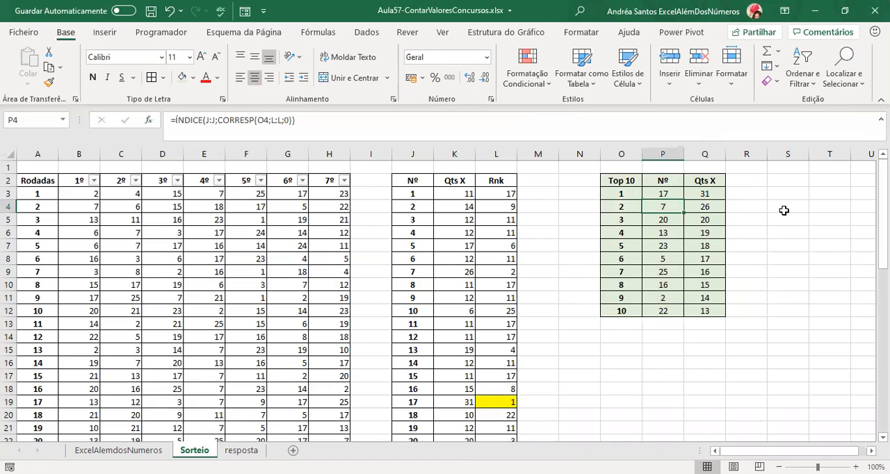
key(Right)
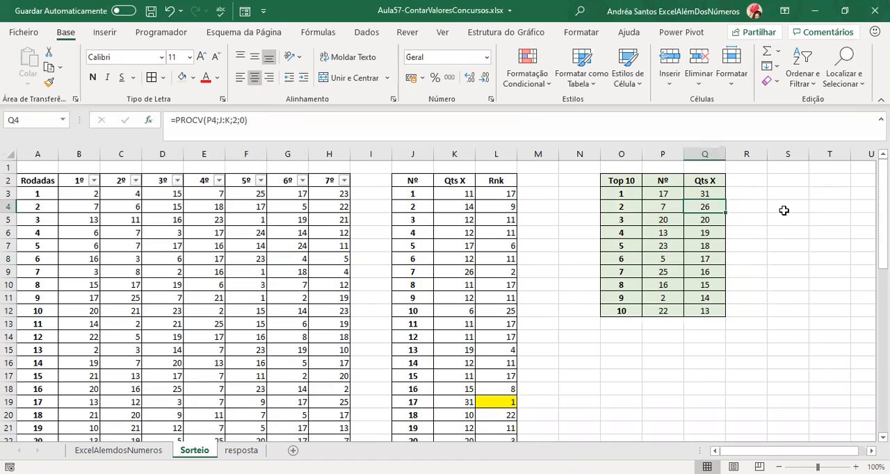
key(Down)
key(Left)
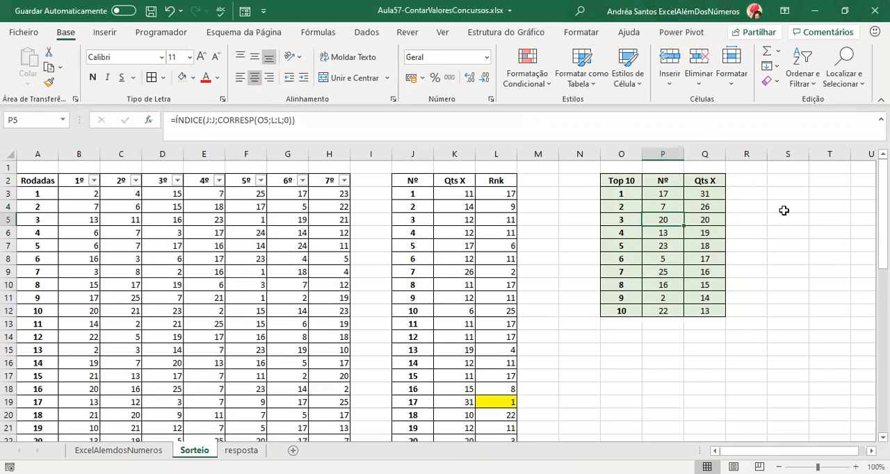
key(Left)
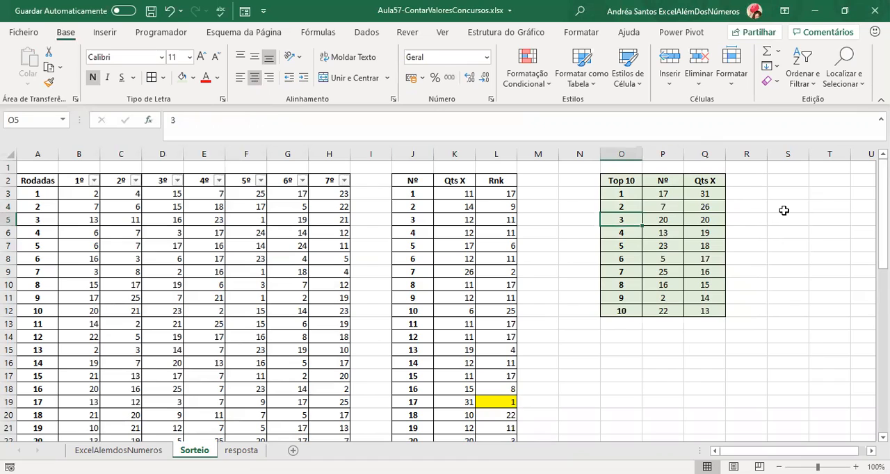
key(Right)
key(Right)
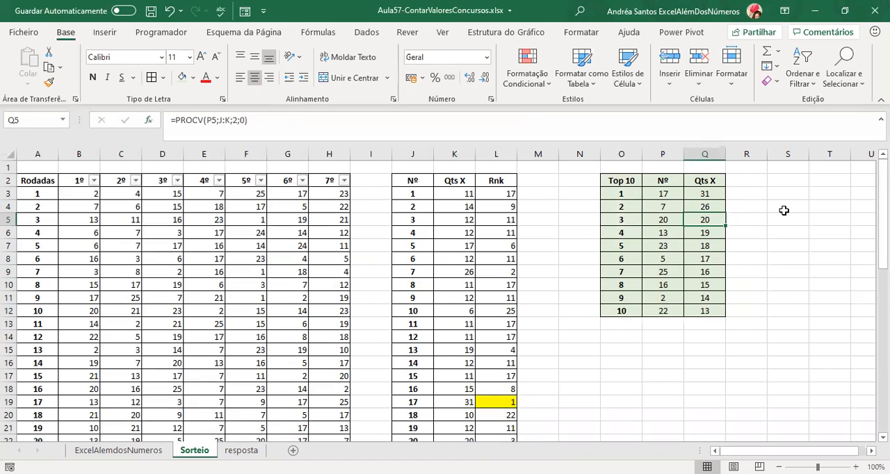
key(Left)
key(Down)
key(Down)
key(Down)
key(Down)
key(Down)
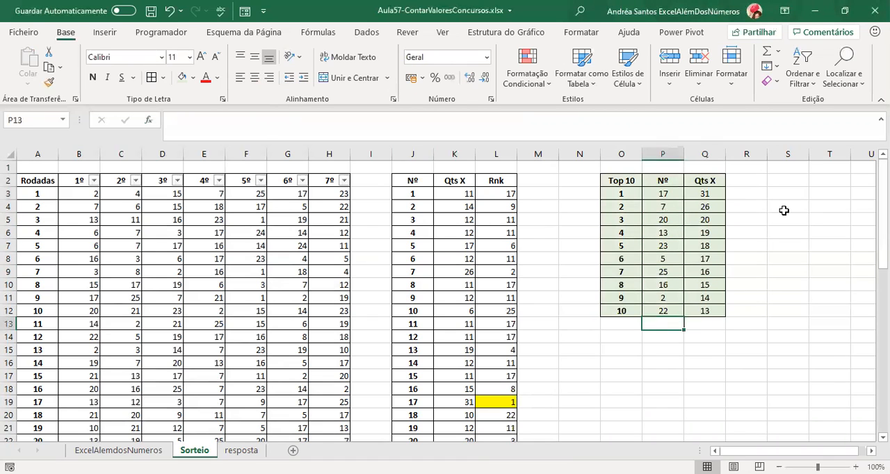
Extend the Top 10 position column down to O15 and enter 11, 12 and 13 in O13:O15.
click(621, 313)
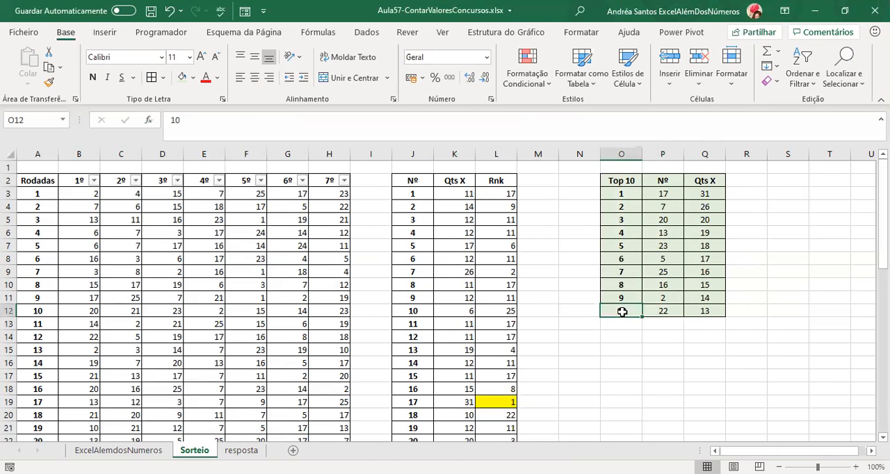
drag(639, 319, 641, 352)
click(630, 325)
text(11)
key(Return)
text(12)
key(Return)
text(13)
key(Return)
Copy the number and count formulas from P12:Q12 down into P13:Q15.
key(Up)
key(Up)
key(Up)
drag(660, 311, 663, 336)
key(ctrl+c)
key(shift+Down)
key(Return)
Inspect the ÍNDICE and CORRESP formula in P14 for position 12, leaving it as it is.
key(Up)
key(Down)
key(Down)
key(F2)
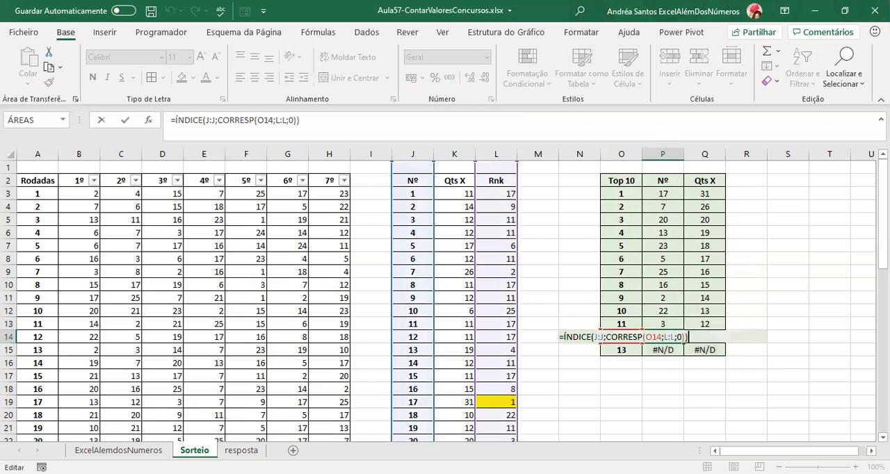
key(Escape)
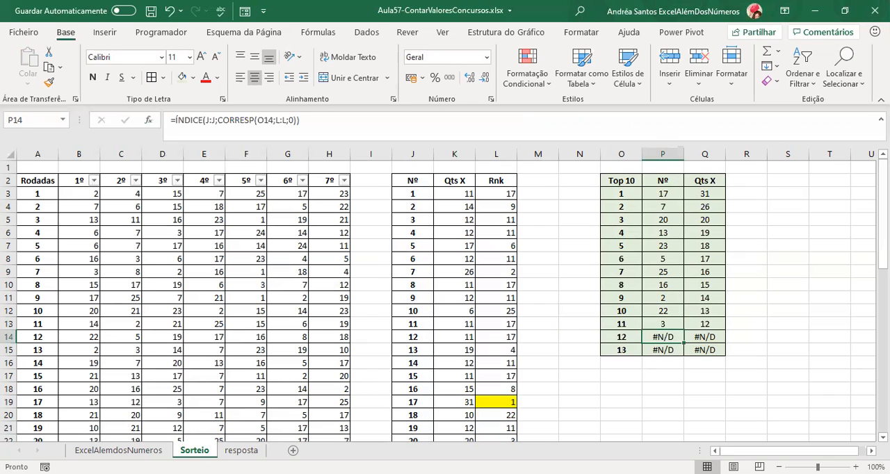
Fill the Rnk cells L6, L8, L16 and L21 with light green.
scroll(508, 279, down, 1)
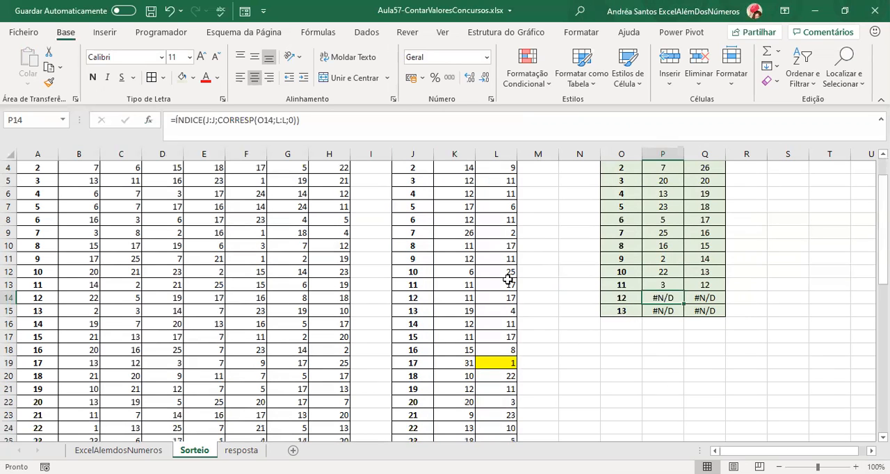
click(499, 321)
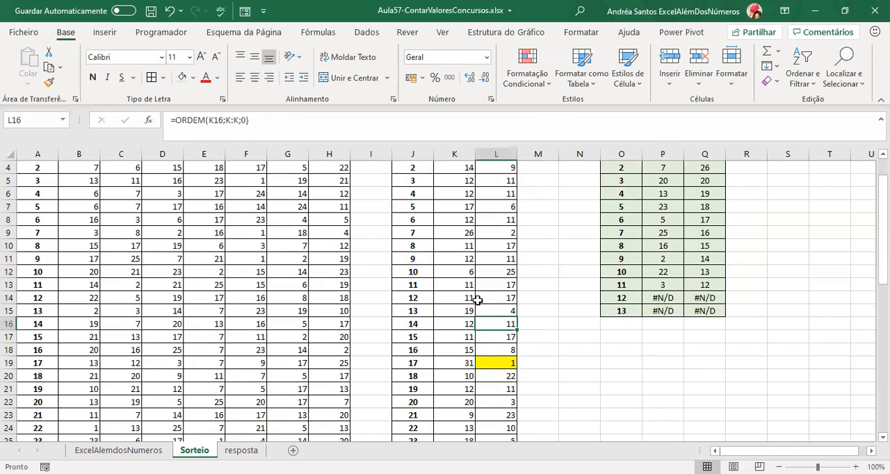
ctrl+click(491, 390)
scroll(552, 380, up, 1)
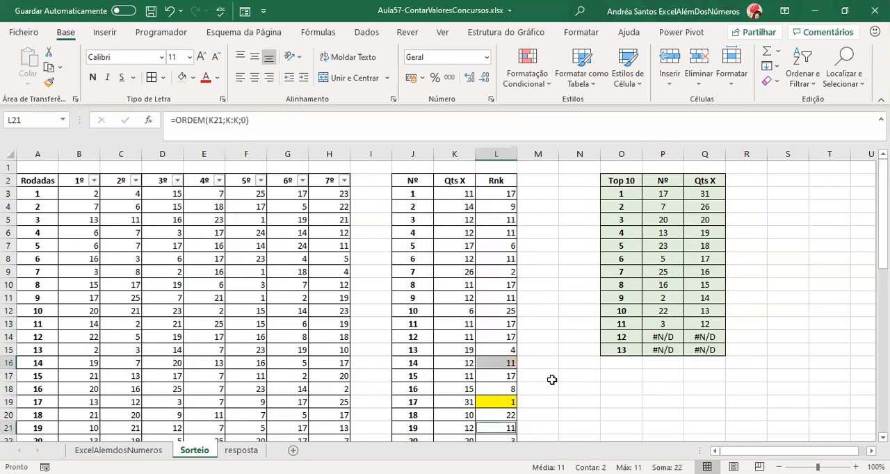
ctrl+click(513, 233)
ctrl+click(492, 258)
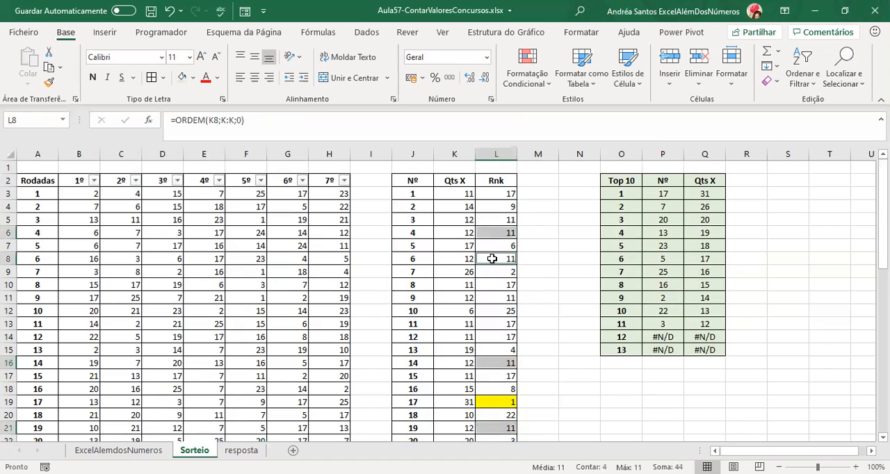
click(182, 79)
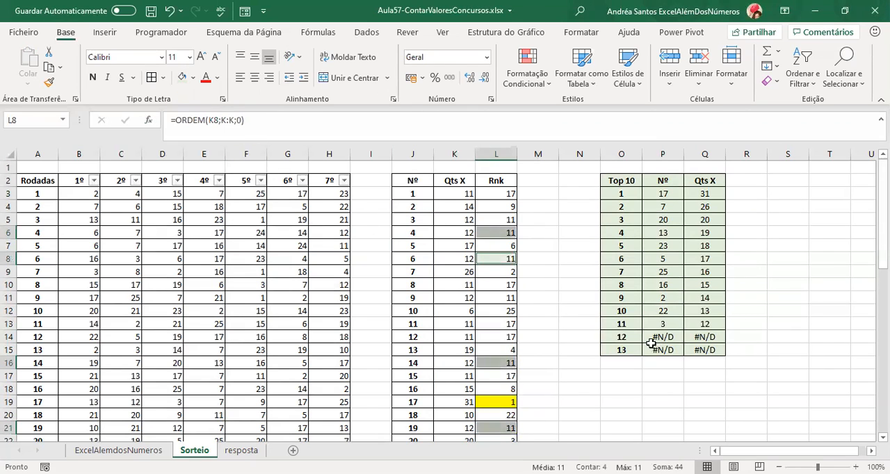
Fill the matching Qts X cells K6, K8, K16 and K21 with light green.
click(459, 233)
ctrl+click(457, 256)
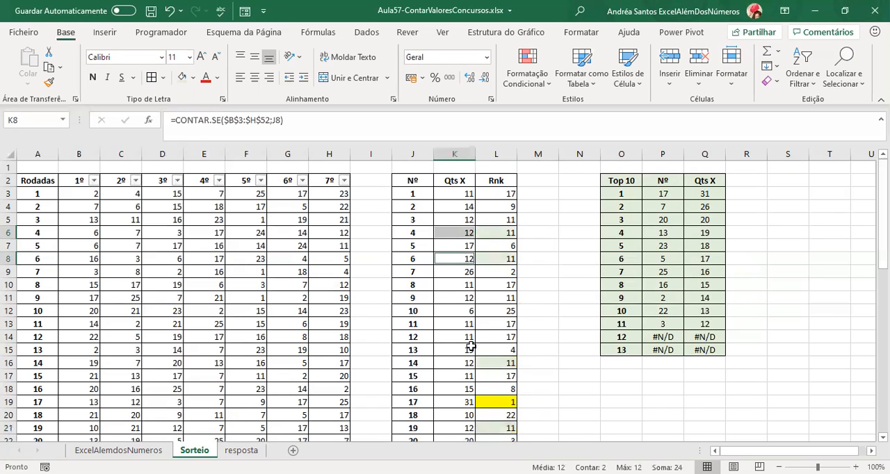
ctrl+click(457, 364)
ctrl+click(459, 421)
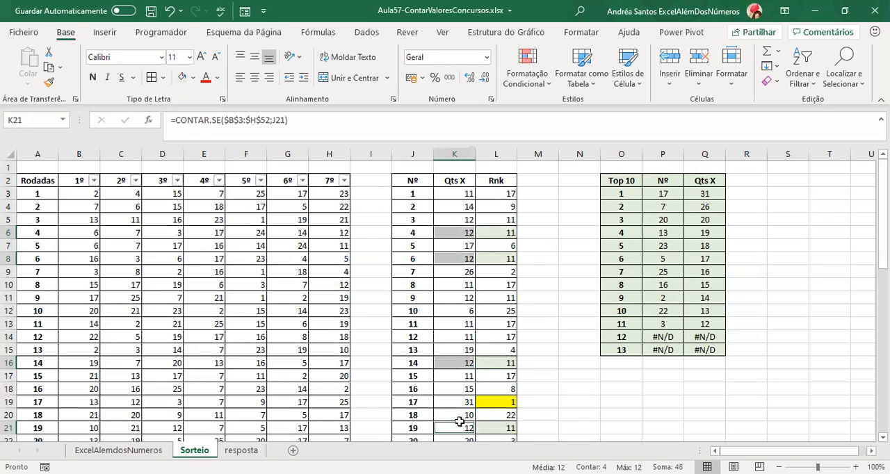
click(183, 78)
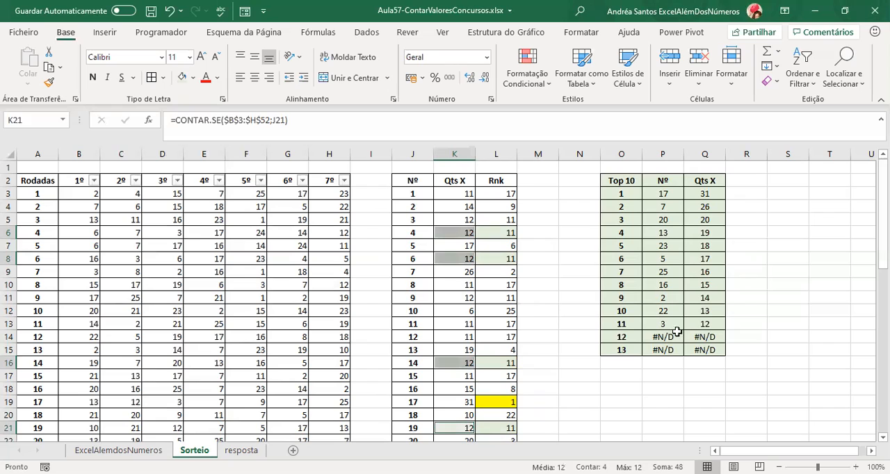
Clear positions 12 and 13 with their formatting by pasting the blank cell N13 over O14:Q15.
click(597, 339)
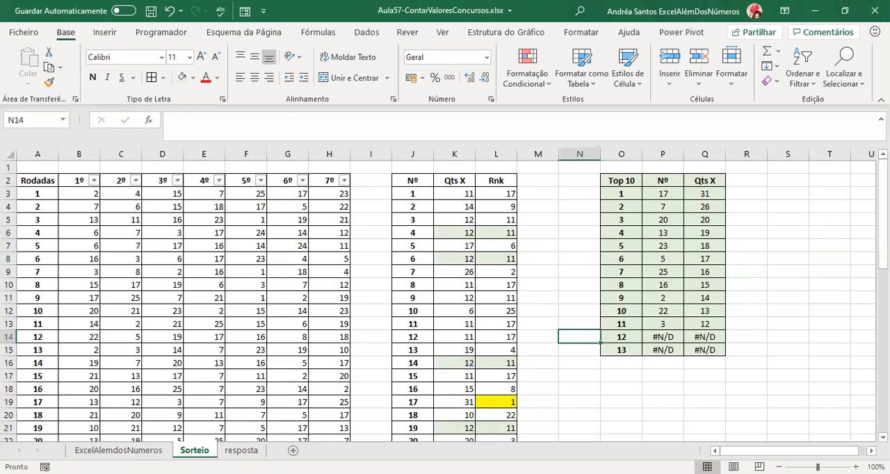
key(Right)
key(Right)
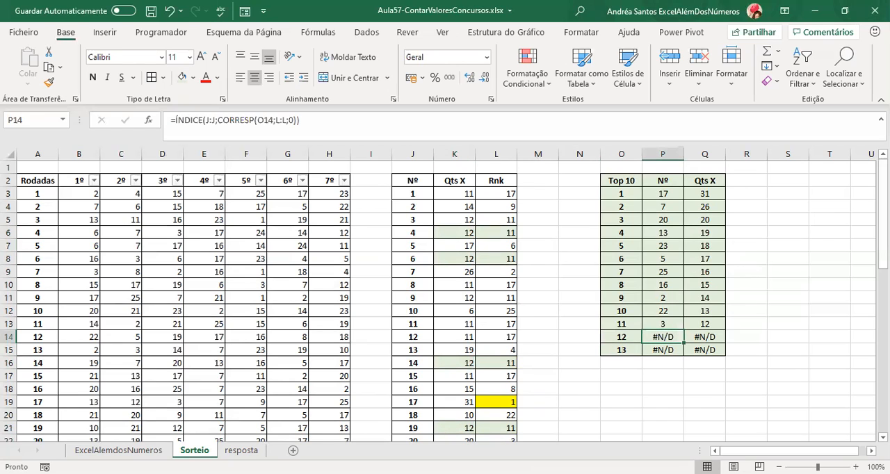
key(Left)
key(Left)
key(Up)
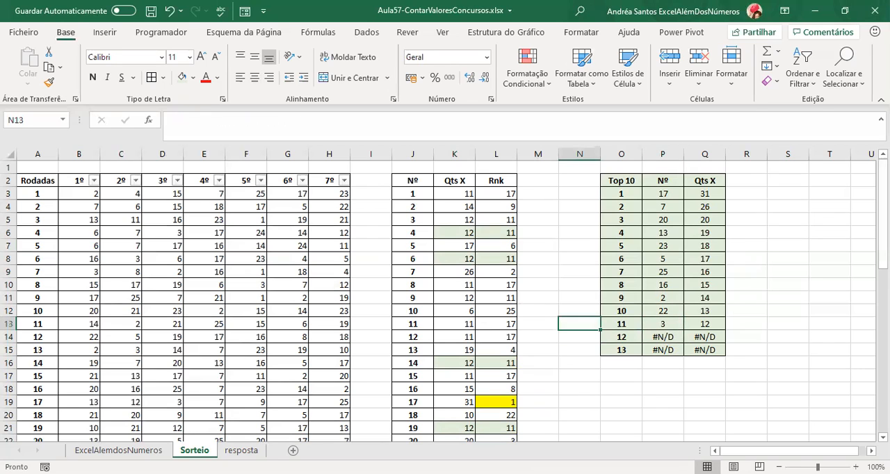
key(ctrl+c)
key(Right)
key(Down)
key(shift+Down)
key(shift+Right)
key(shift+Right)
key(ctrl+v)
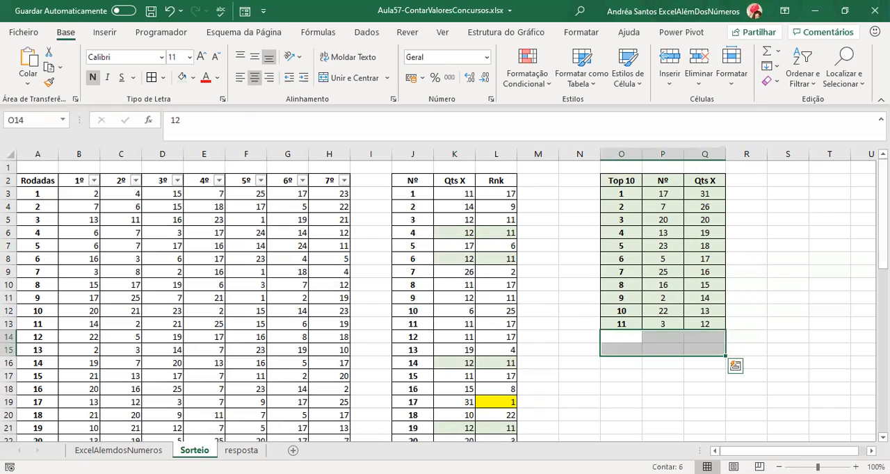
key(Escape)
key(Up)
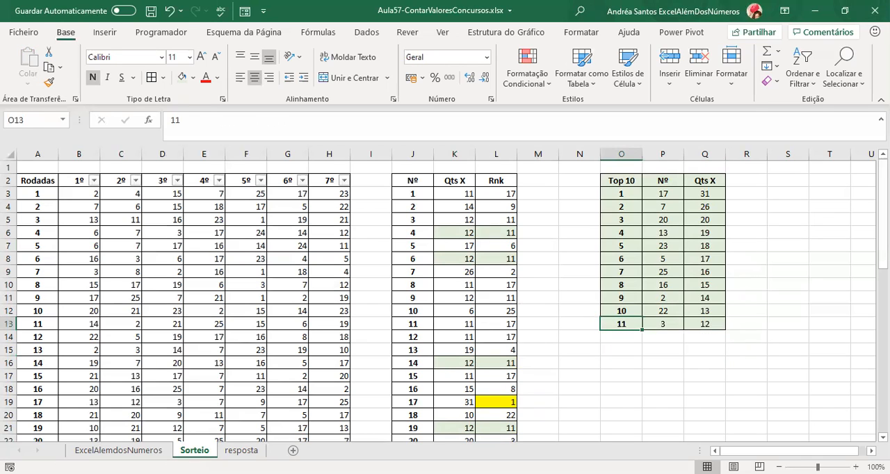
Review the position 11 formulas, the Rodadas draw data and the whole Top 10 table.
key(Right)
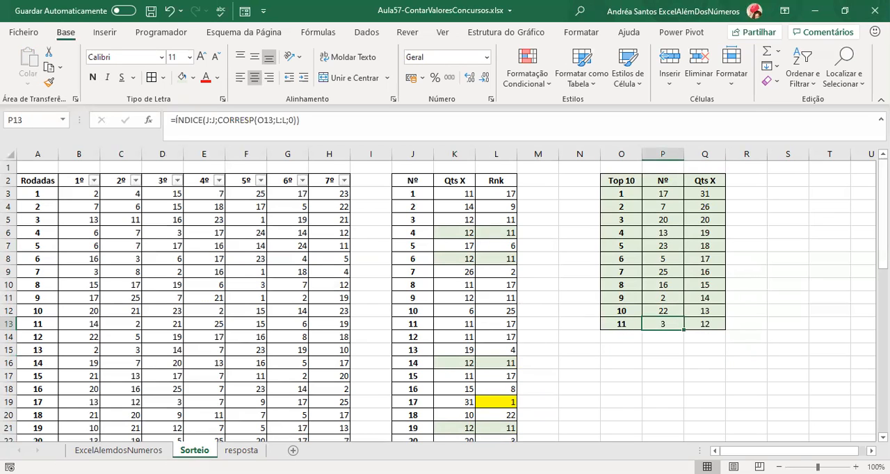
key(Left)
key(Right)
key(Right)
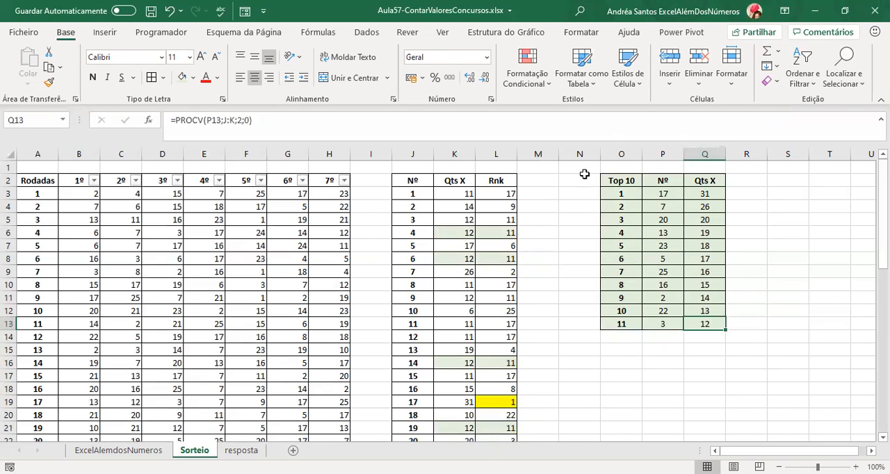
drag(46, 198, 324, 377)
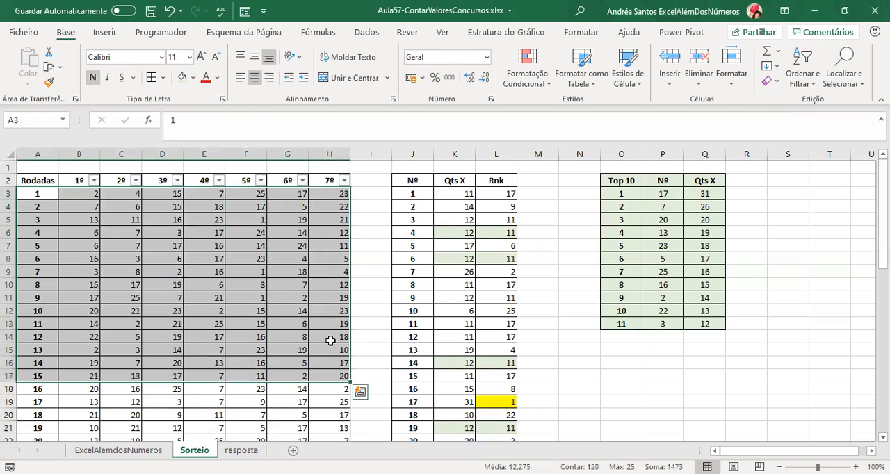
drag(612, 195, 622, 324)
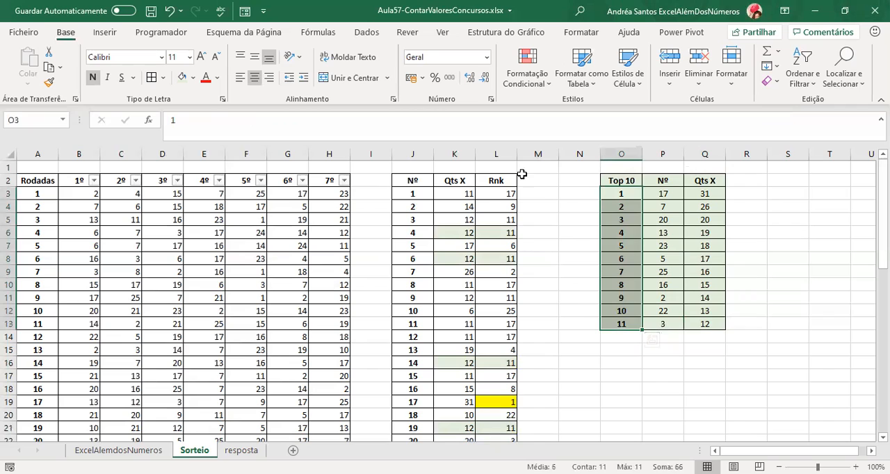
click(577, 206)
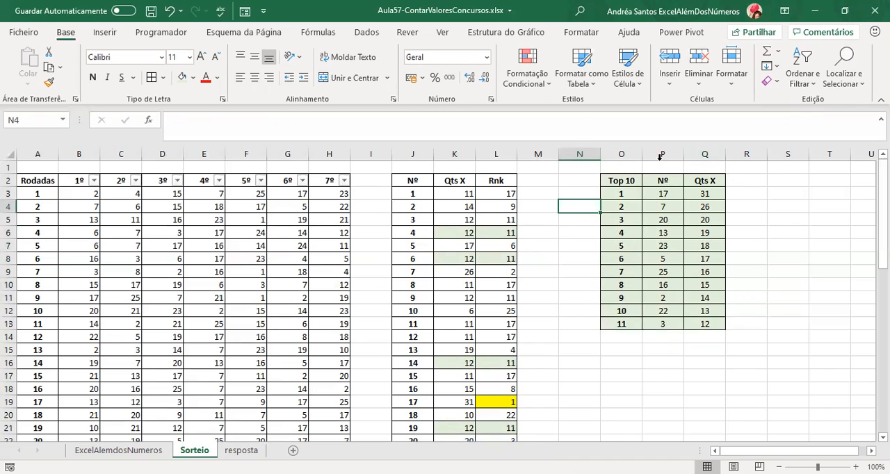
click(546, 192)
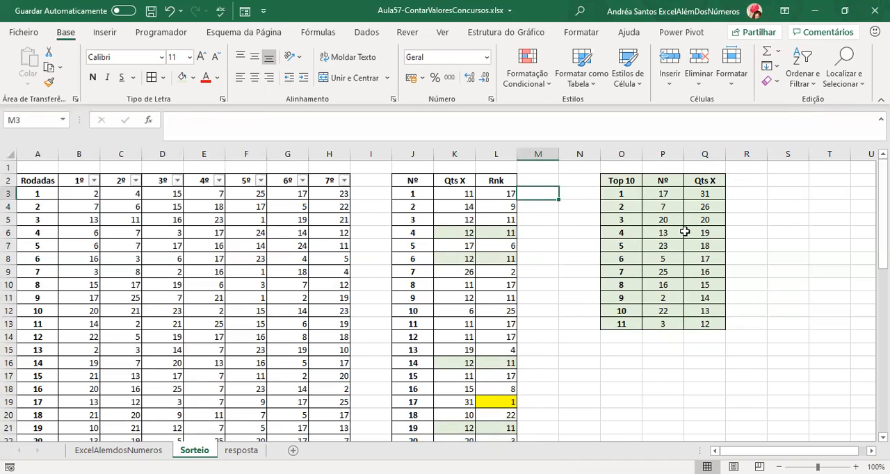
click(576, 217)
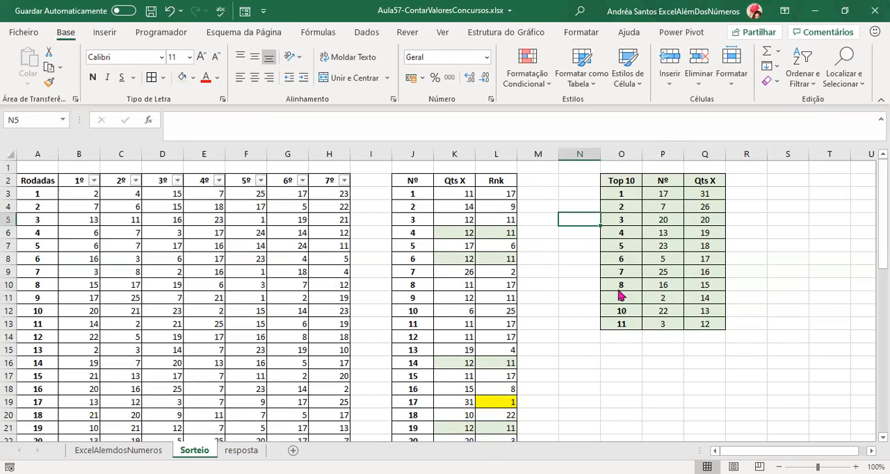
click(621, 348)
click(689, 363)
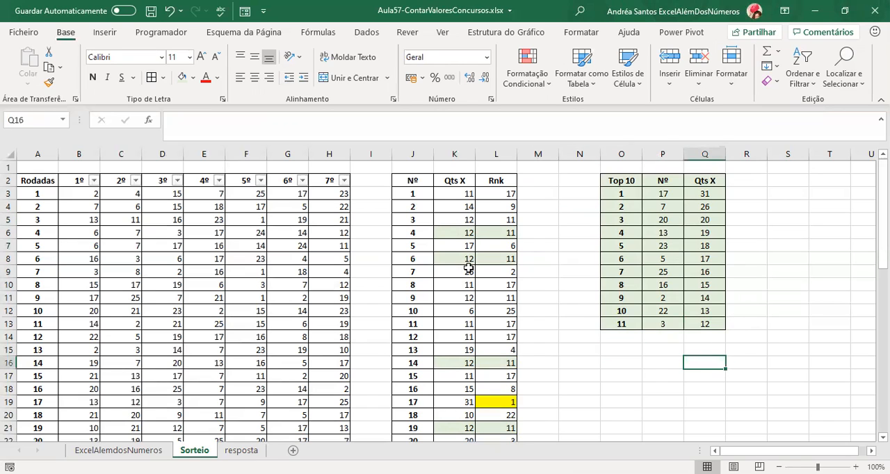
drag(609, 183, 703, 329)
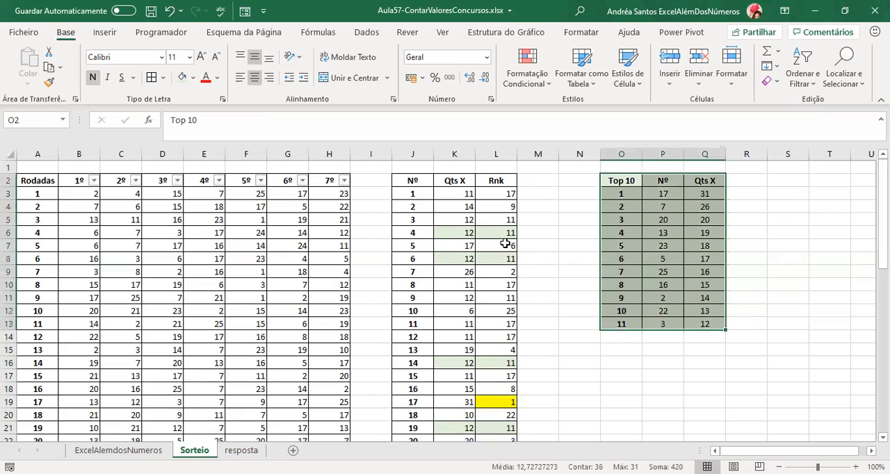
Examine the ORDEM ranks in L6, L8, L16 and L21 against their CONTAR.SE counts in column K.
click(504, 236)
click(502, 258)
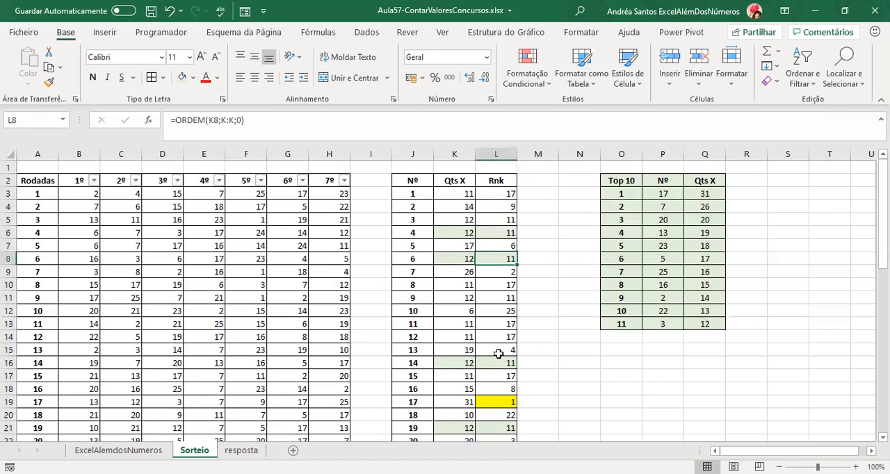
click(499, 365)
click(496, 428)
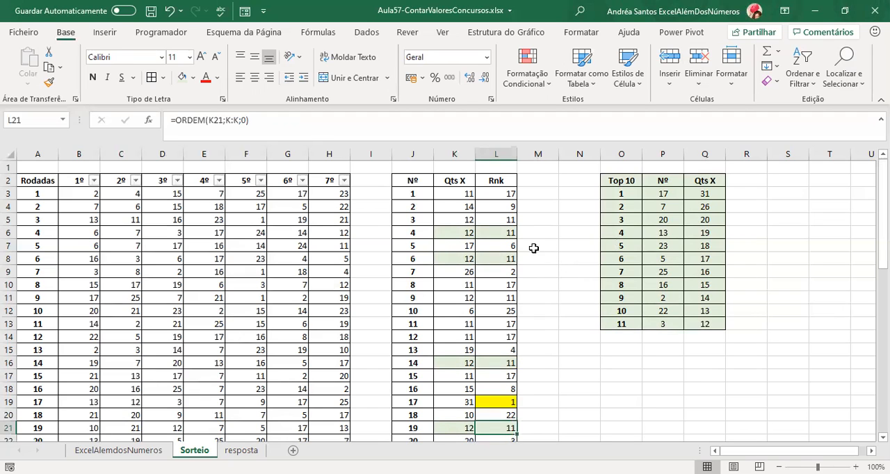
click(464, 231)
click(463, 256)
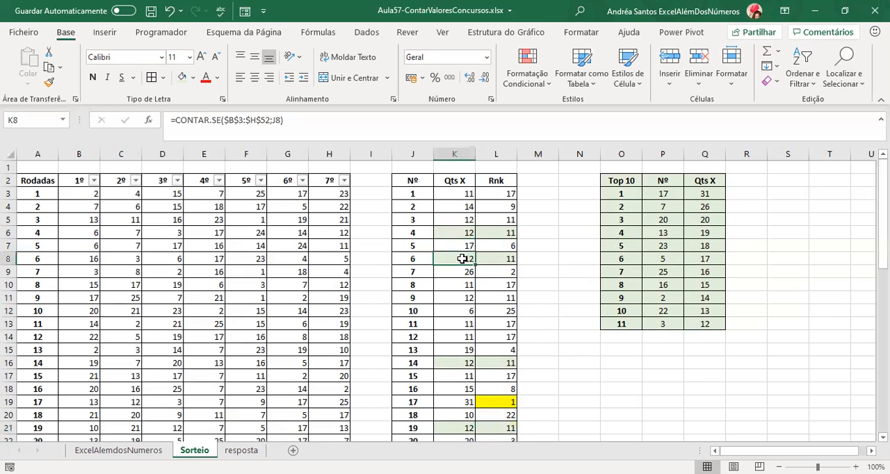
click(453, 358)
click(458, 429)
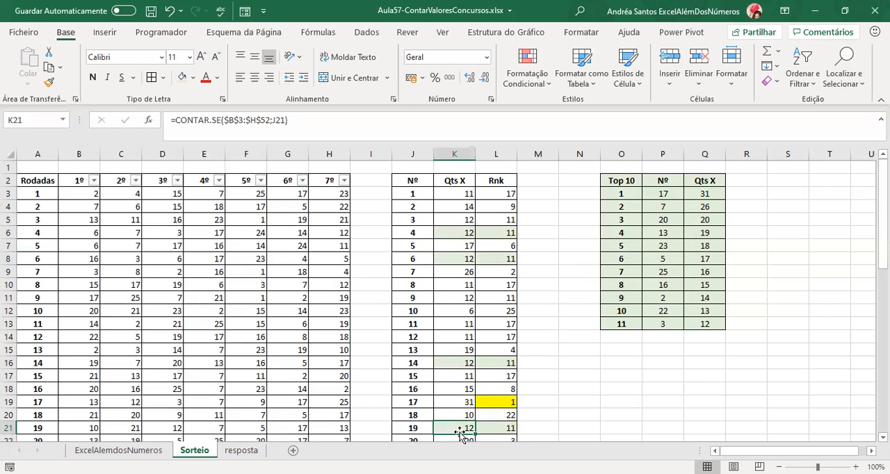